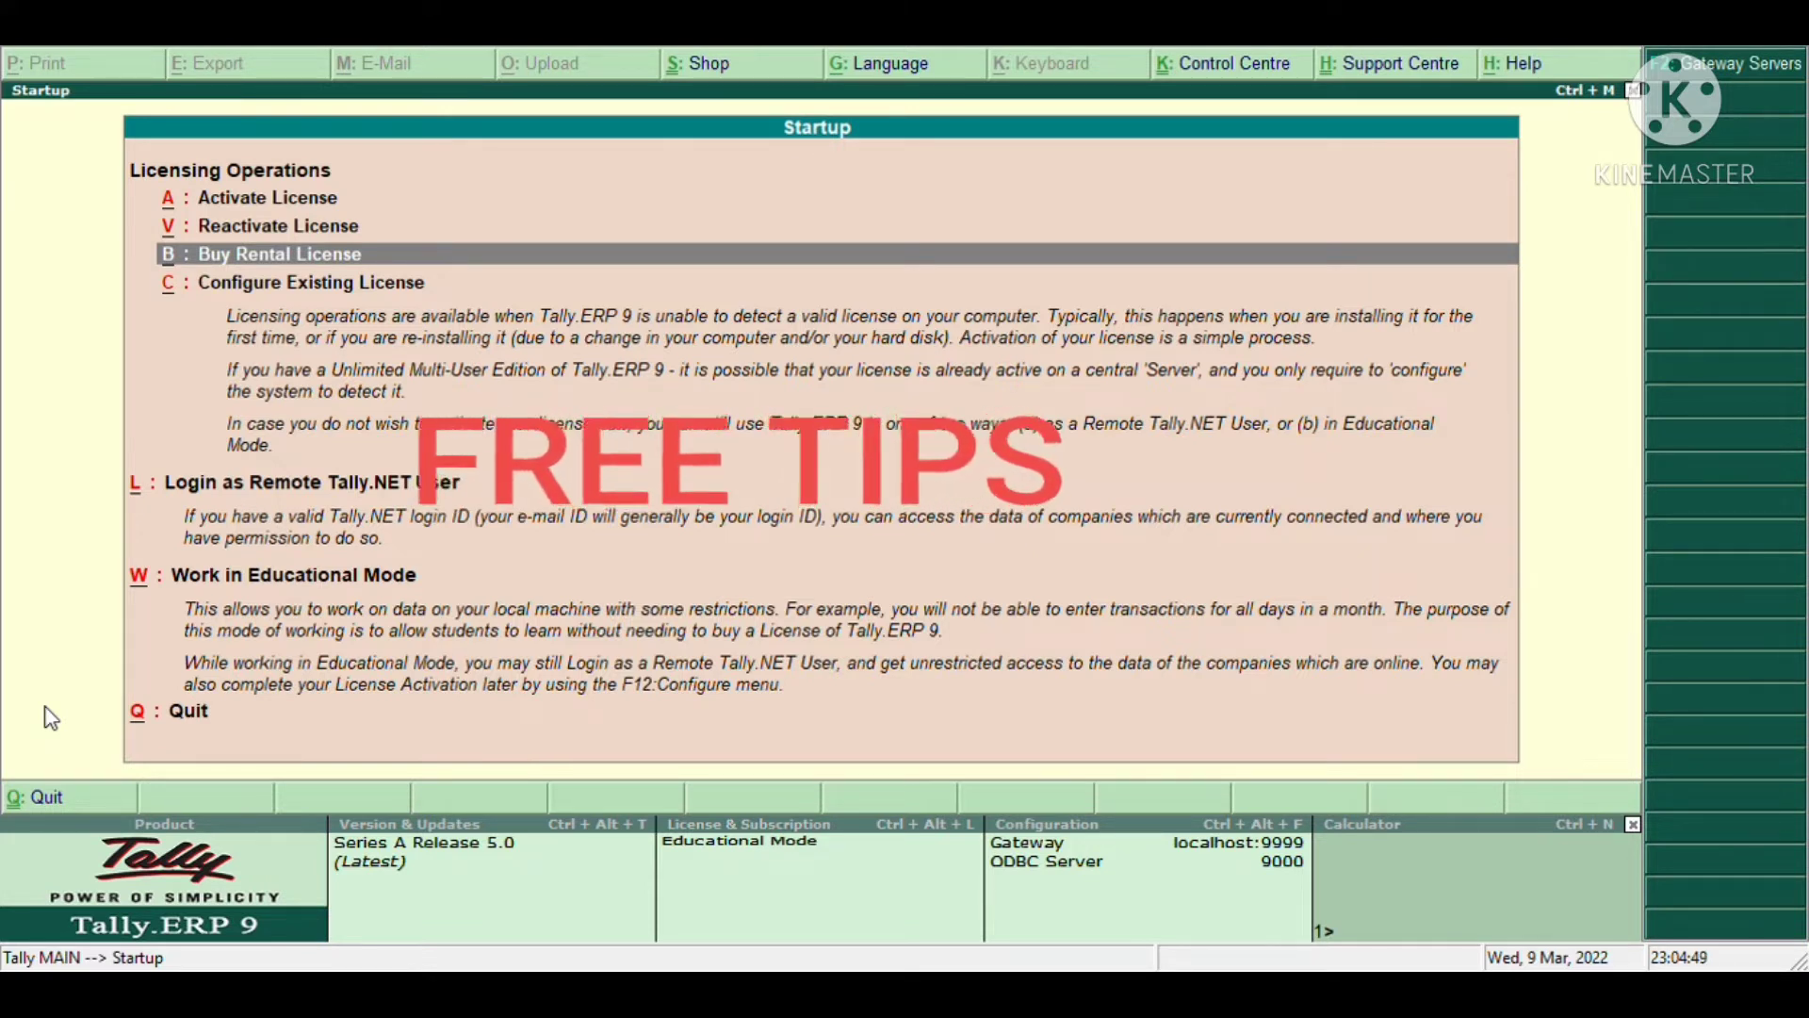
- Start Tally in educational mode as Silver Edition single user so the Demo company loads
{"action": "key", "text": "Down"}
{"action": "key", "text": "Up"}
{"action": "key", "text": "Up"}
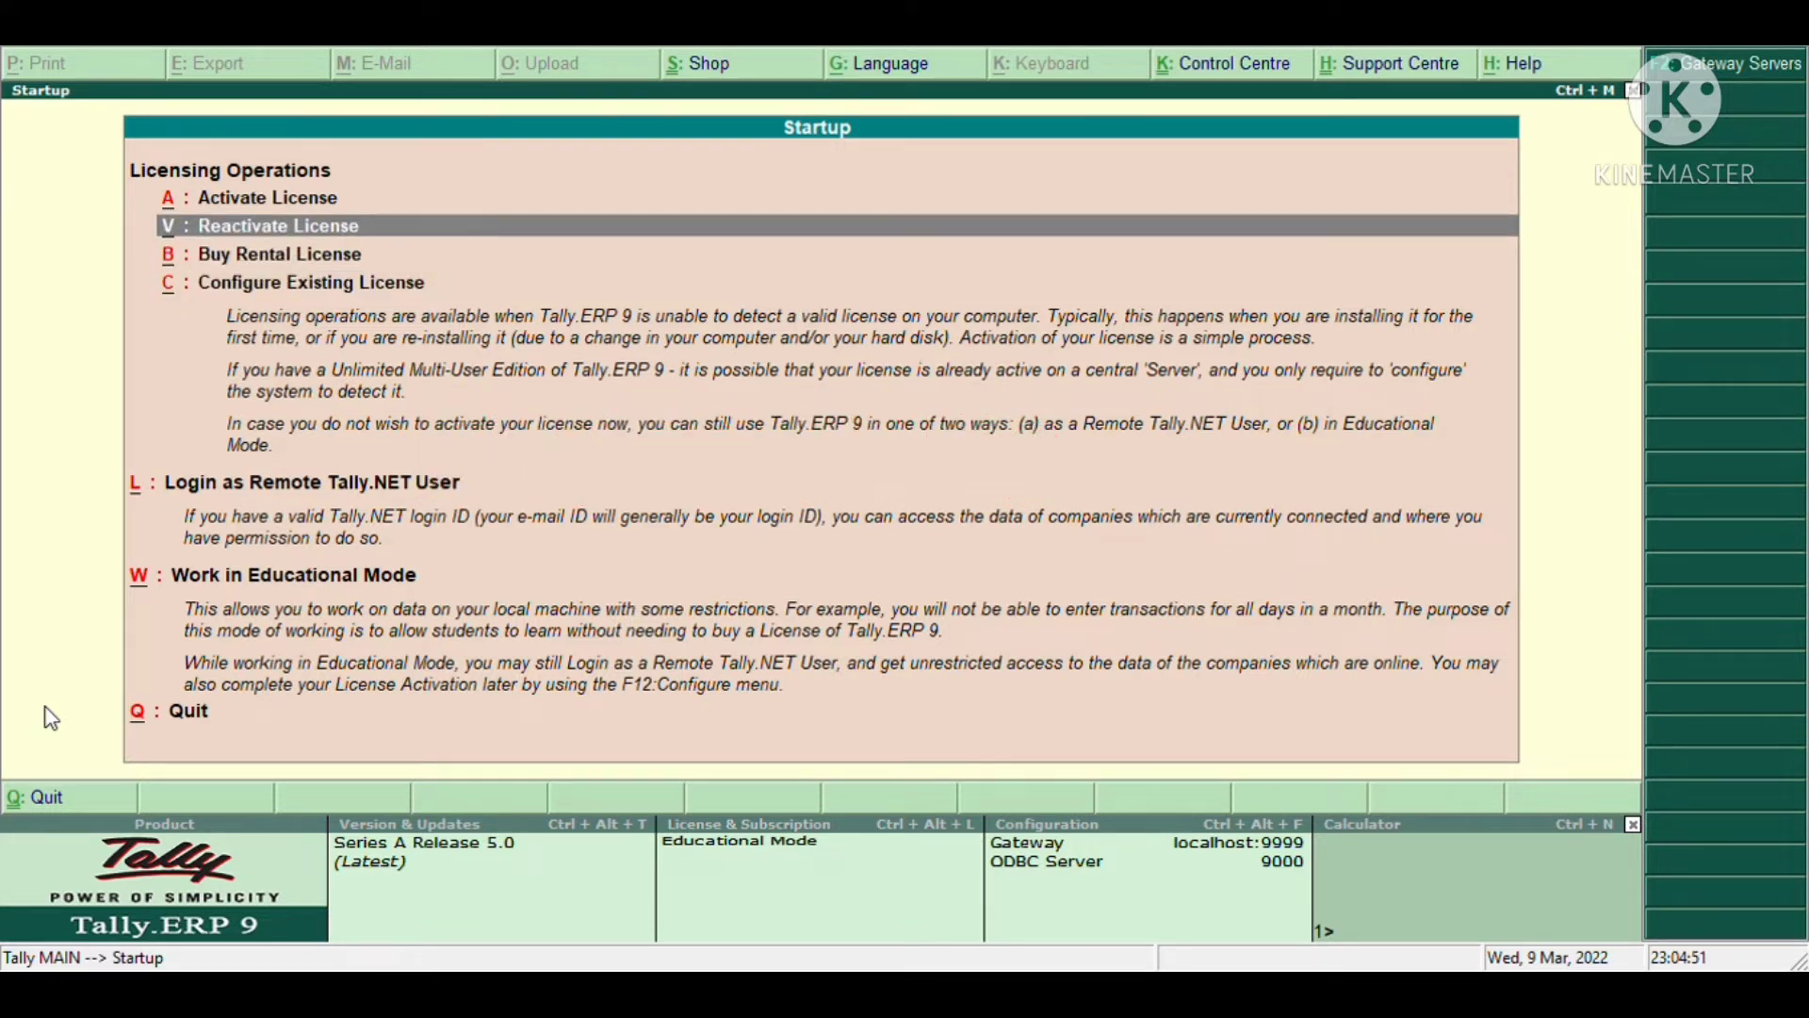
{"action": "key", "text": "Up"}
{"action": "key", "text": "Up"}
{"action": "key", "text": "Up"}
{"action": "key", "text": "Up"}
{"action": "key", "text": "Up"}
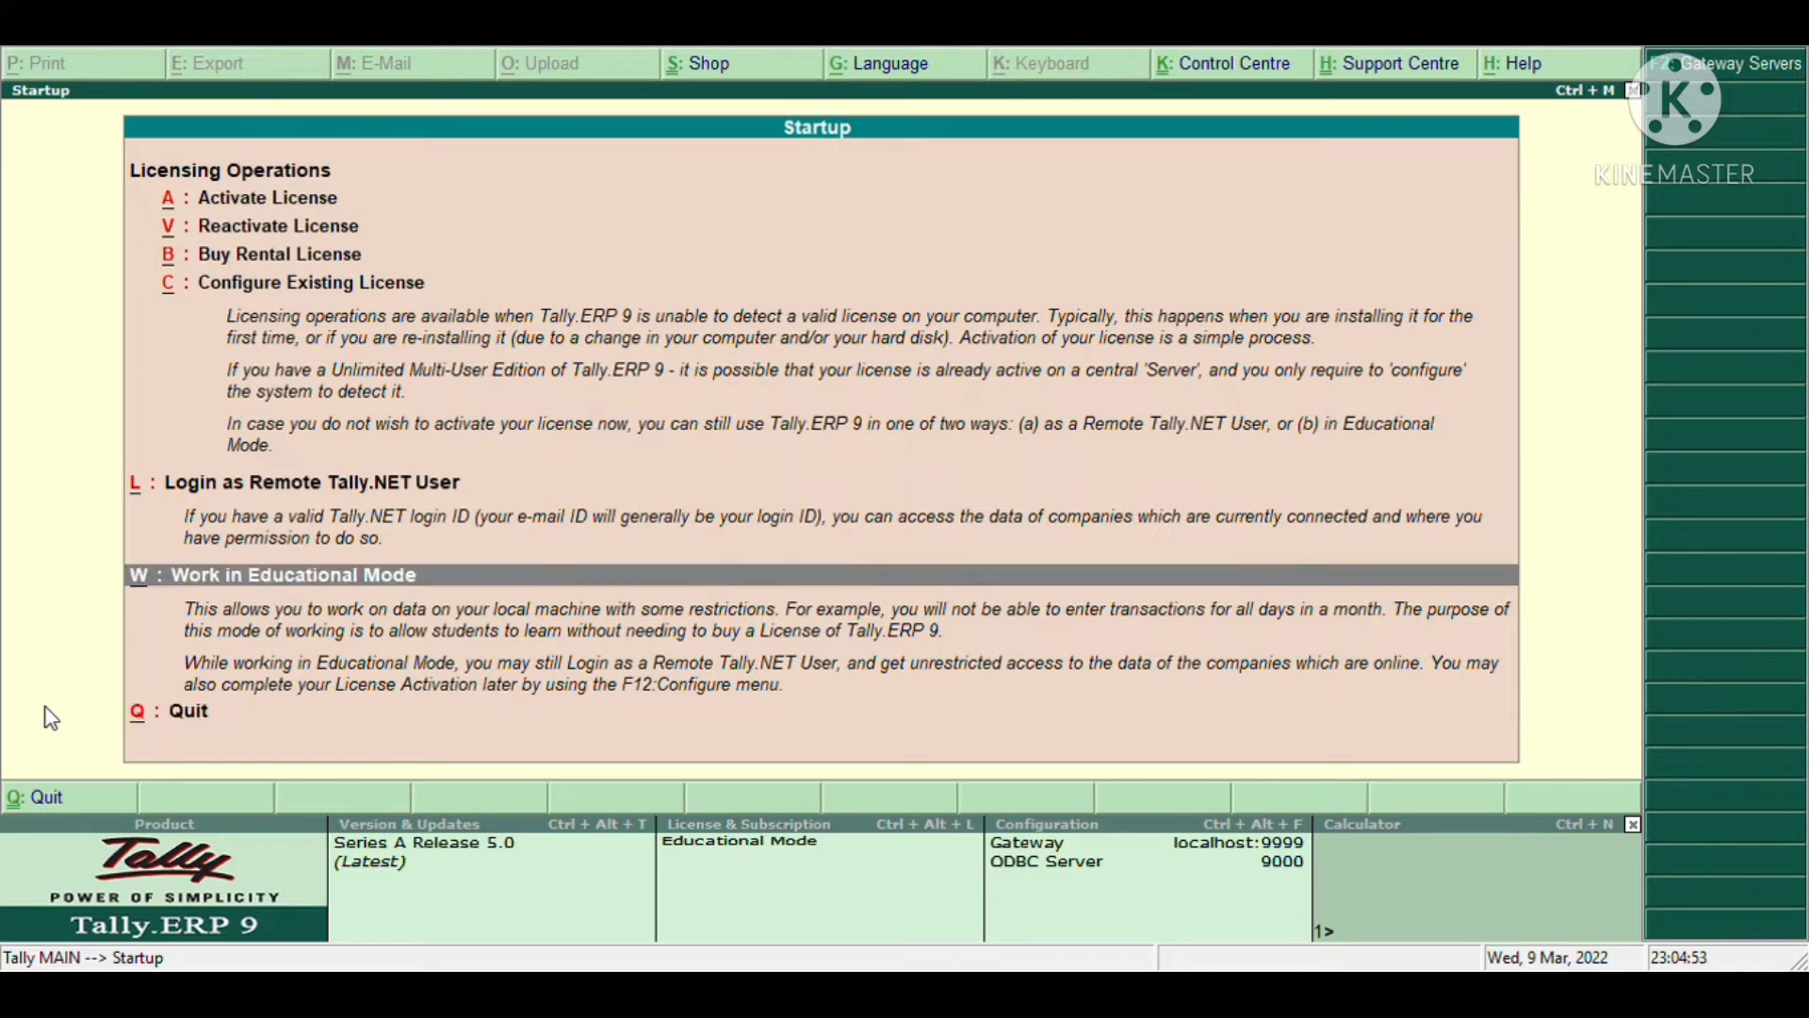
{"action": "key", "text": "Up"}
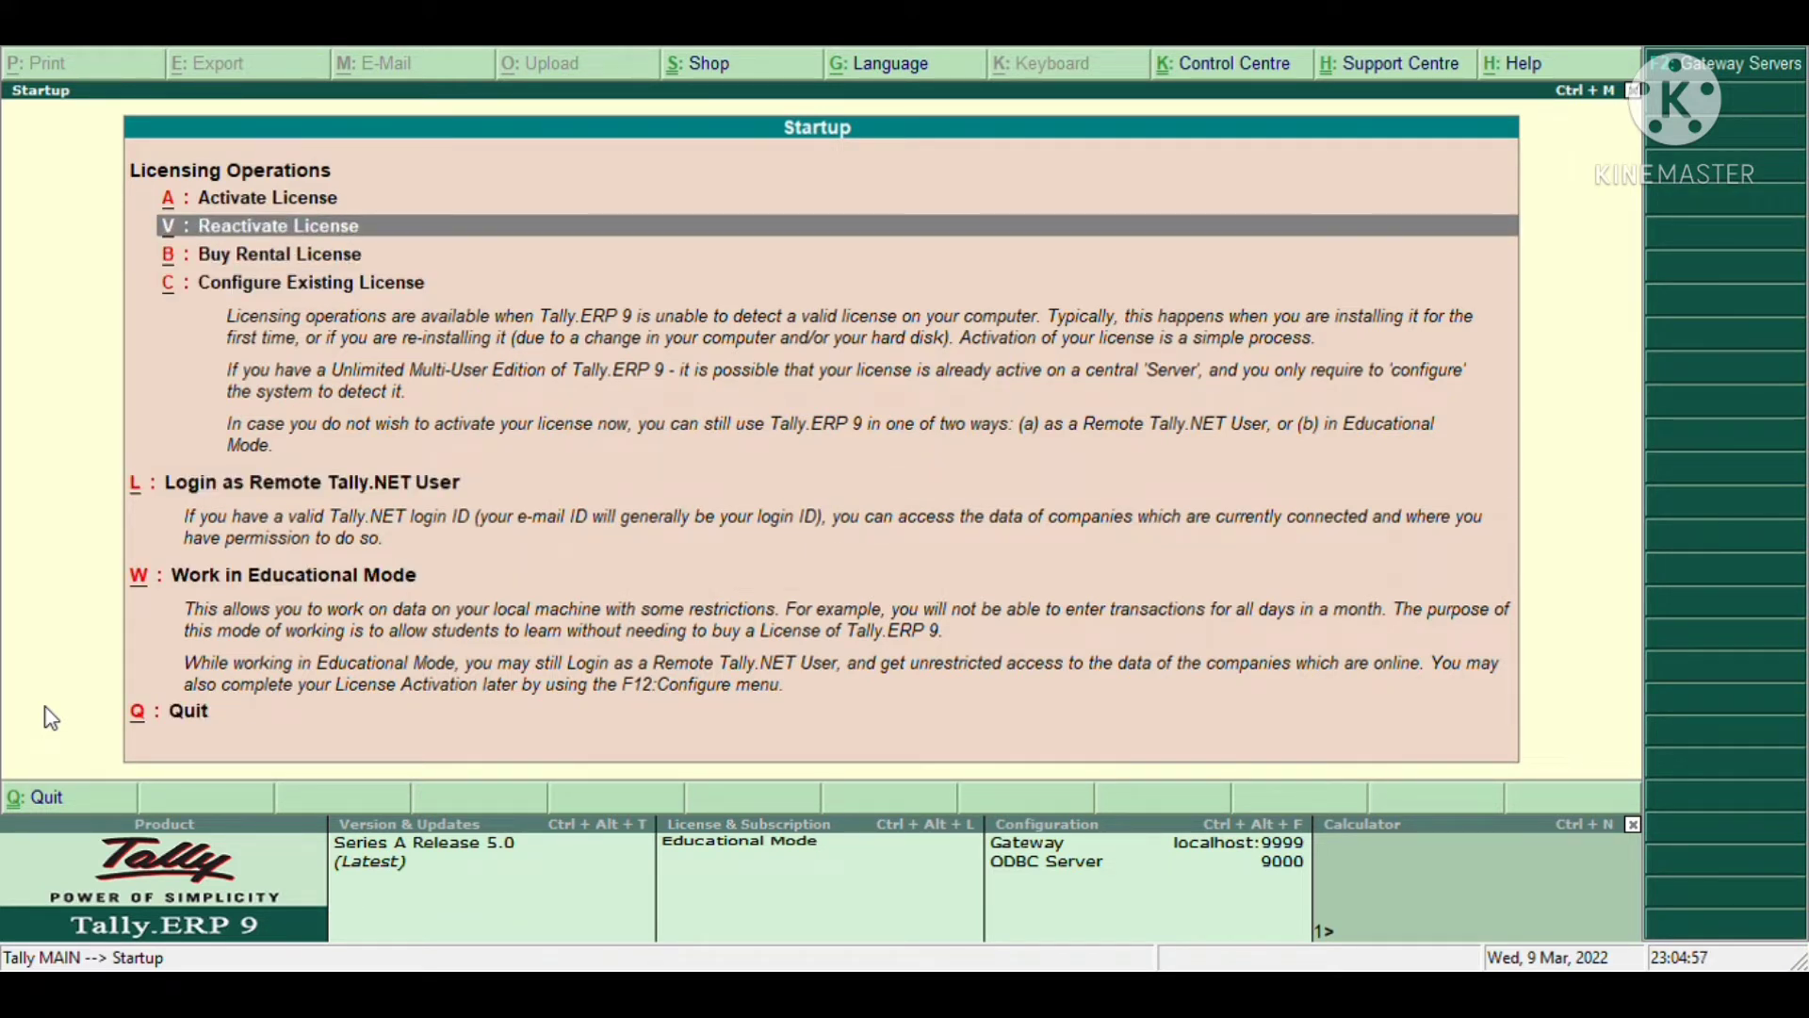
{"action": "key", "text": "Down"}
{"action": "key", "text": "Down"}
{"action": "key", "text": "Down"}
{"action": "key", "text": "Down"}
{"action": "key", "text": "Down"}
{"action": "key", "text": "Up"}
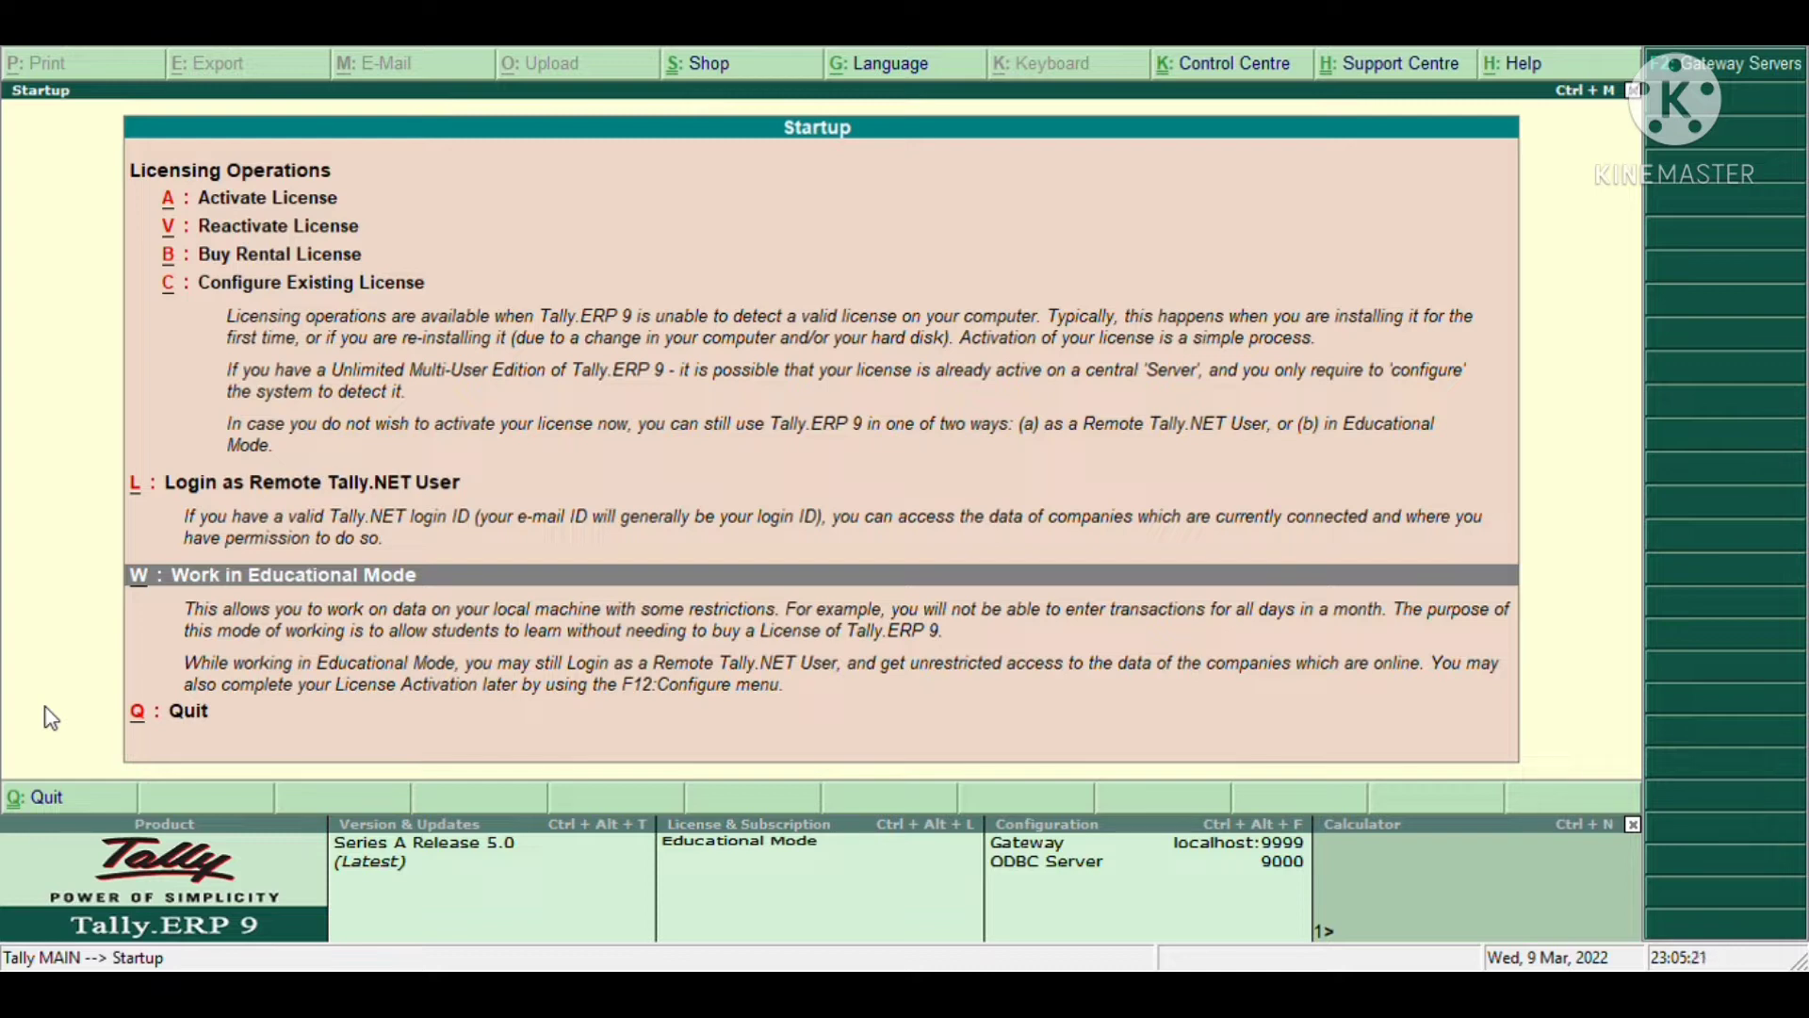
{"action": "key", "text": "Return"}
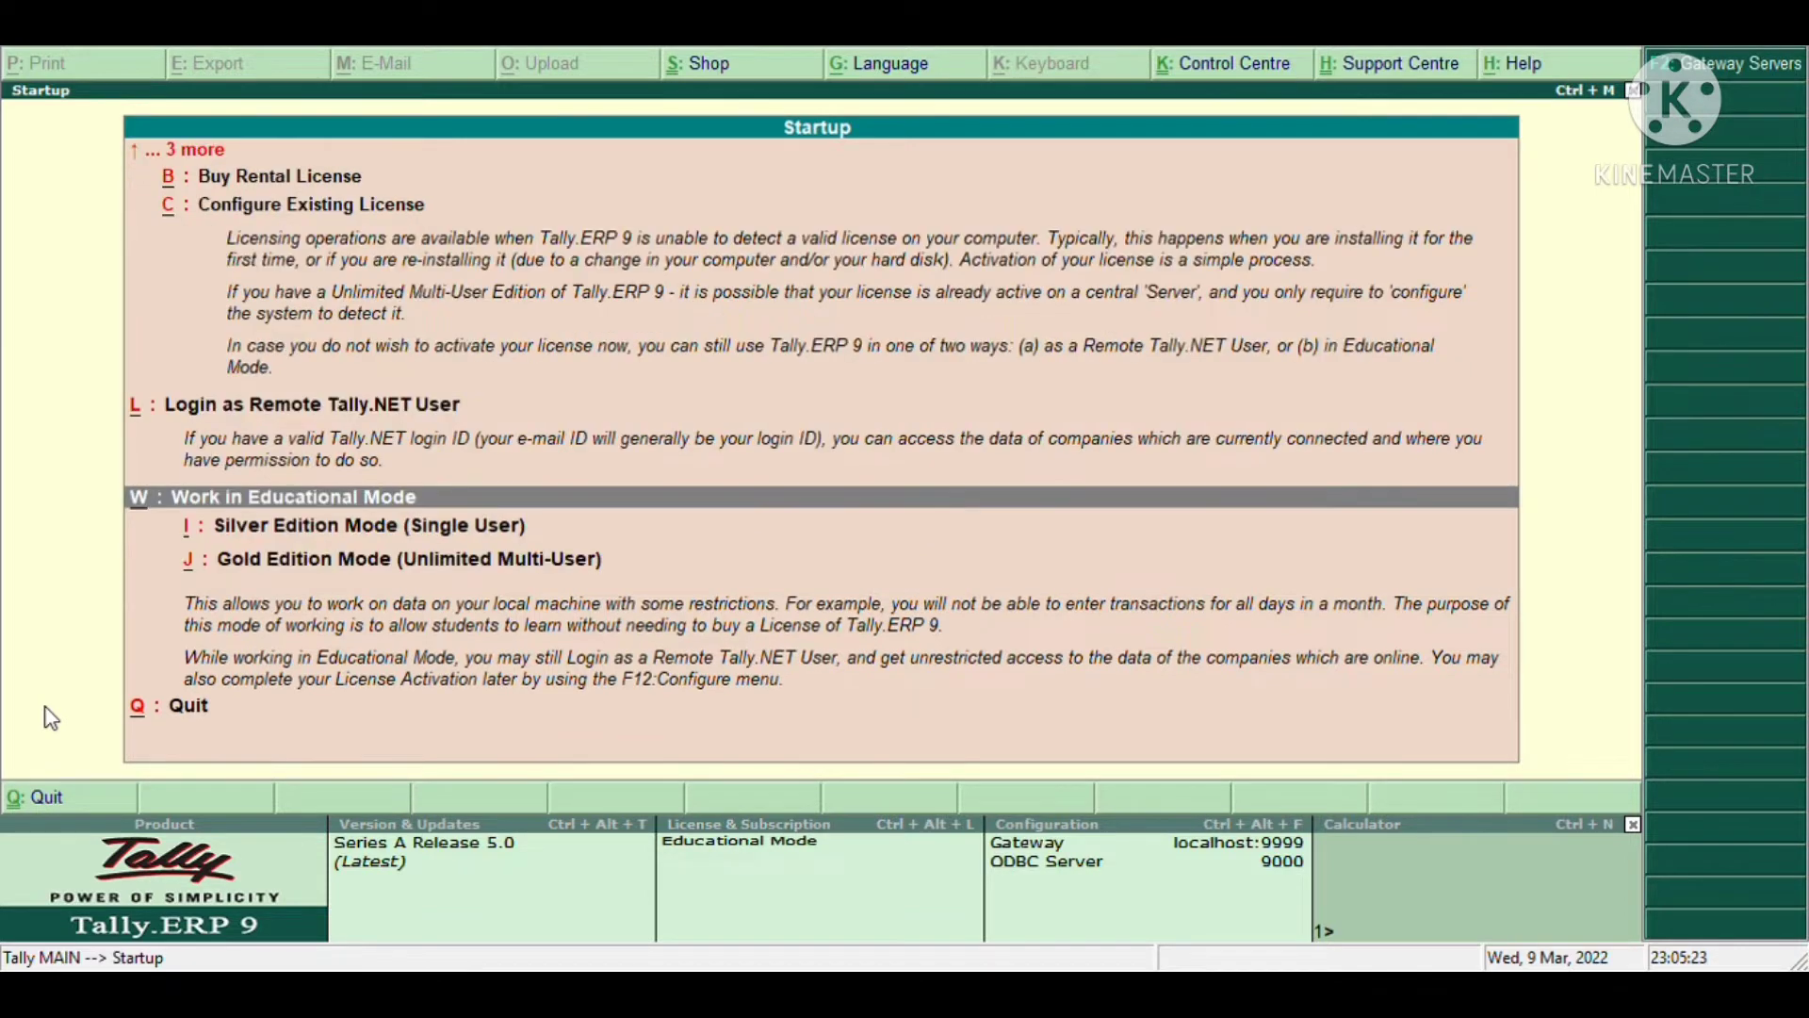
{"action": "key", "text": "Down"}
{"action": "key", "text": "Return"}
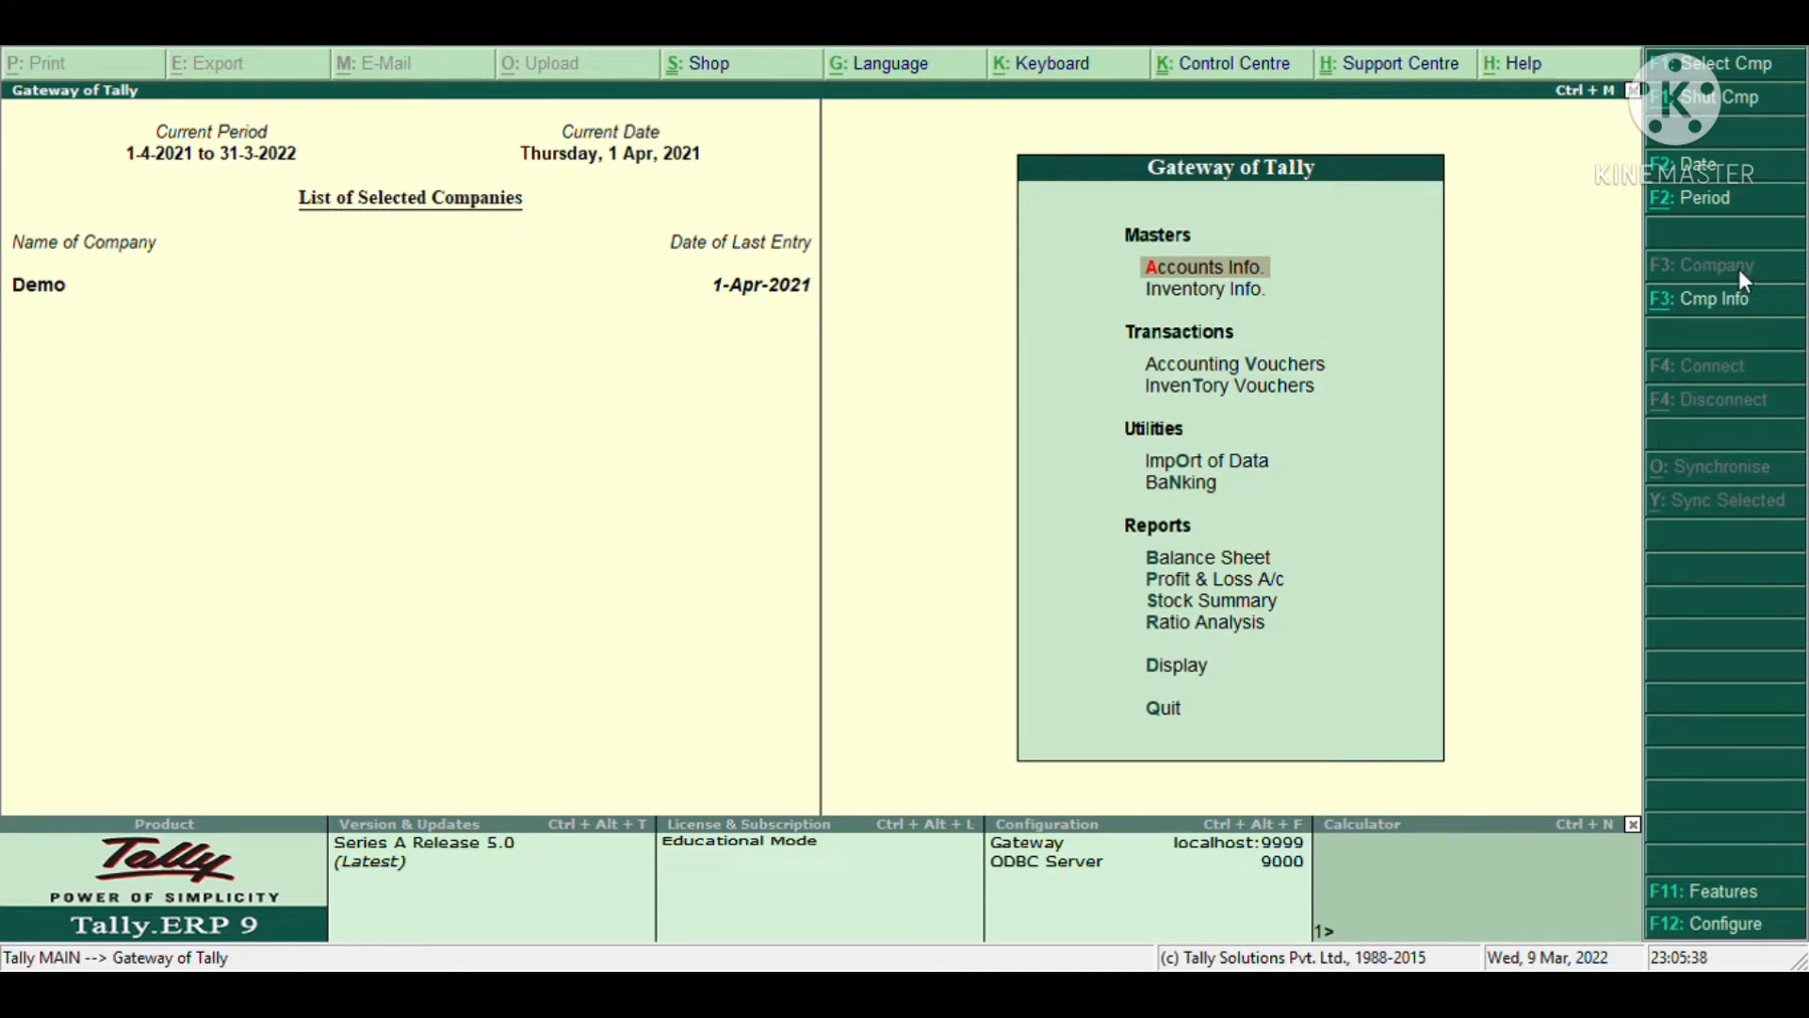
- Open the Create Company form from the Company Info menu
{"action": "left_click", "coordinate": [1700, 303]}
{"action": "key", "text": "Down"}
{"action": "key", "text": "Down"}
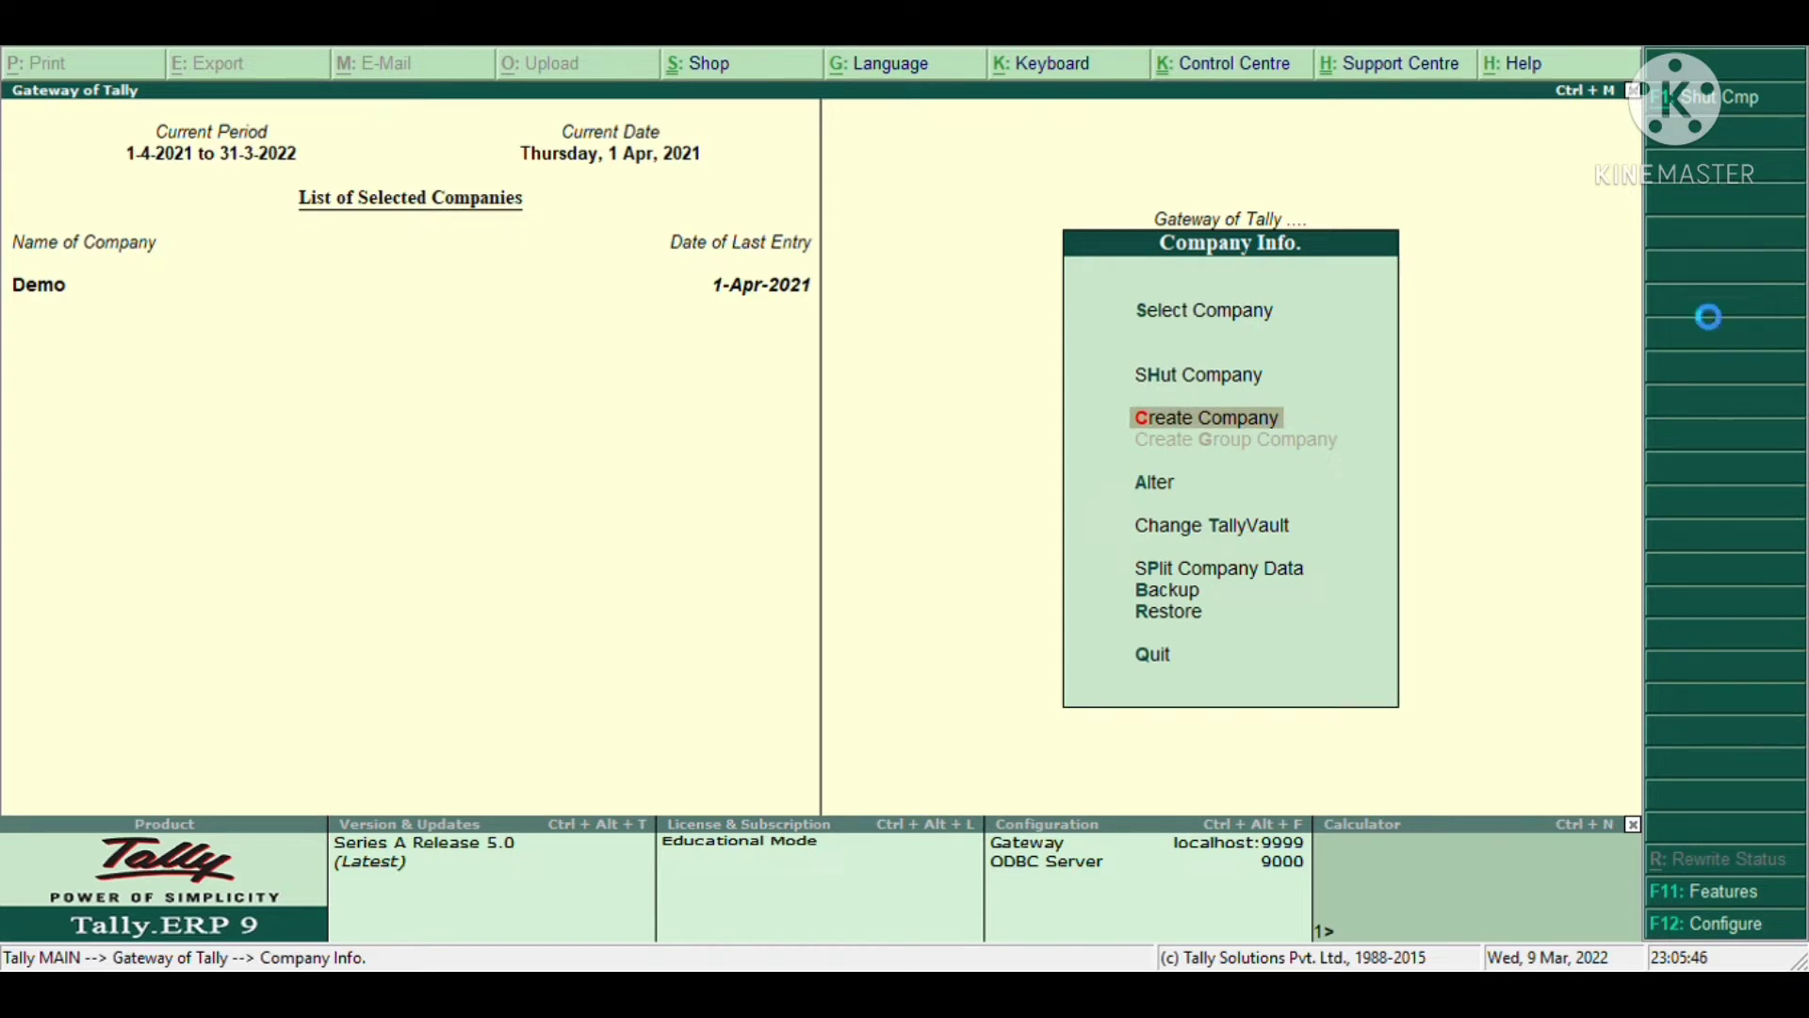
{"action": "key", "text": "Return"}
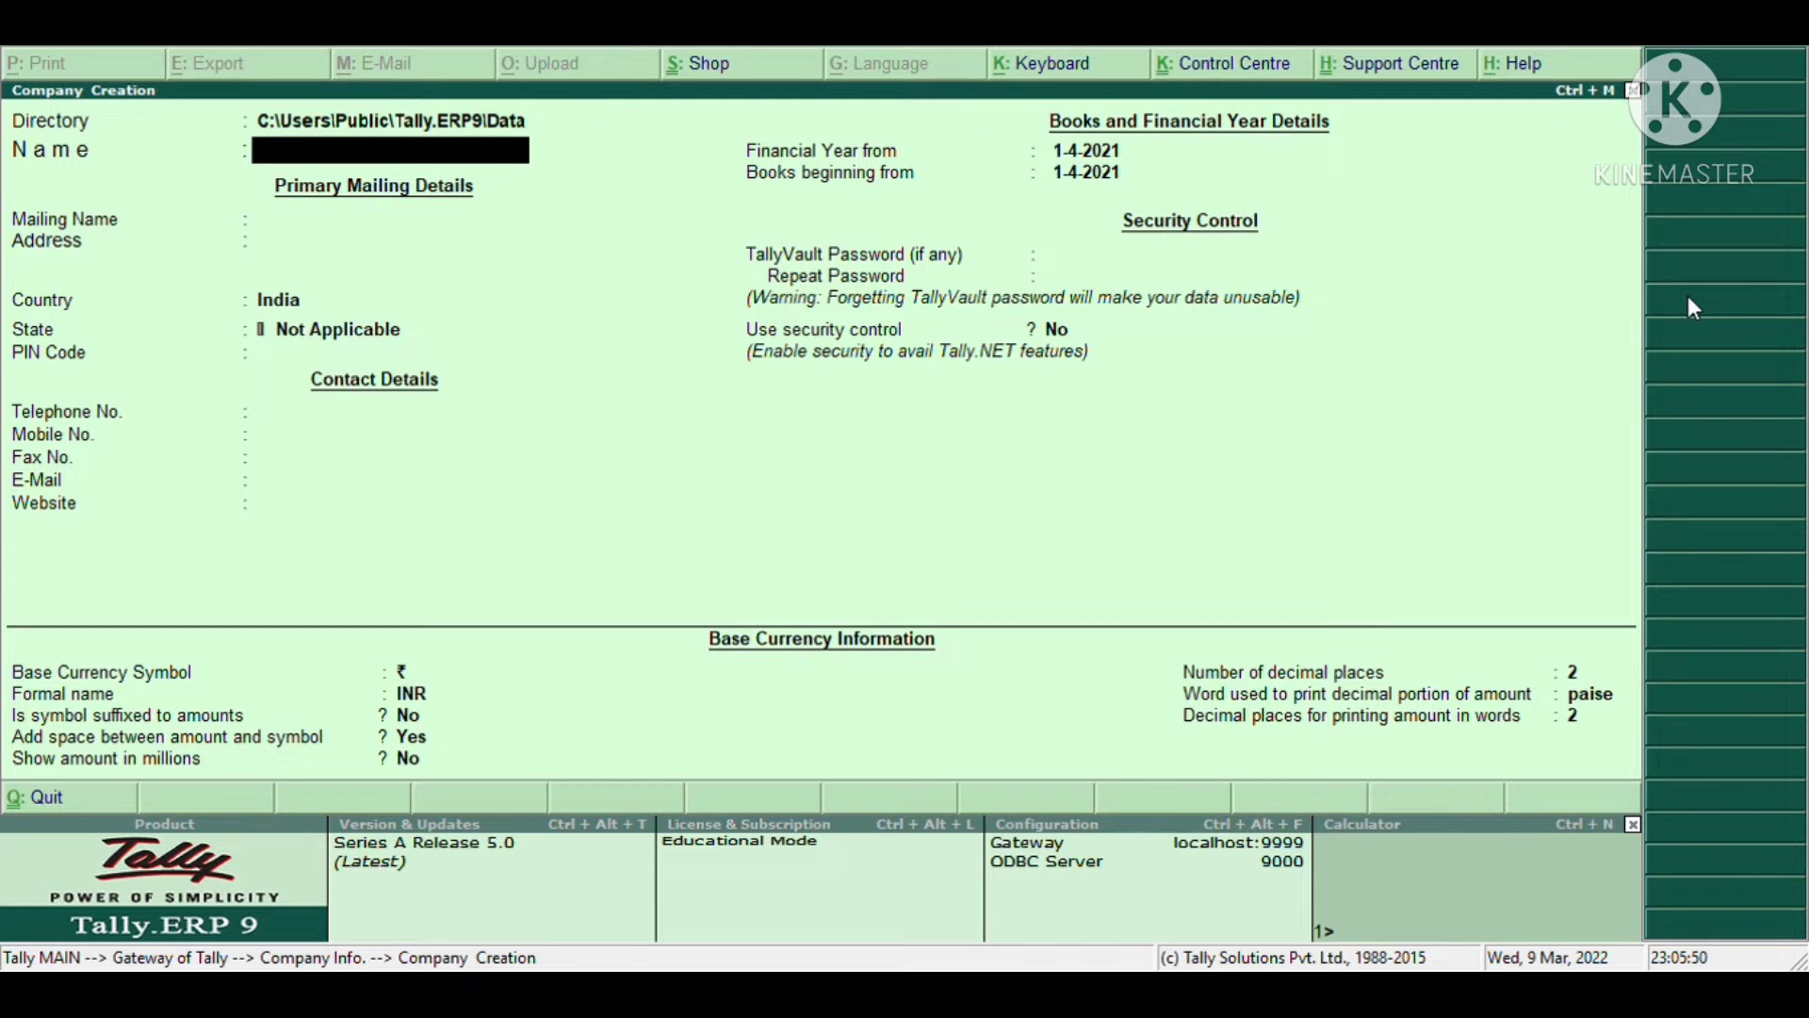
- Name the company 'Free Tips', keep that mailing name, and enter address 'Welcome to the Channel'
{"action": "type", "text": "Free Tips"}
{"action": "key", "text": "Return"}
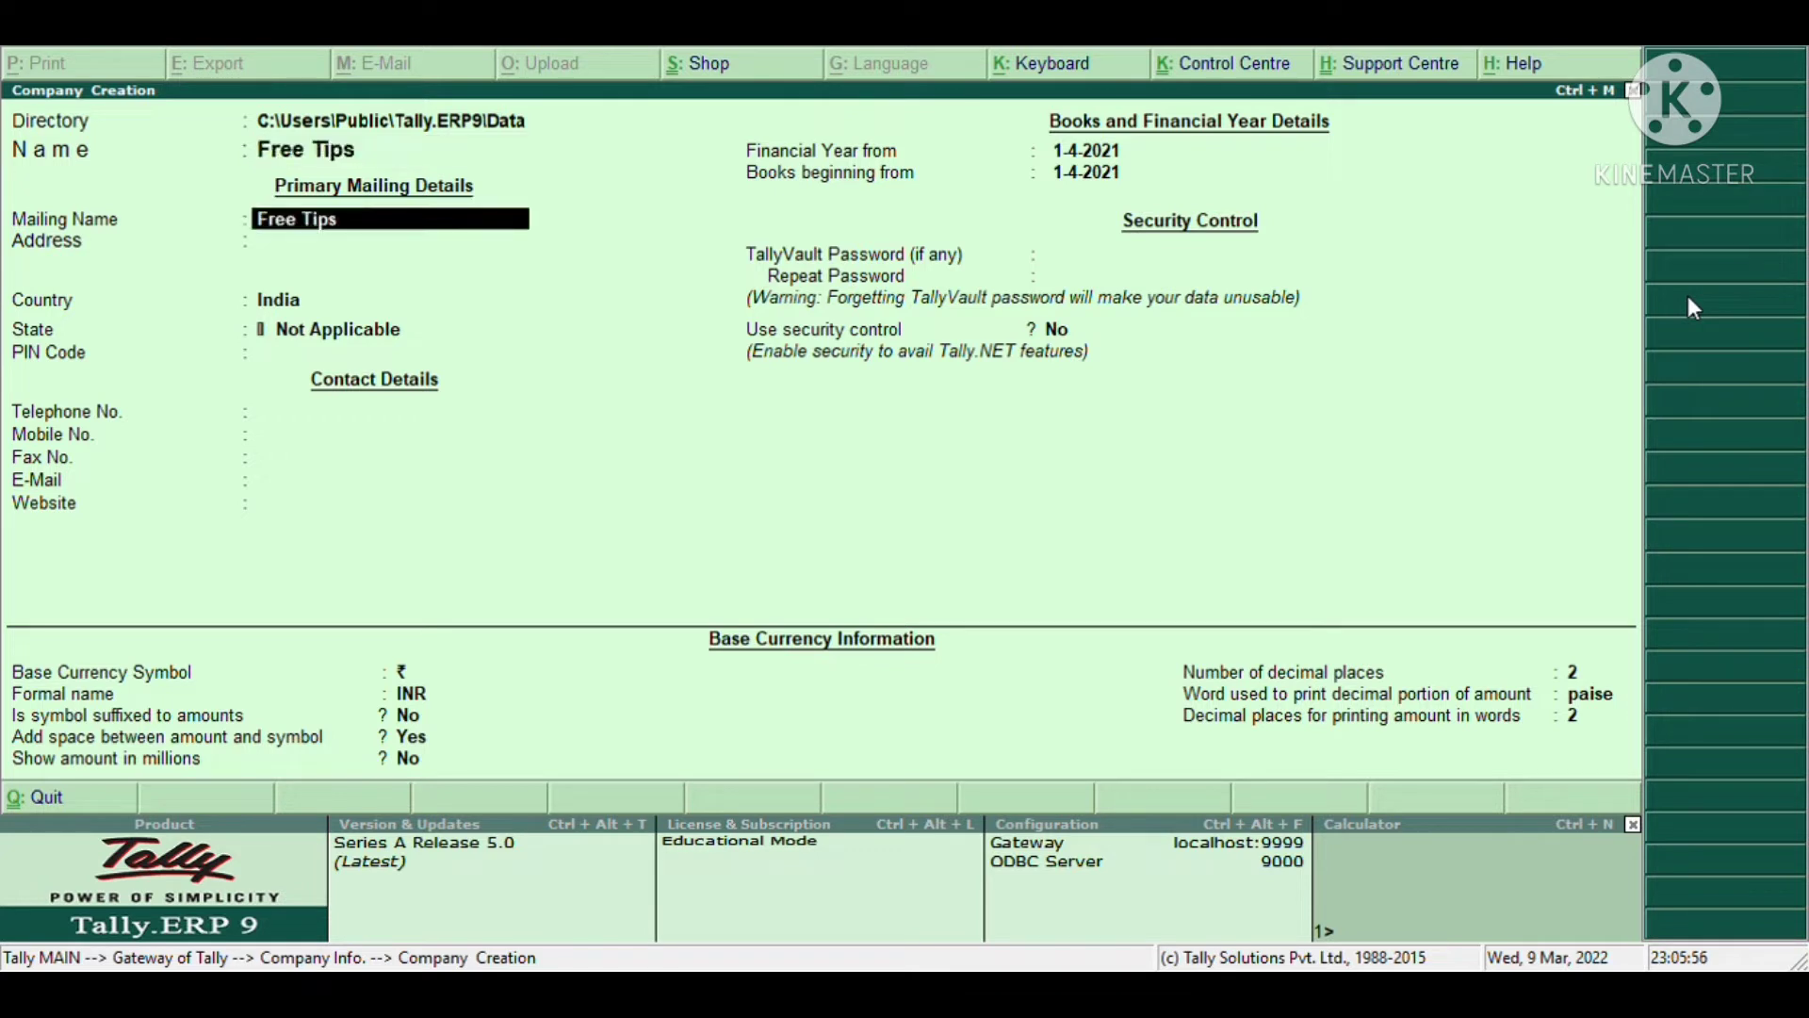
{"action": "key", "text": "Return"}
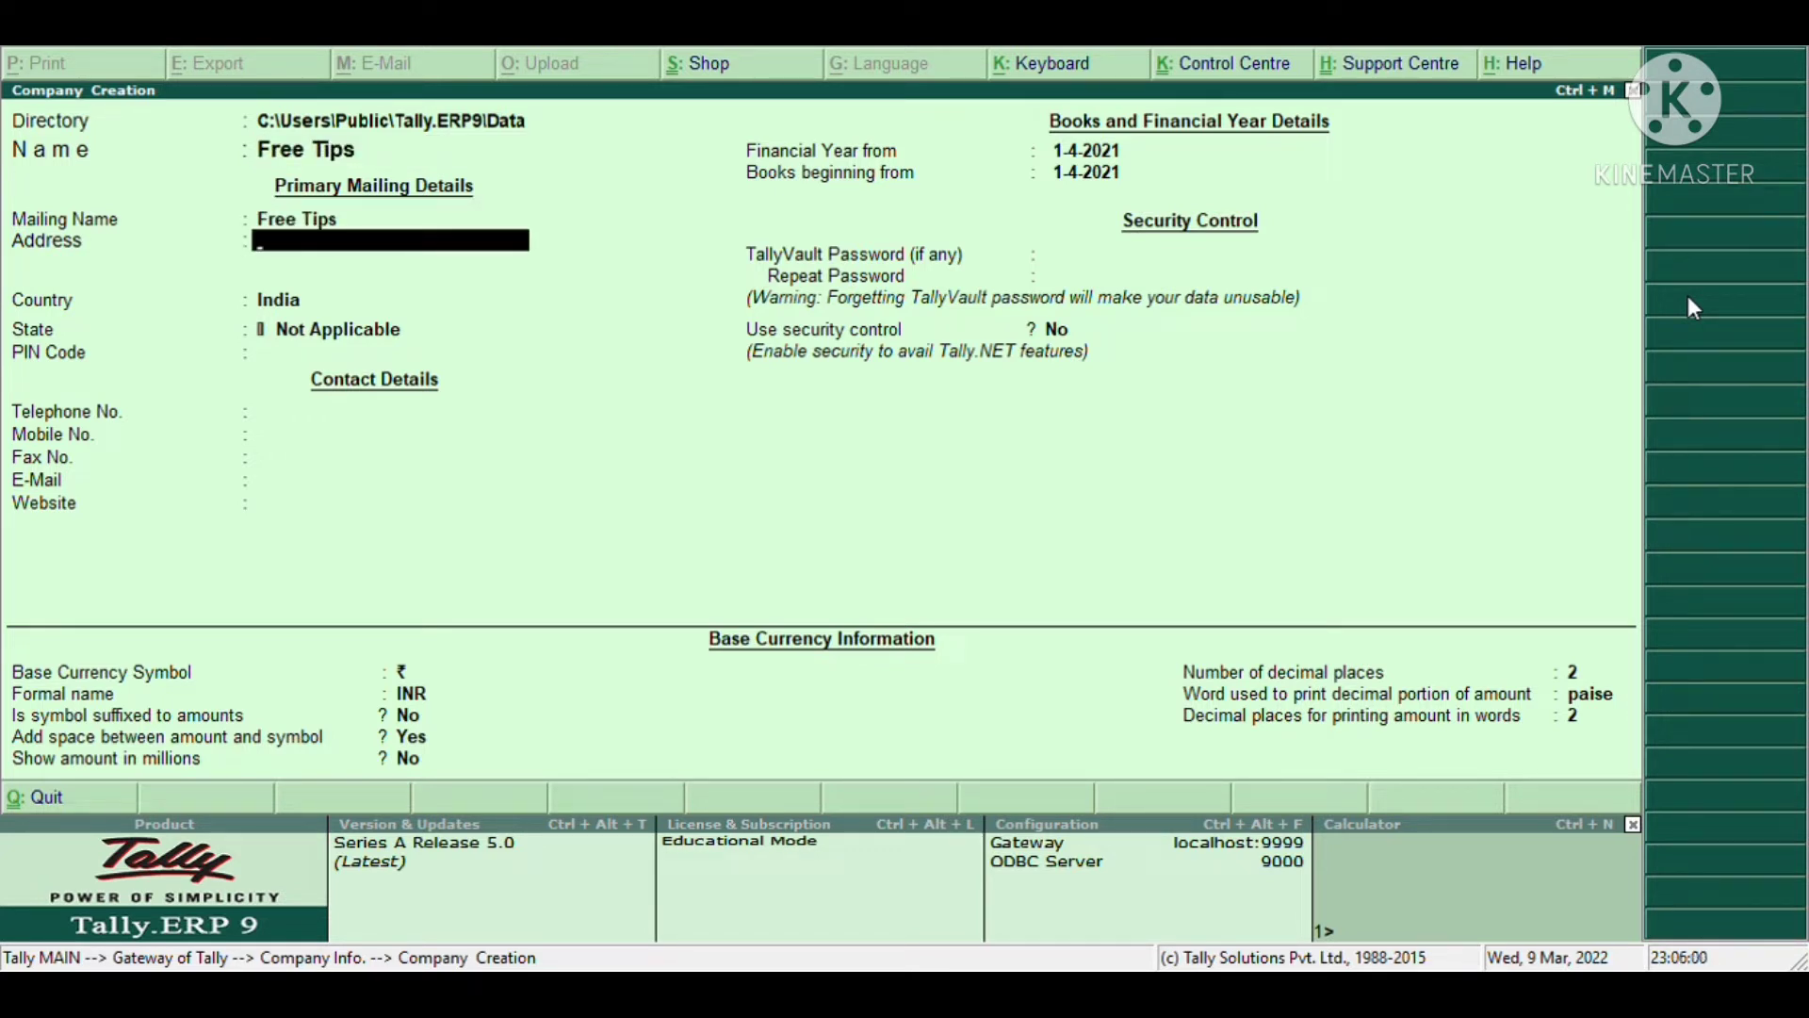
{"action": "type", "text": "Welcome to the Channe"}
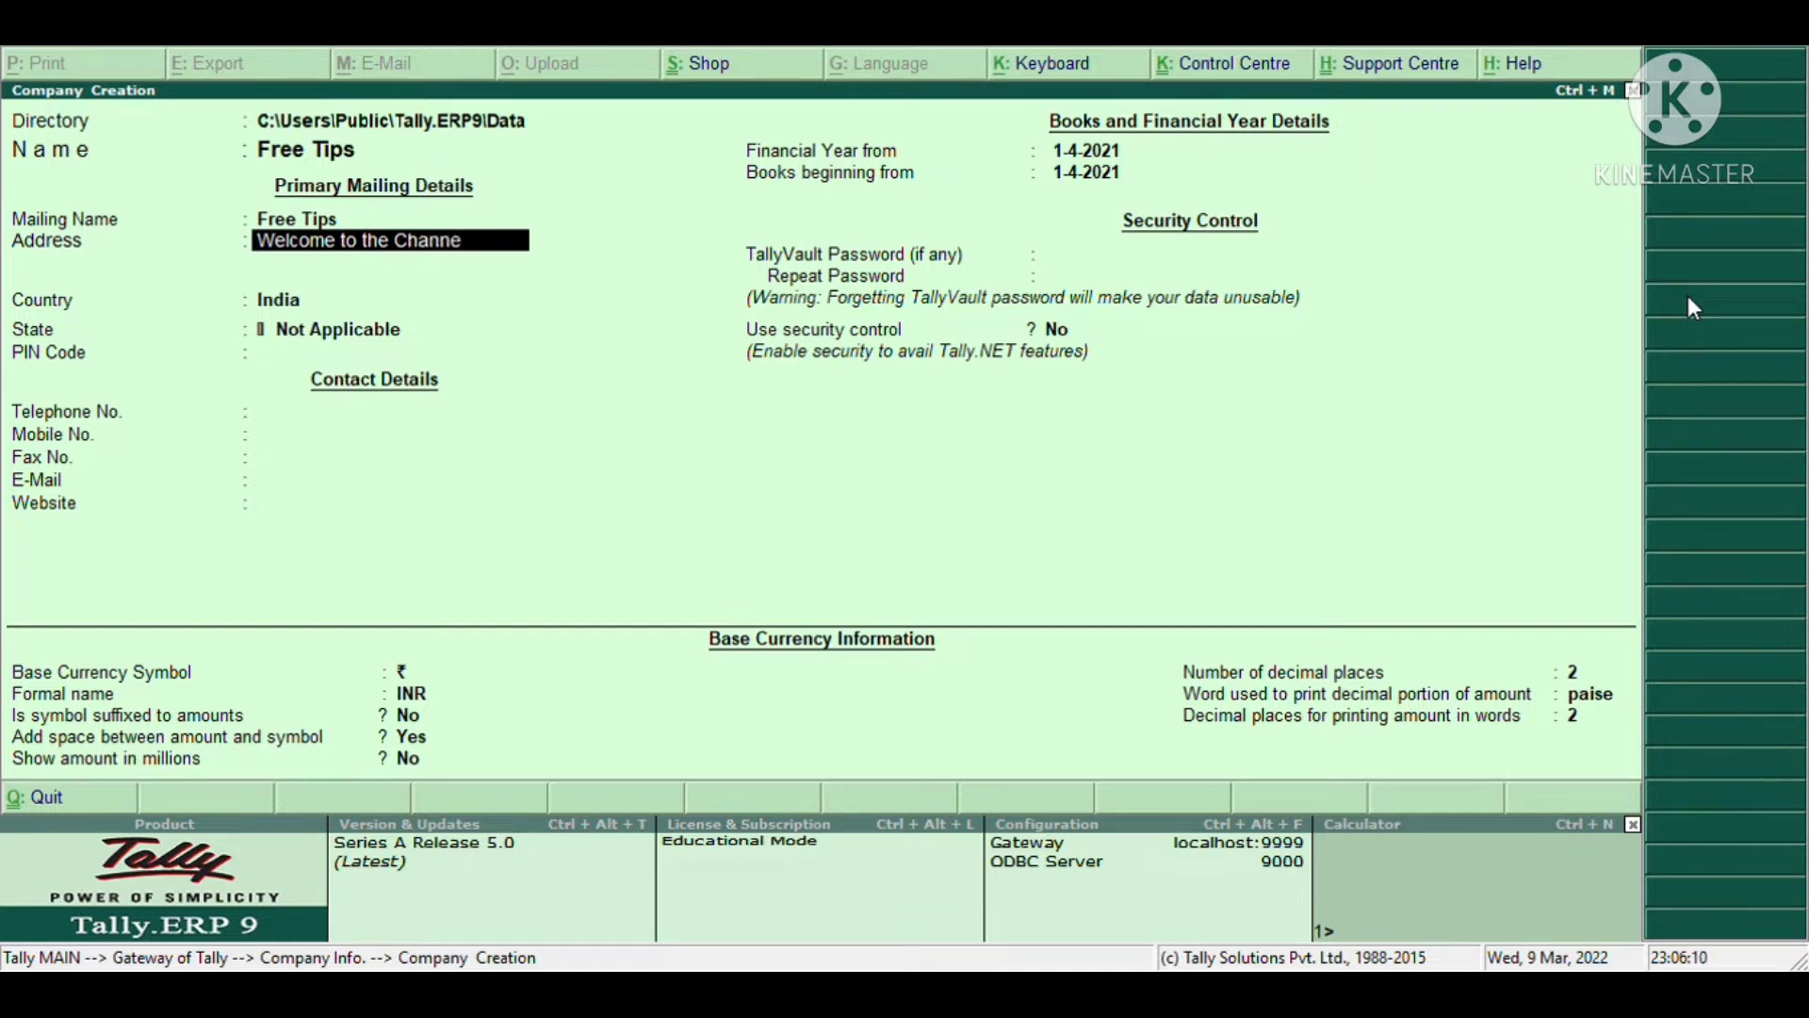
{"action": "type", "text": "l"}
{"action": "key", "text": "Return"}
{"action": "key", "text": "Return"}
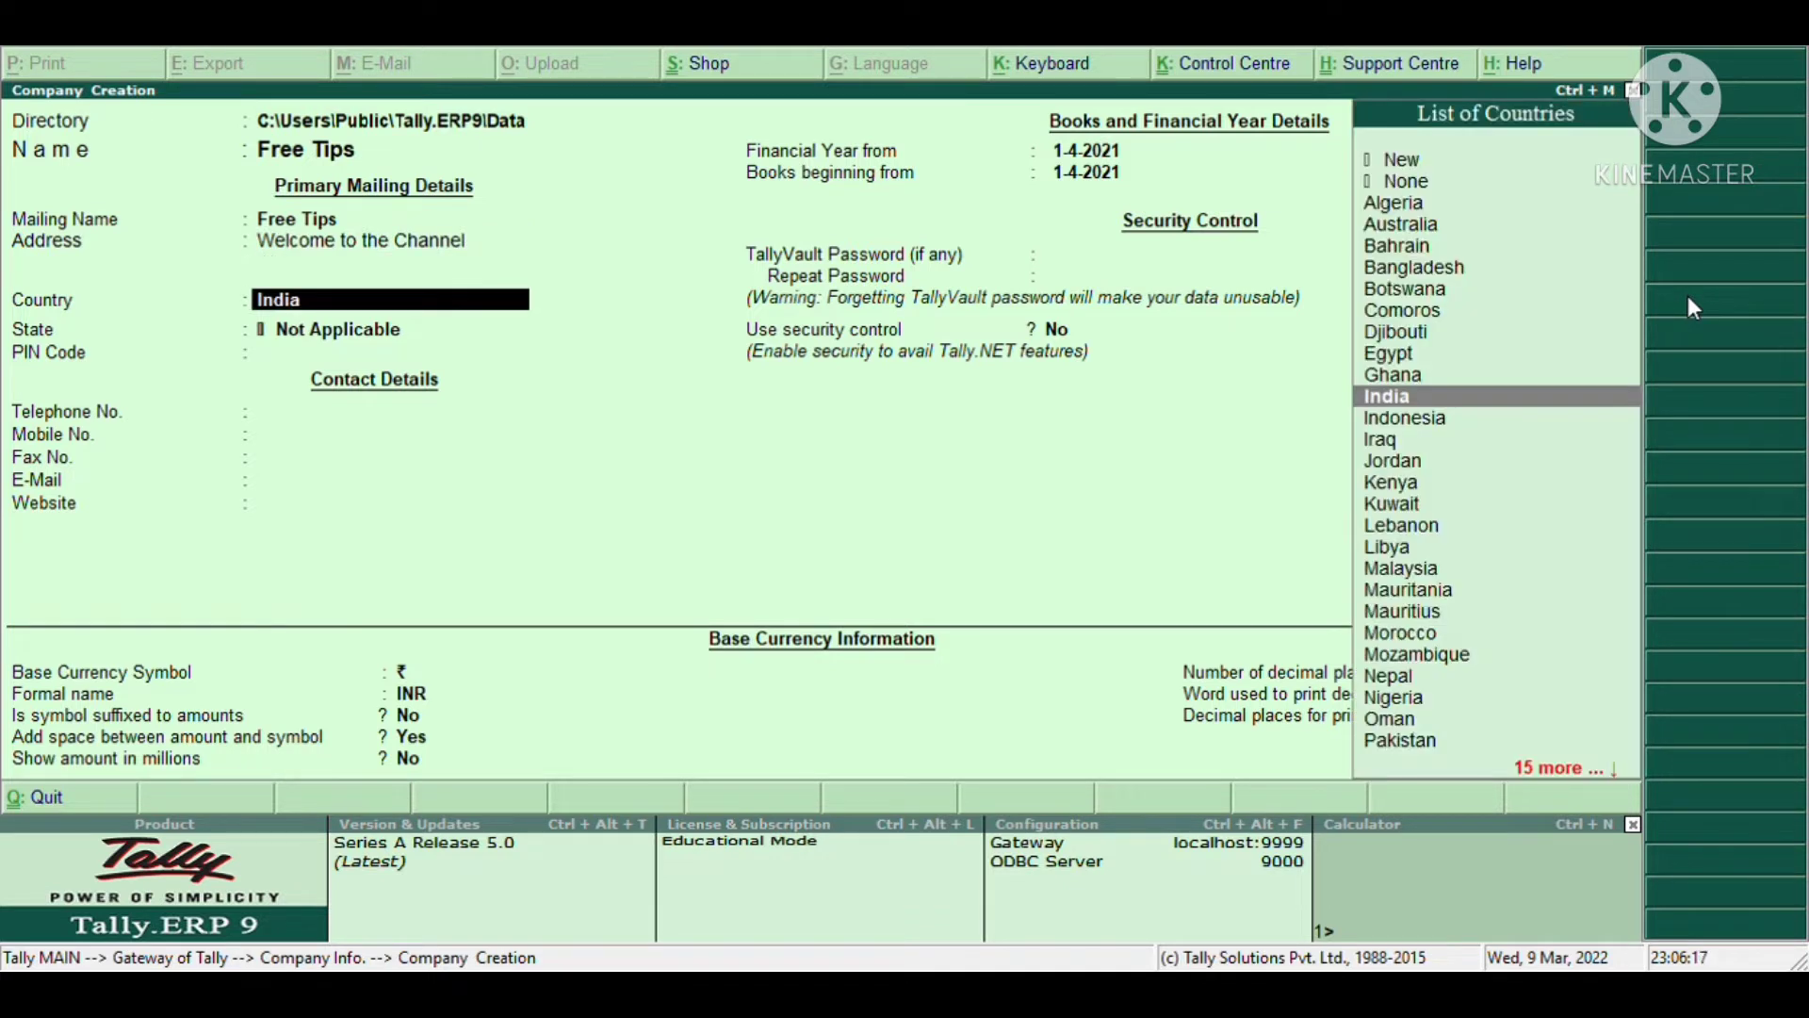
- Keep India as the country and choose Delhi as the state
{"action": "key", "text": "Return"}
{"action": "type", "text": "De"}
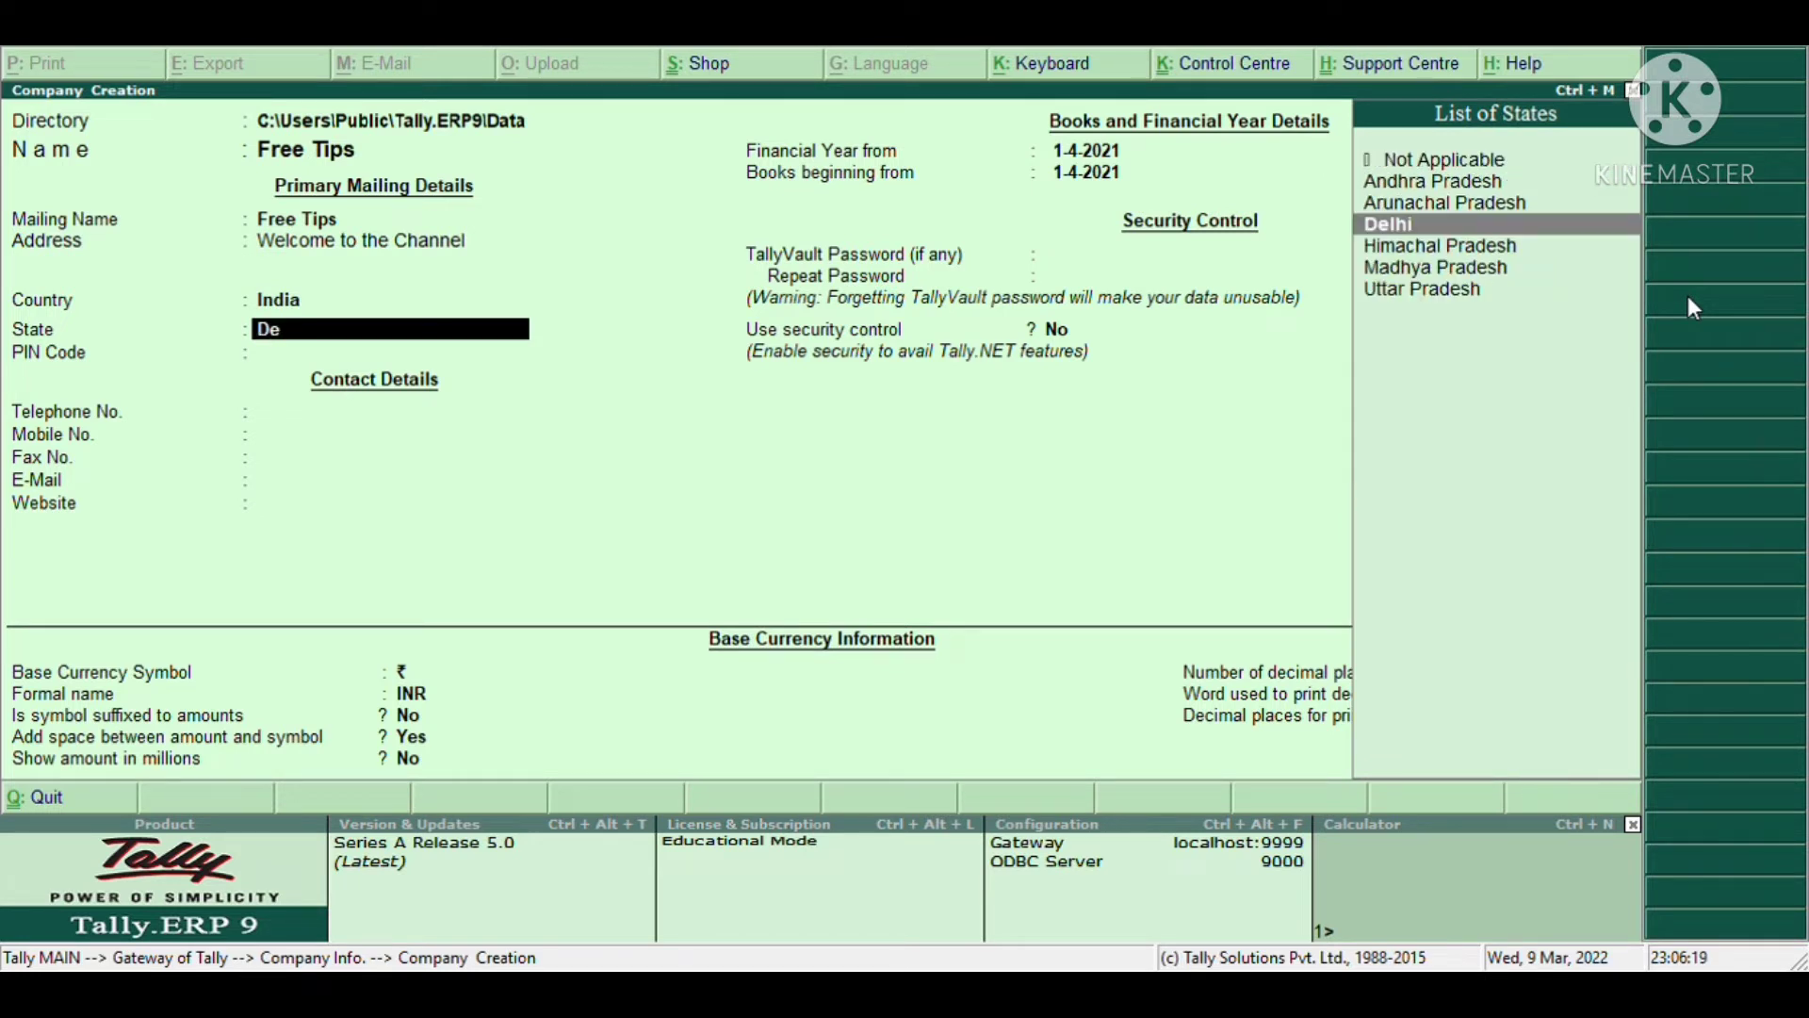
{"action": "type", "text": "h"}
{"action": "key", "text": "BackSpace"}
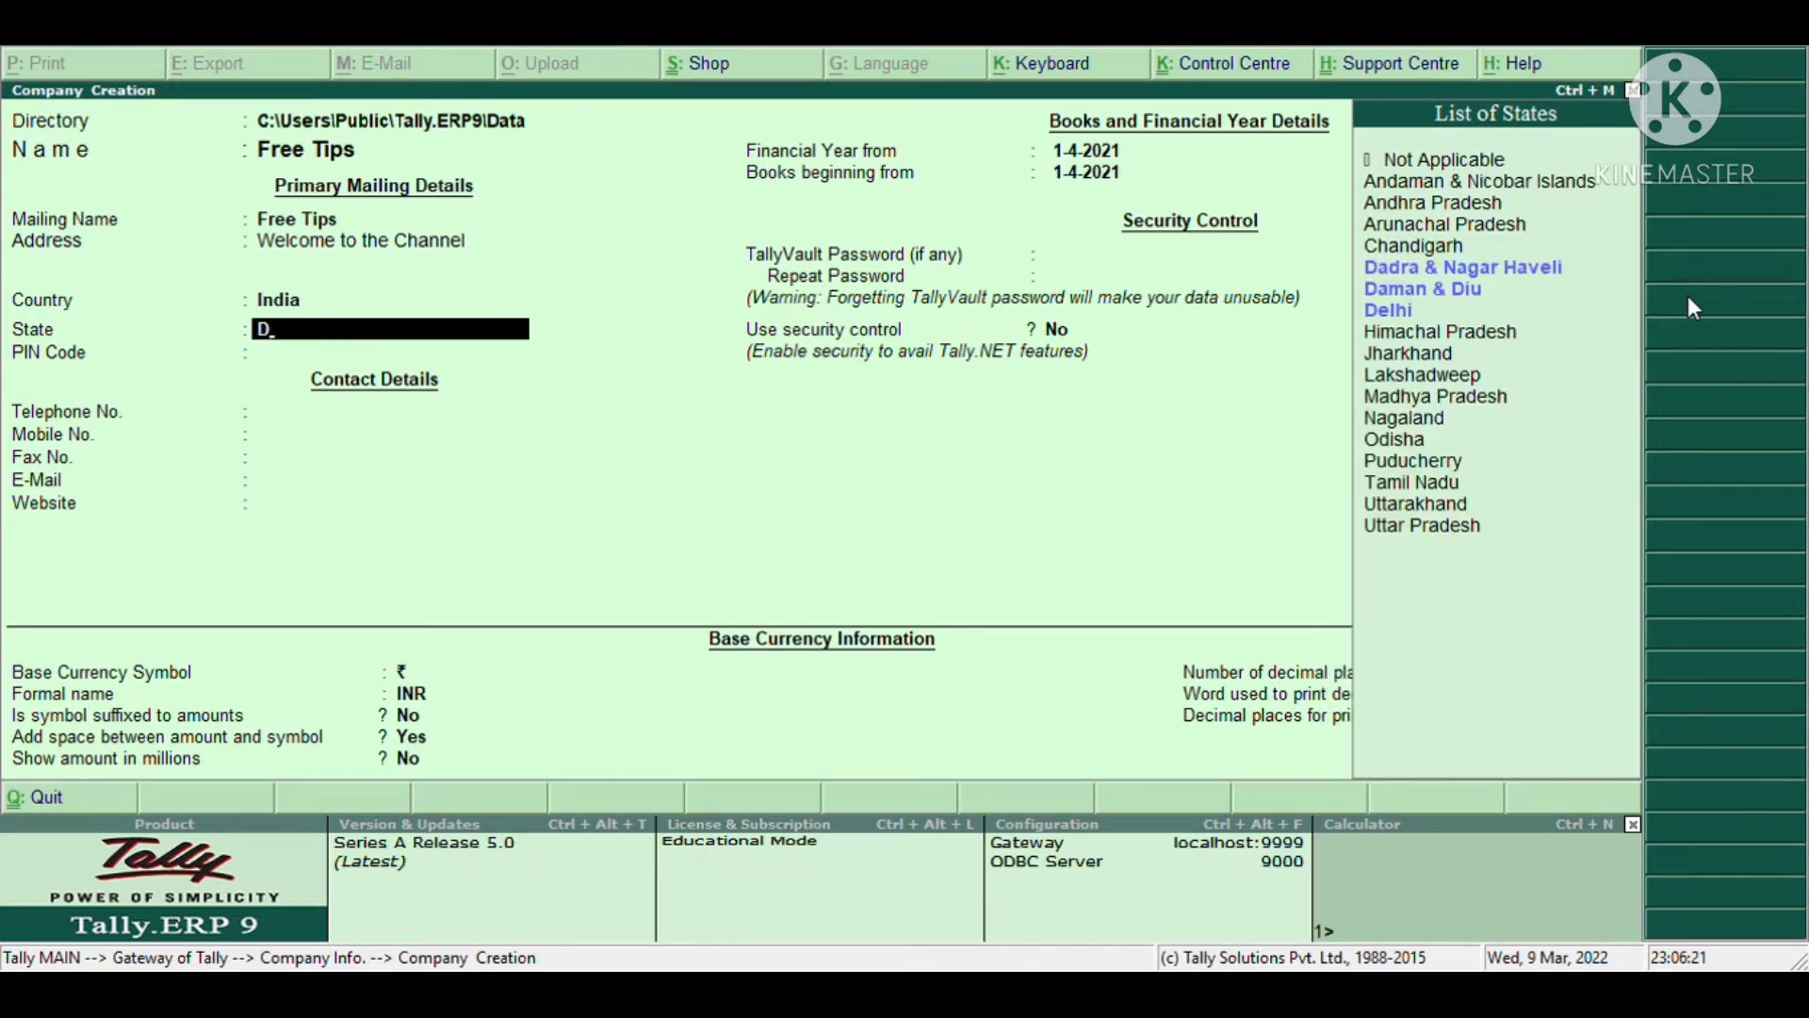
{"action": "key", "text": "Down"}
{"action": "key", "text": "Down"}
{"action": "key", "text": "Down"}
{"action": "key", "text": "Return"}
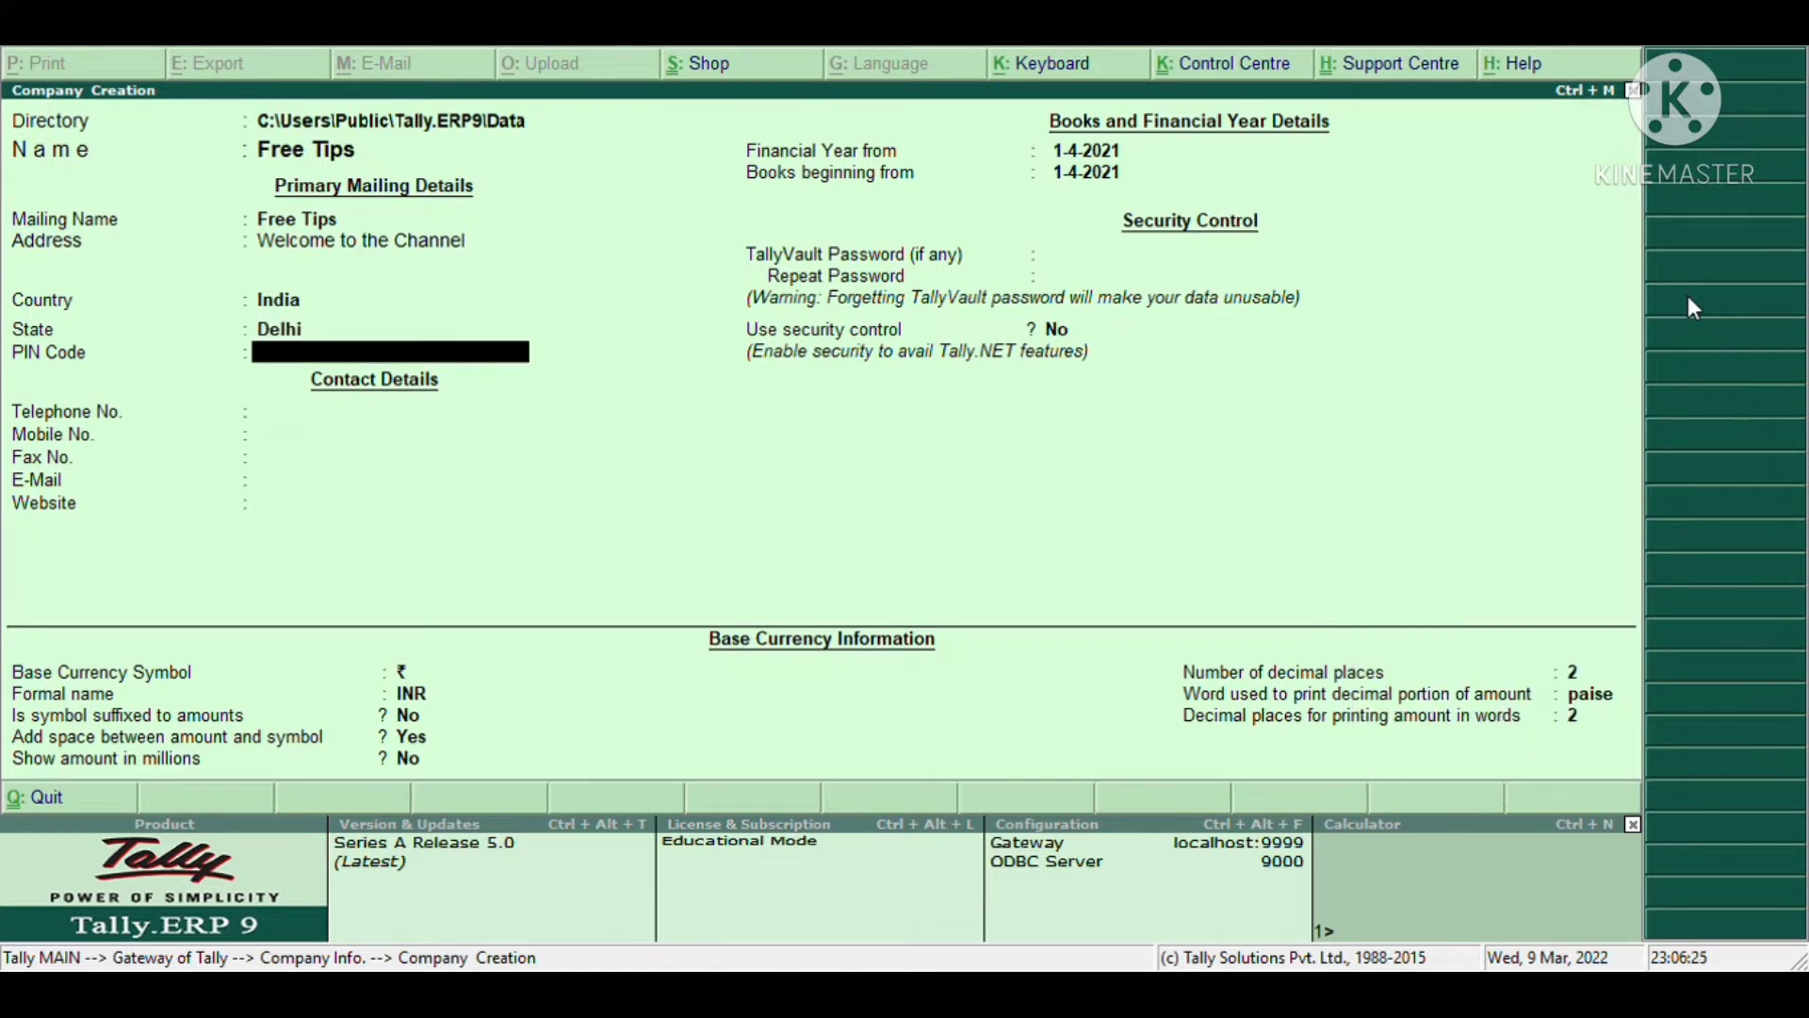
- Fill in the PIN code, telephone, e-mail and website FREETIPS.COM, leaving mobile and fax blank
{"action": "type", "text": "110045"}
{"action": "key", "text": "Return"}
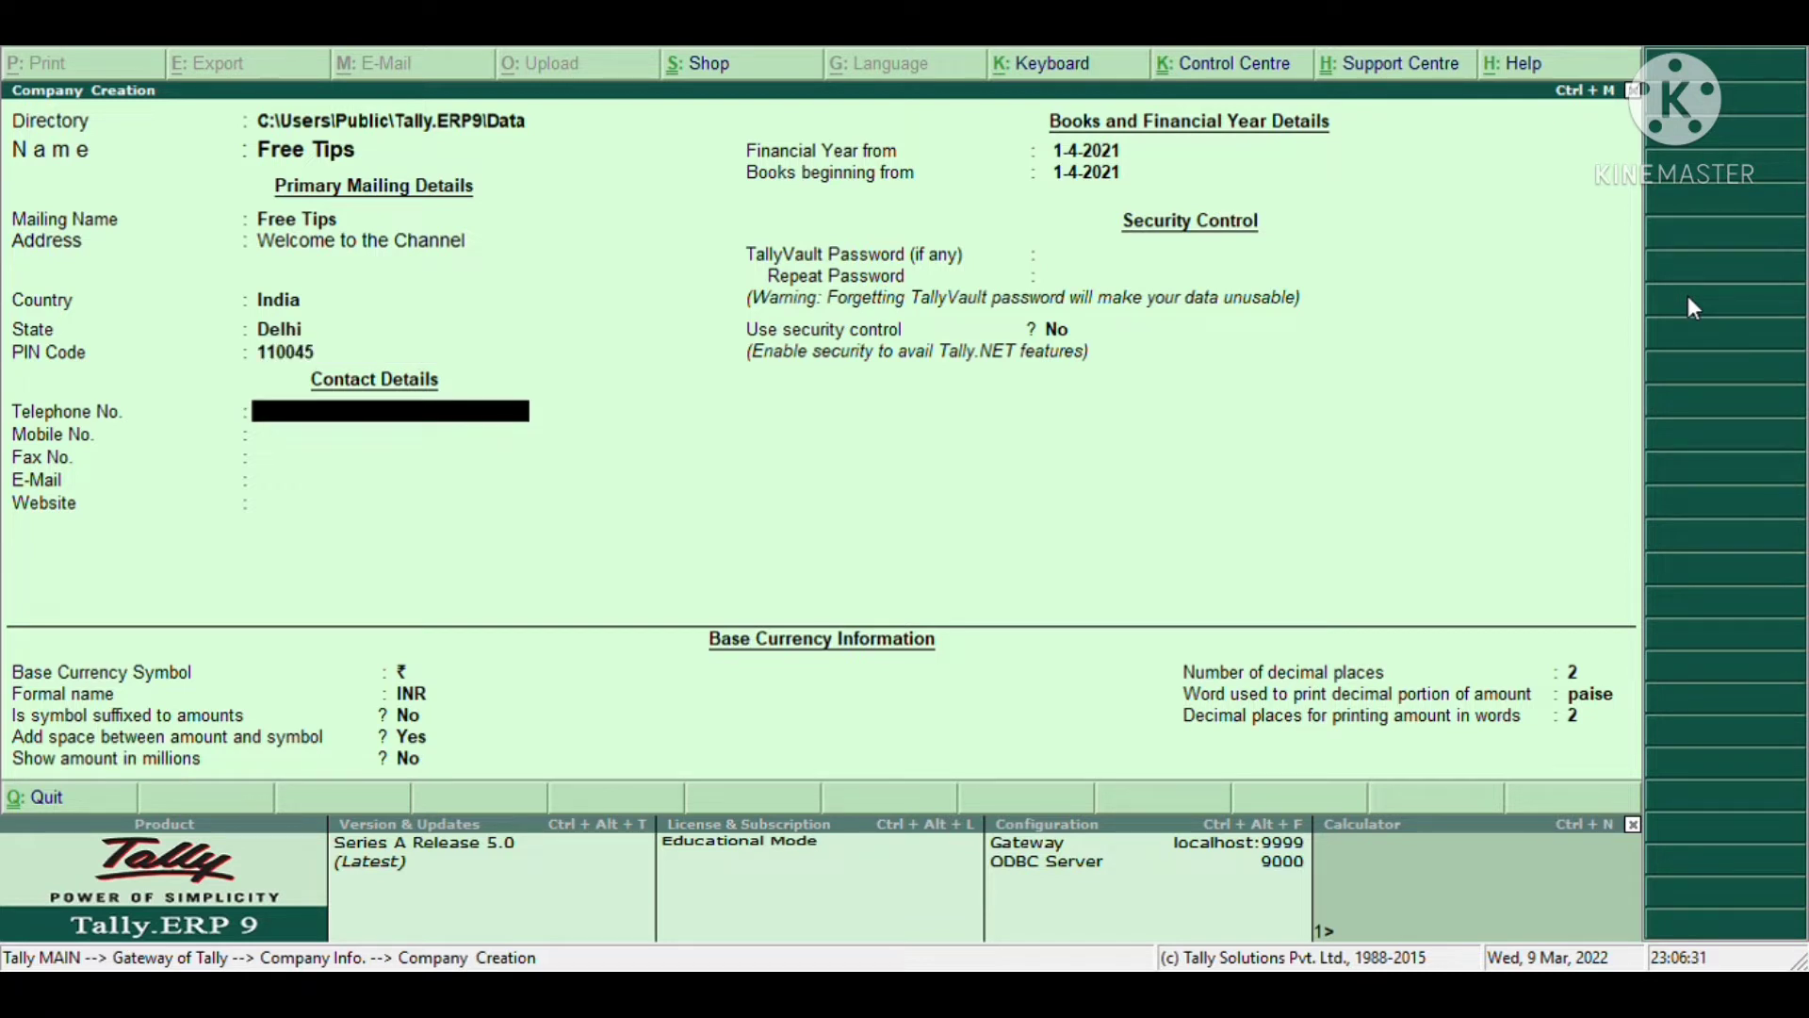
{"action": "type", "text": "123456"}
{"action": "key", "text": "Return"}
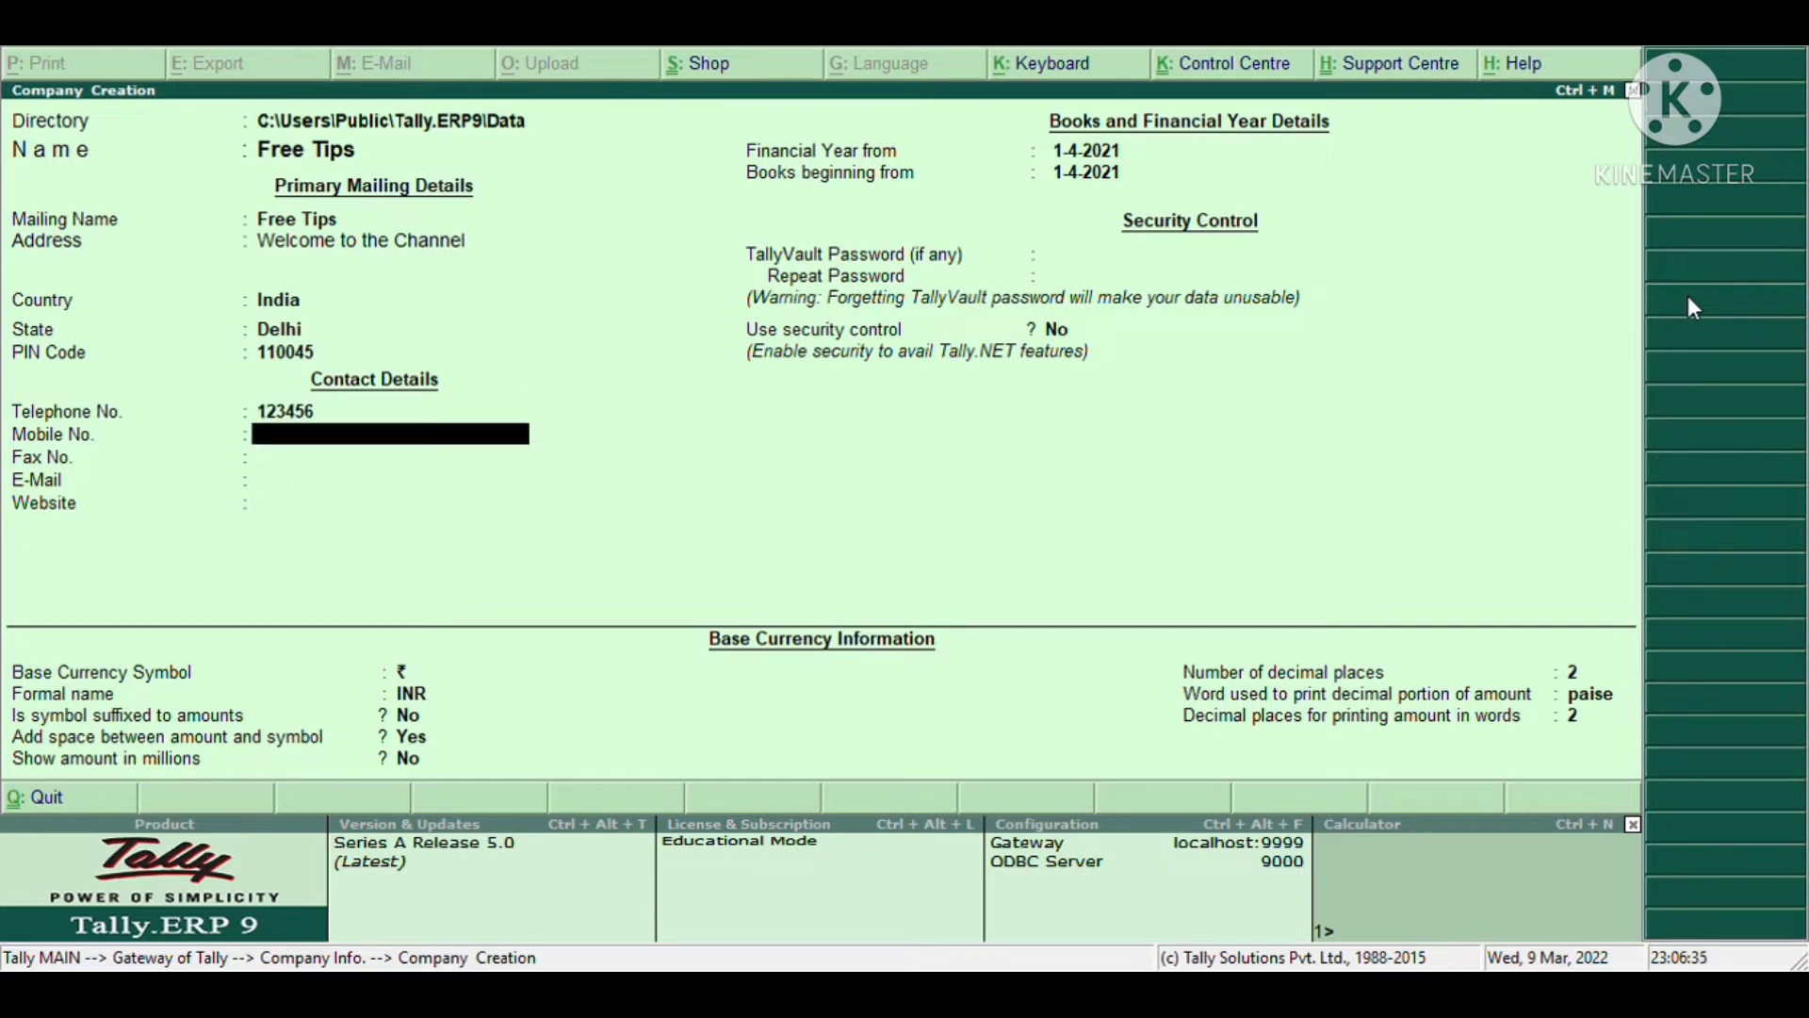
{"action": "key", "text": "Return"}
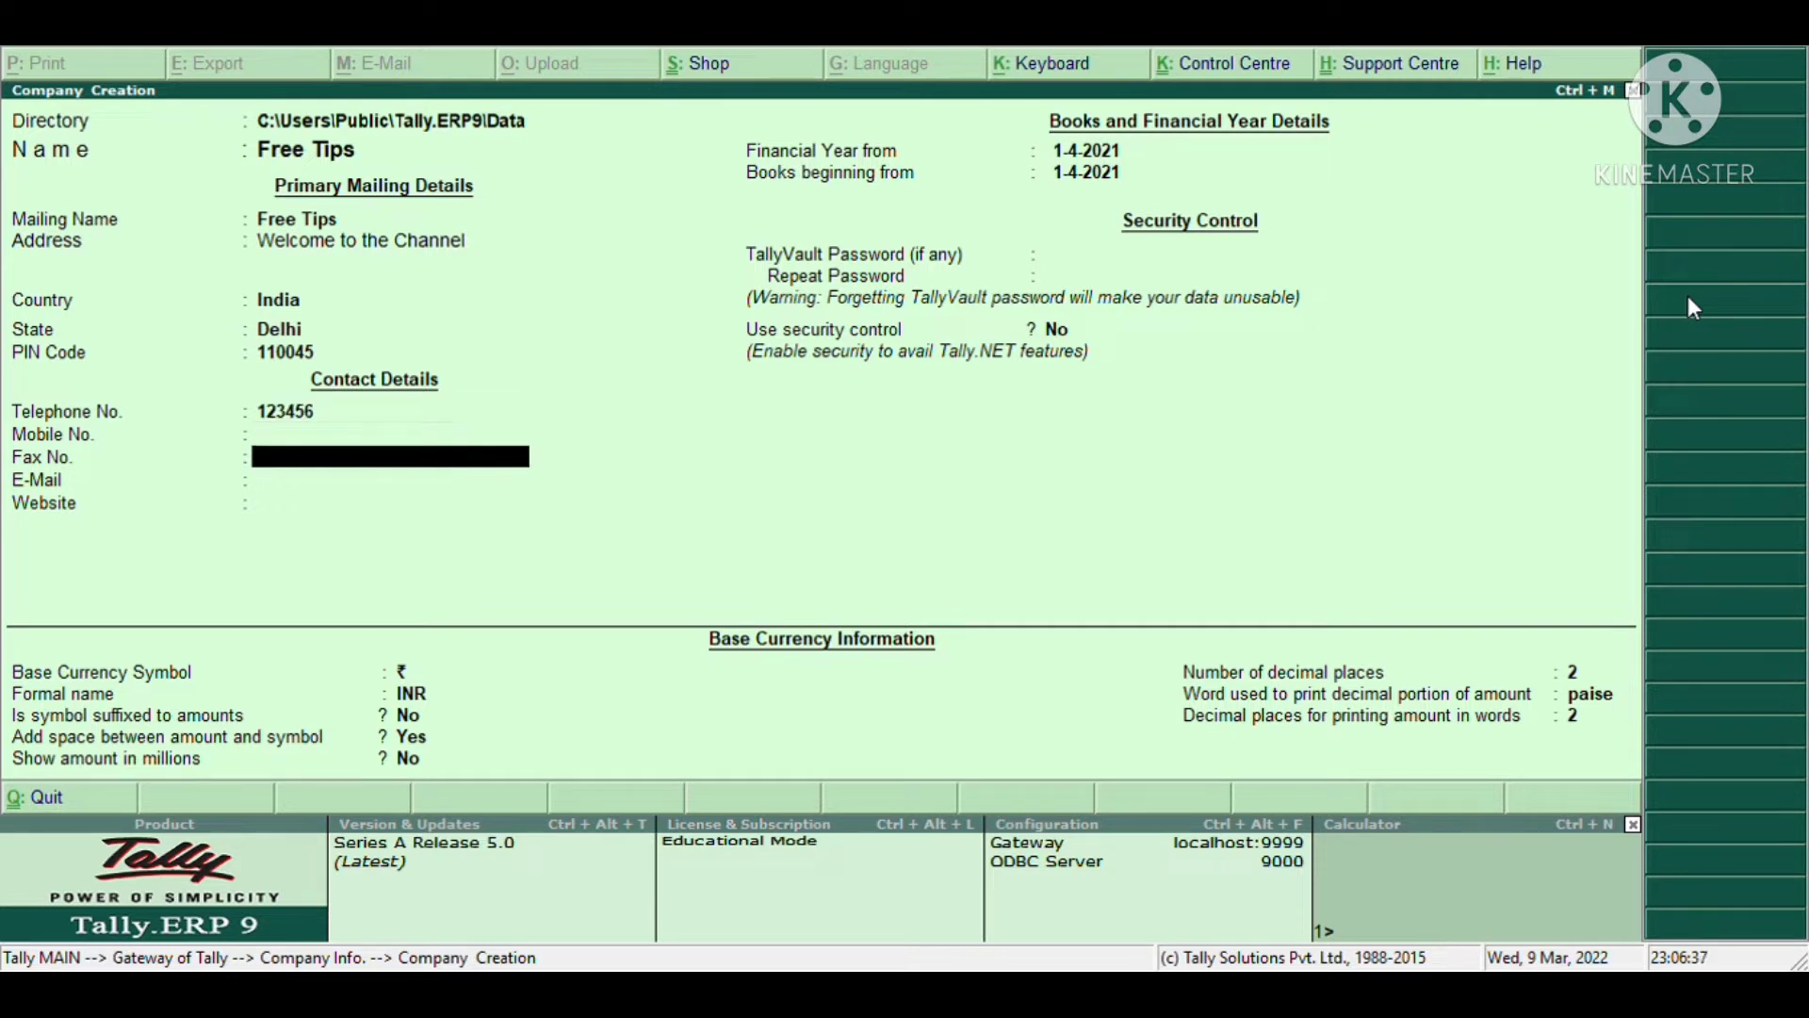
{"action": "key", "text": "Return"}
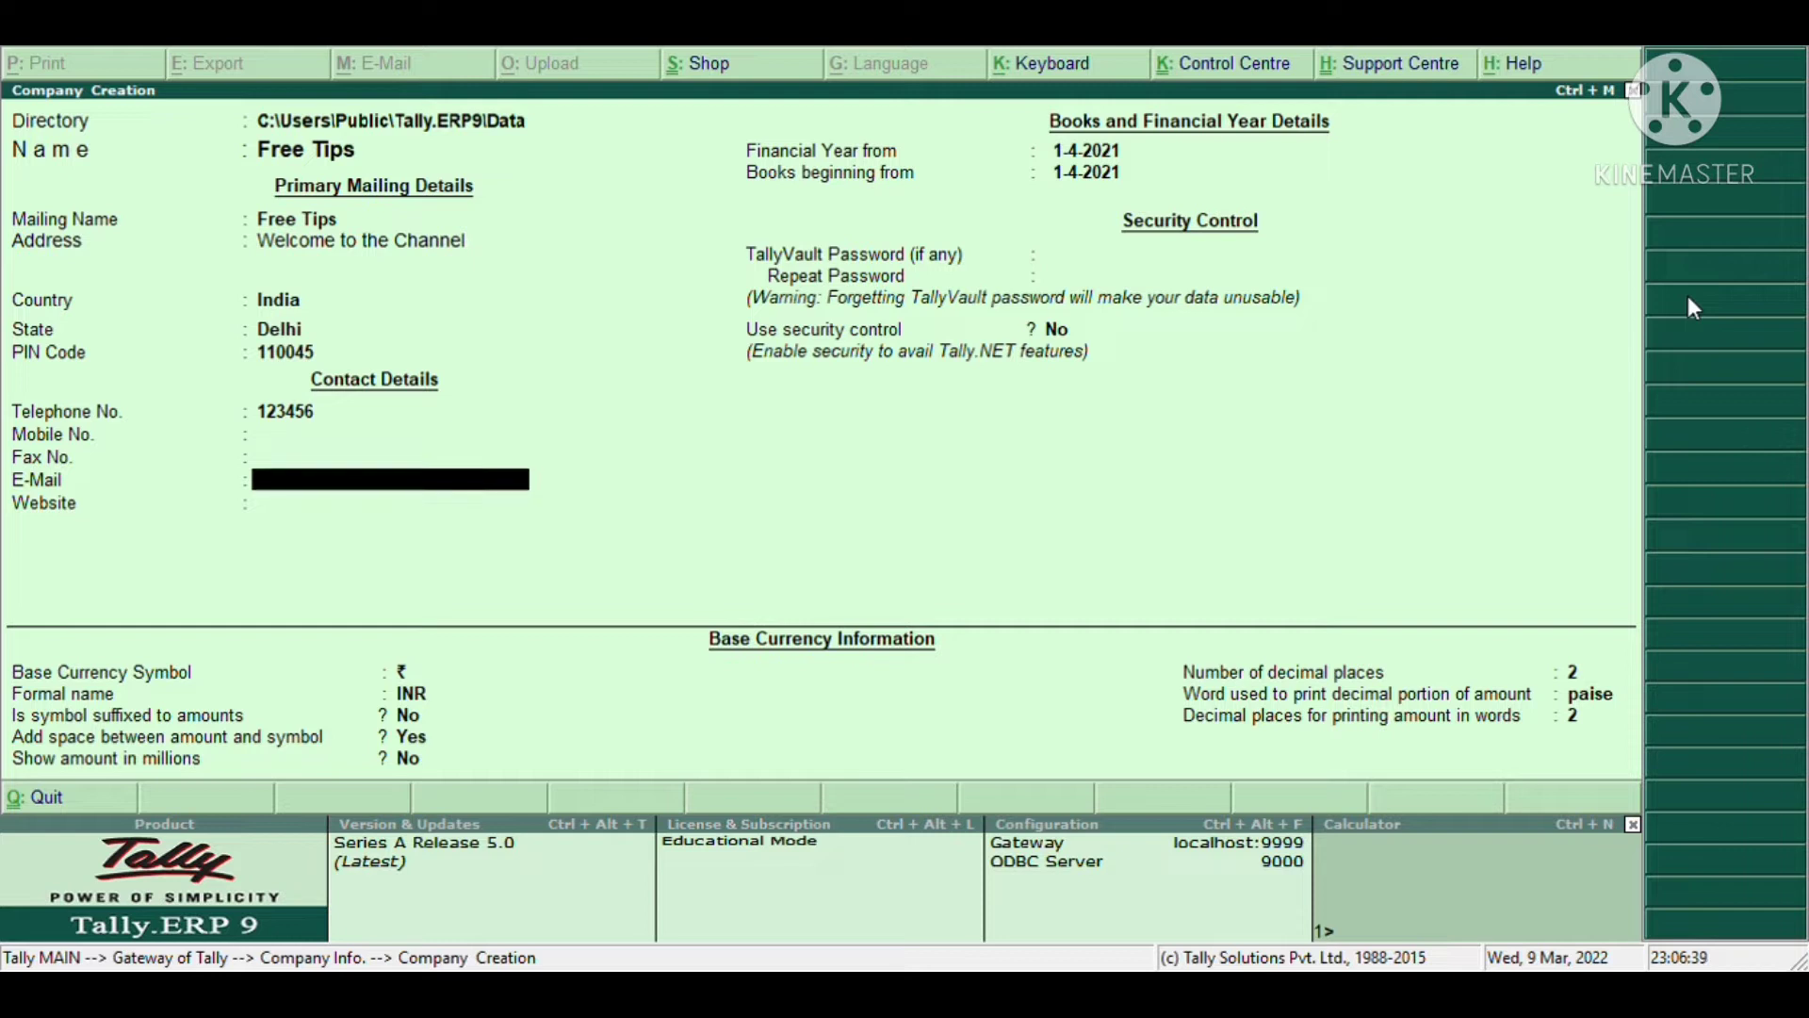
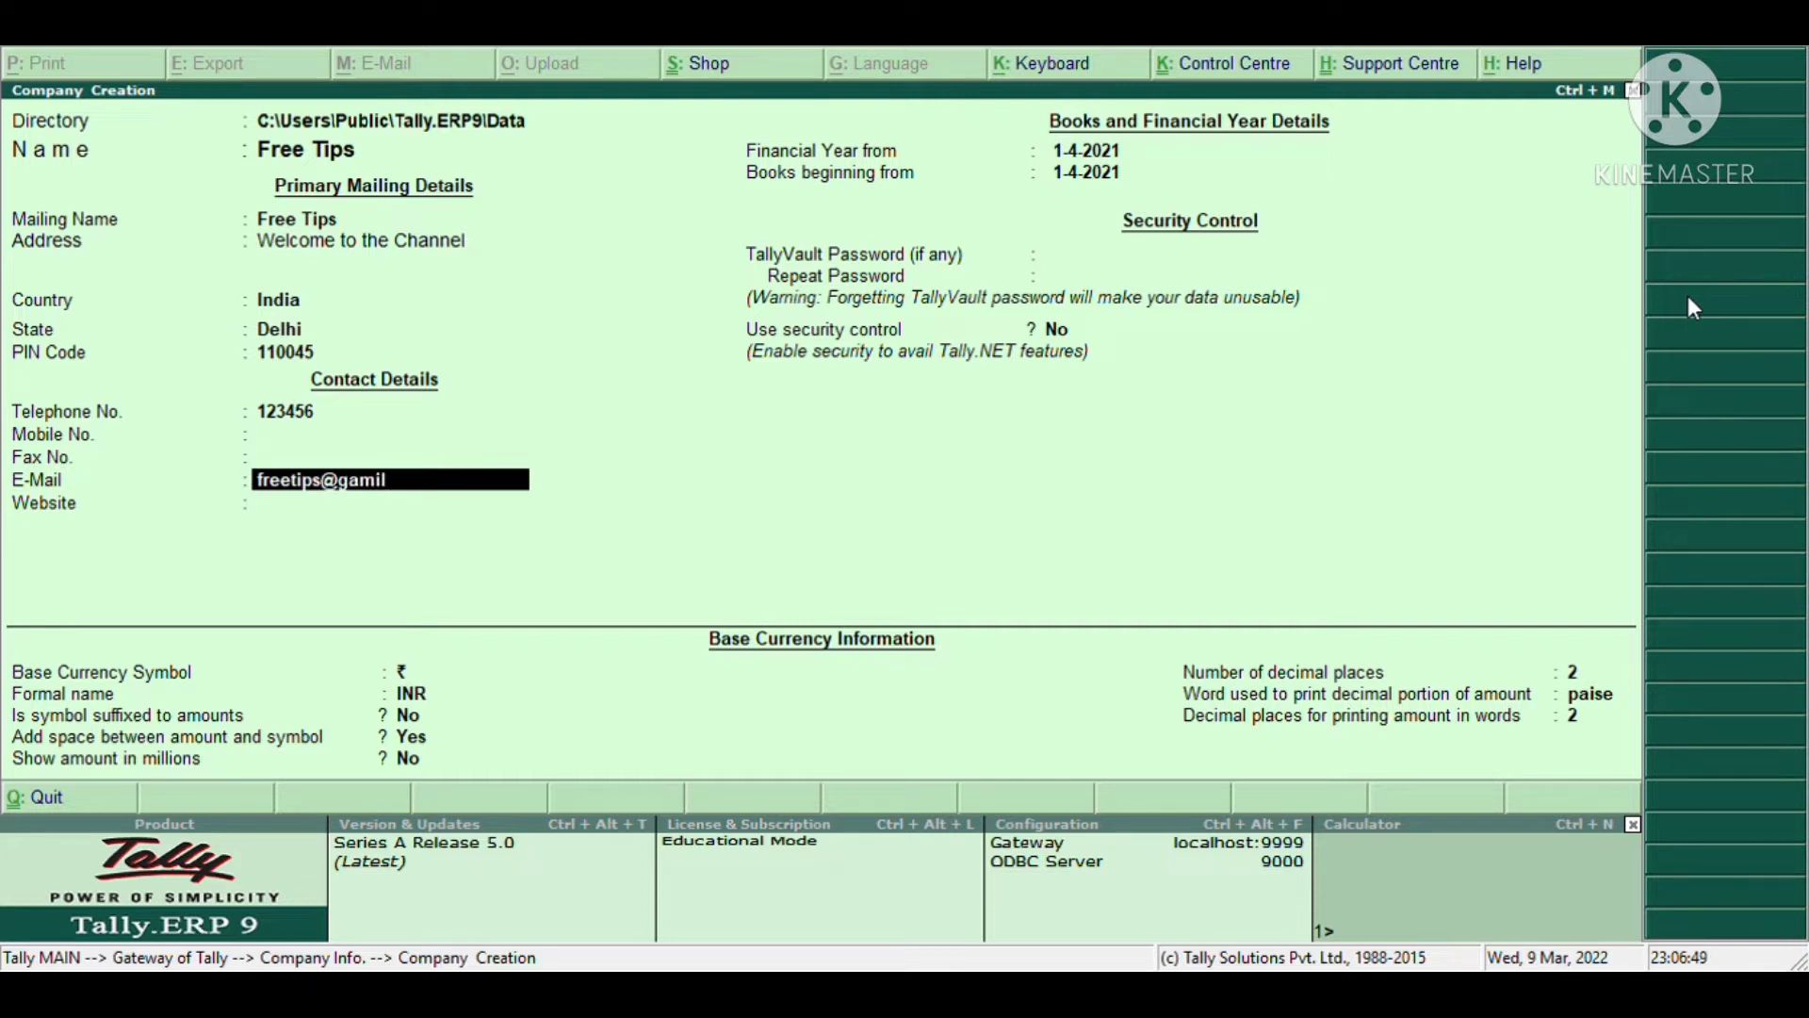
{"action": "key", "text": "Return"}
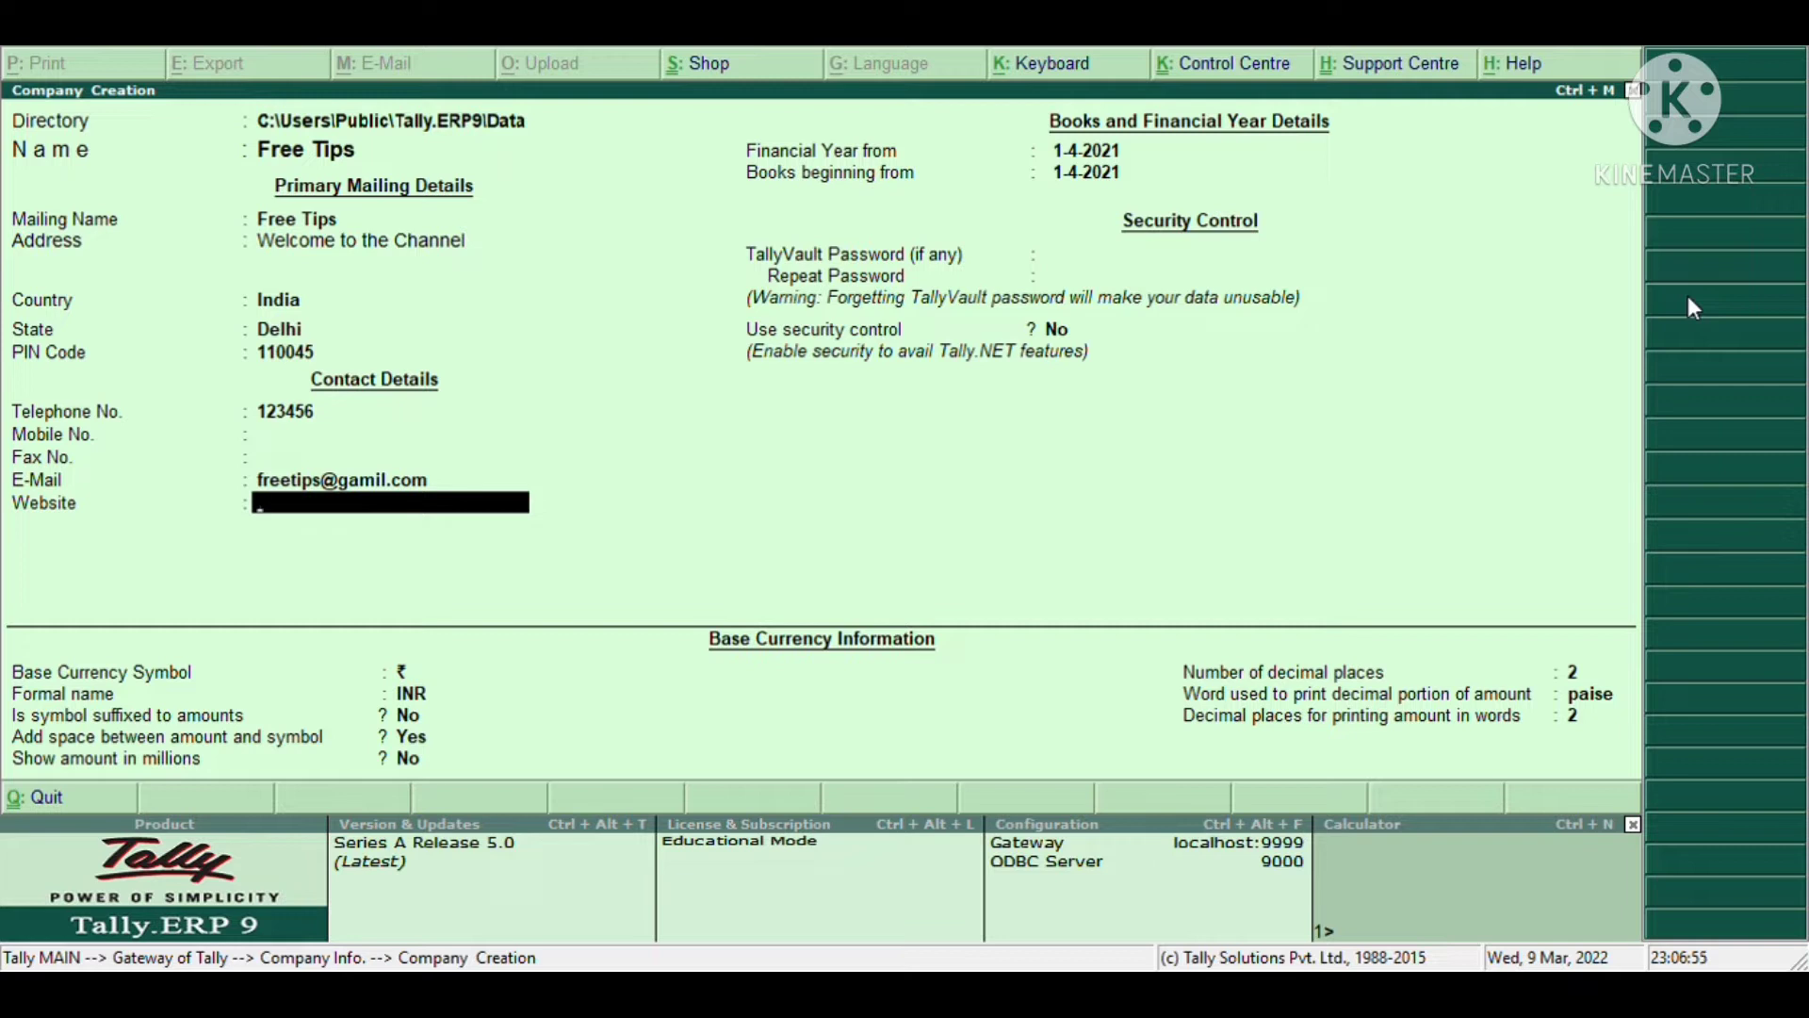
{"action": "type", "text": "FREETIPS.CP"}
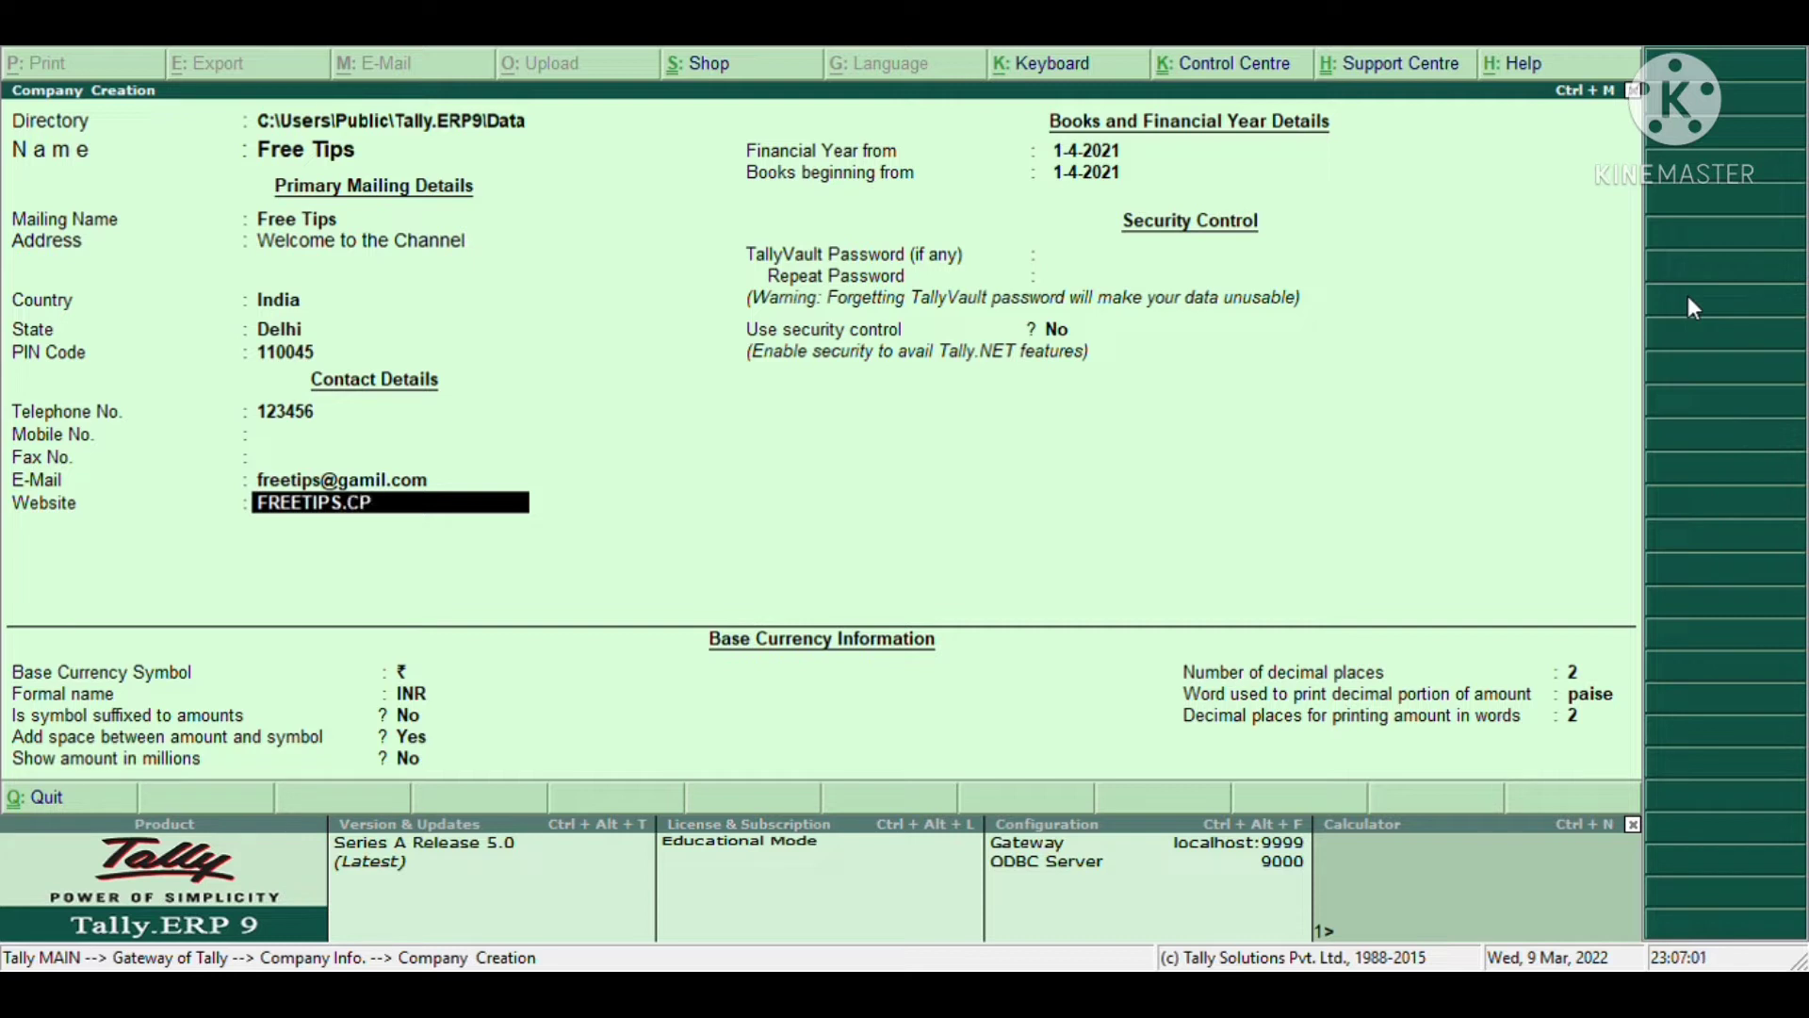
{"action": "key", "text": "BackSpace"}
{"action": "type", "text": "OM"}
- Keep financial year 1-4-2021, set books beginning 2-6-2021, and leave TallyVault password blank
{"action": "key", "text": "Return"}
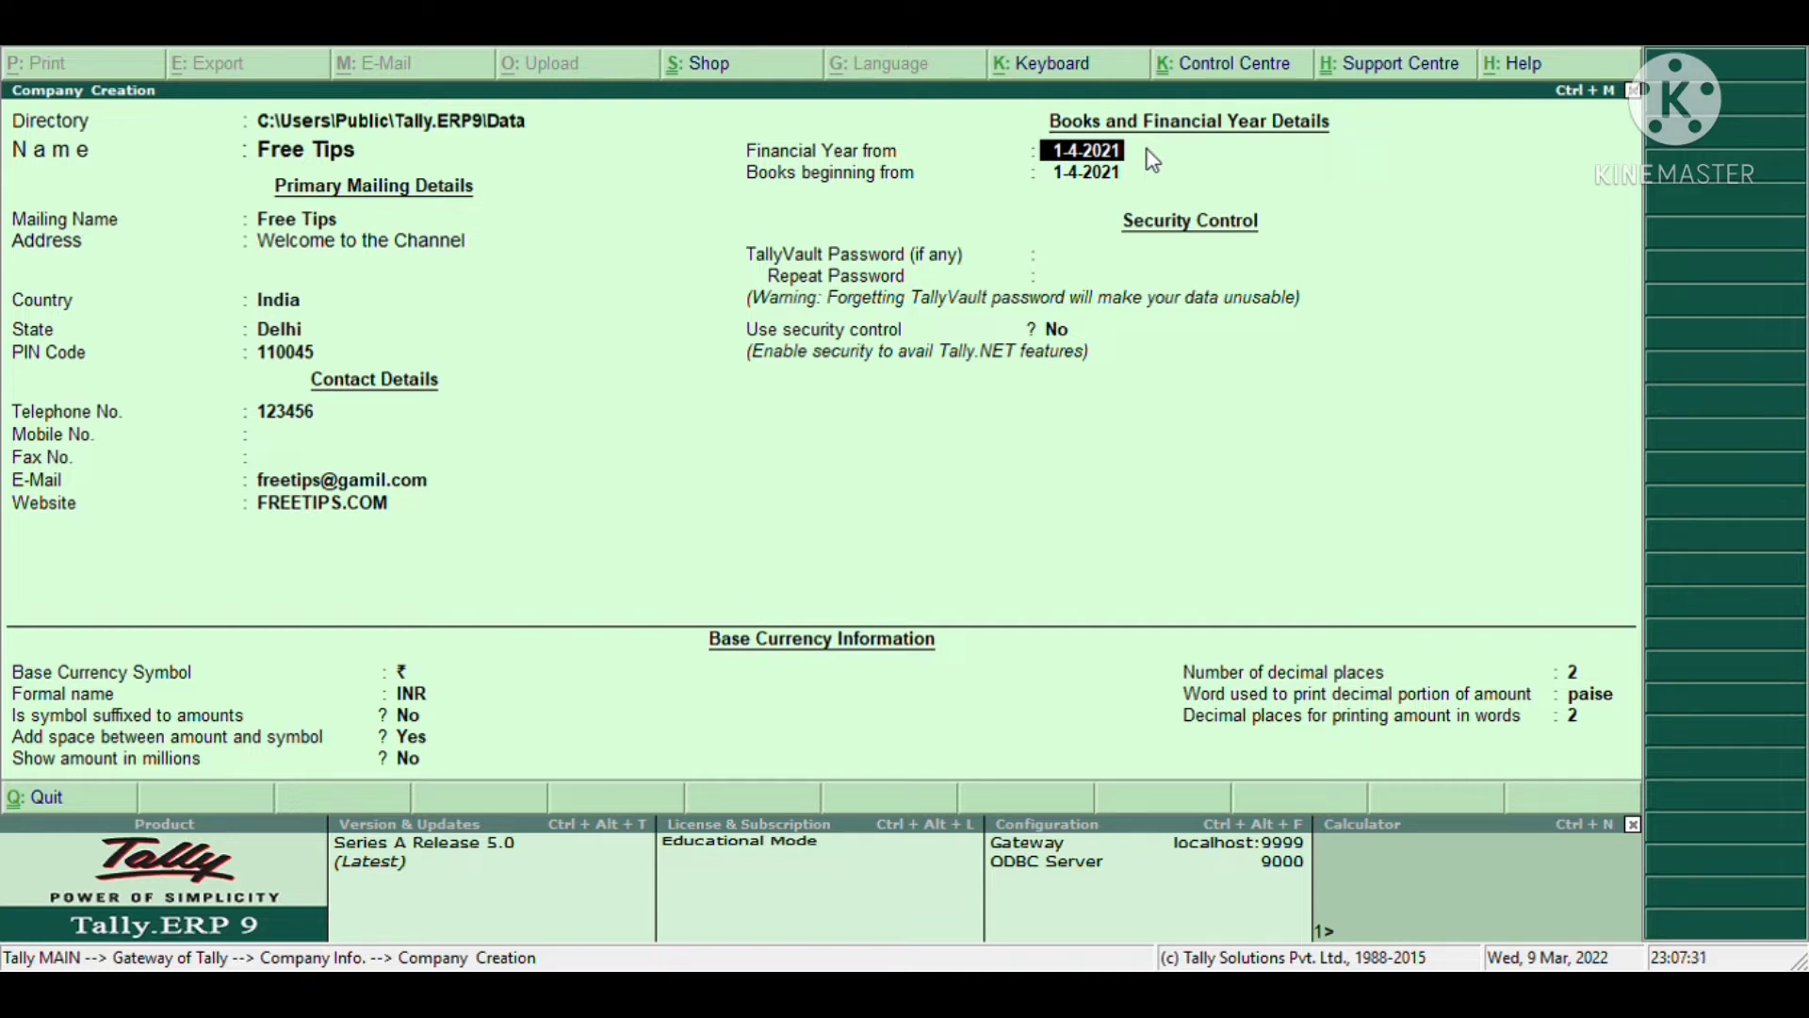
{"action": "key", "text": "Return"}
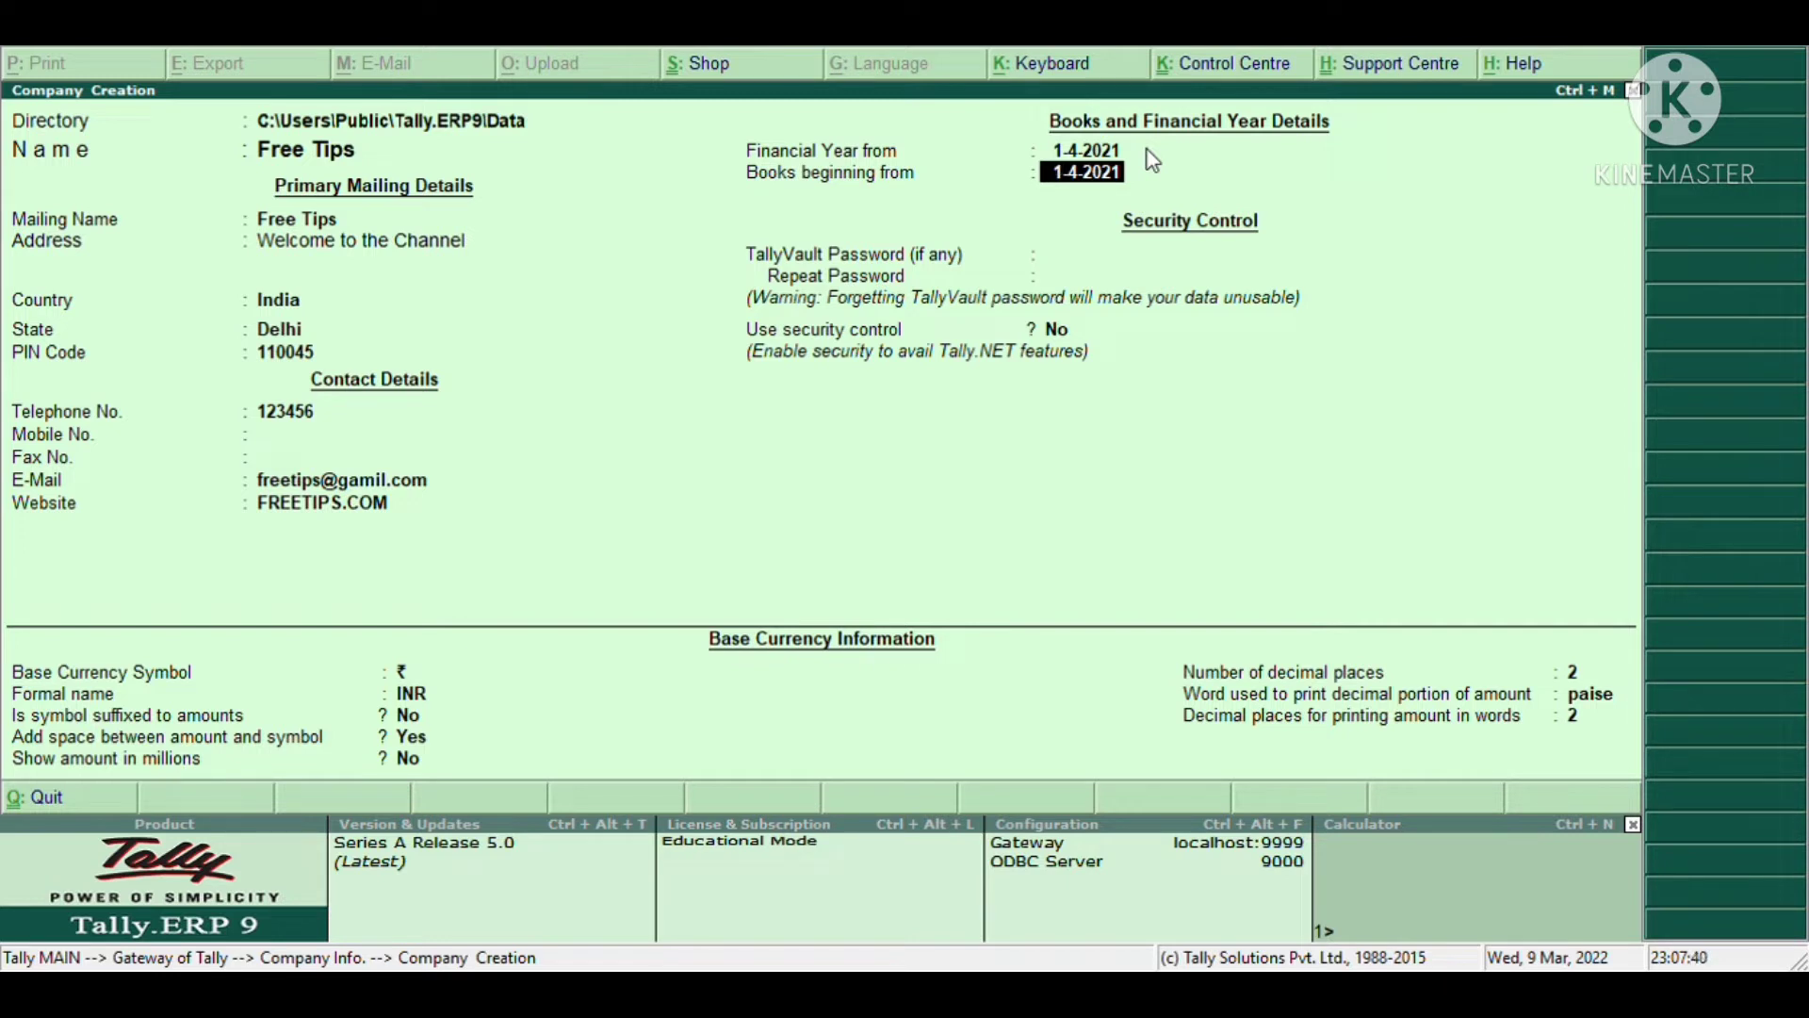
{"action": "type", "text": "2.4"}
{"action": "key", "text": "BackSpace"}
{"action": "type", "text": "6.2021"}
{"action": "key", "text": "Return"}
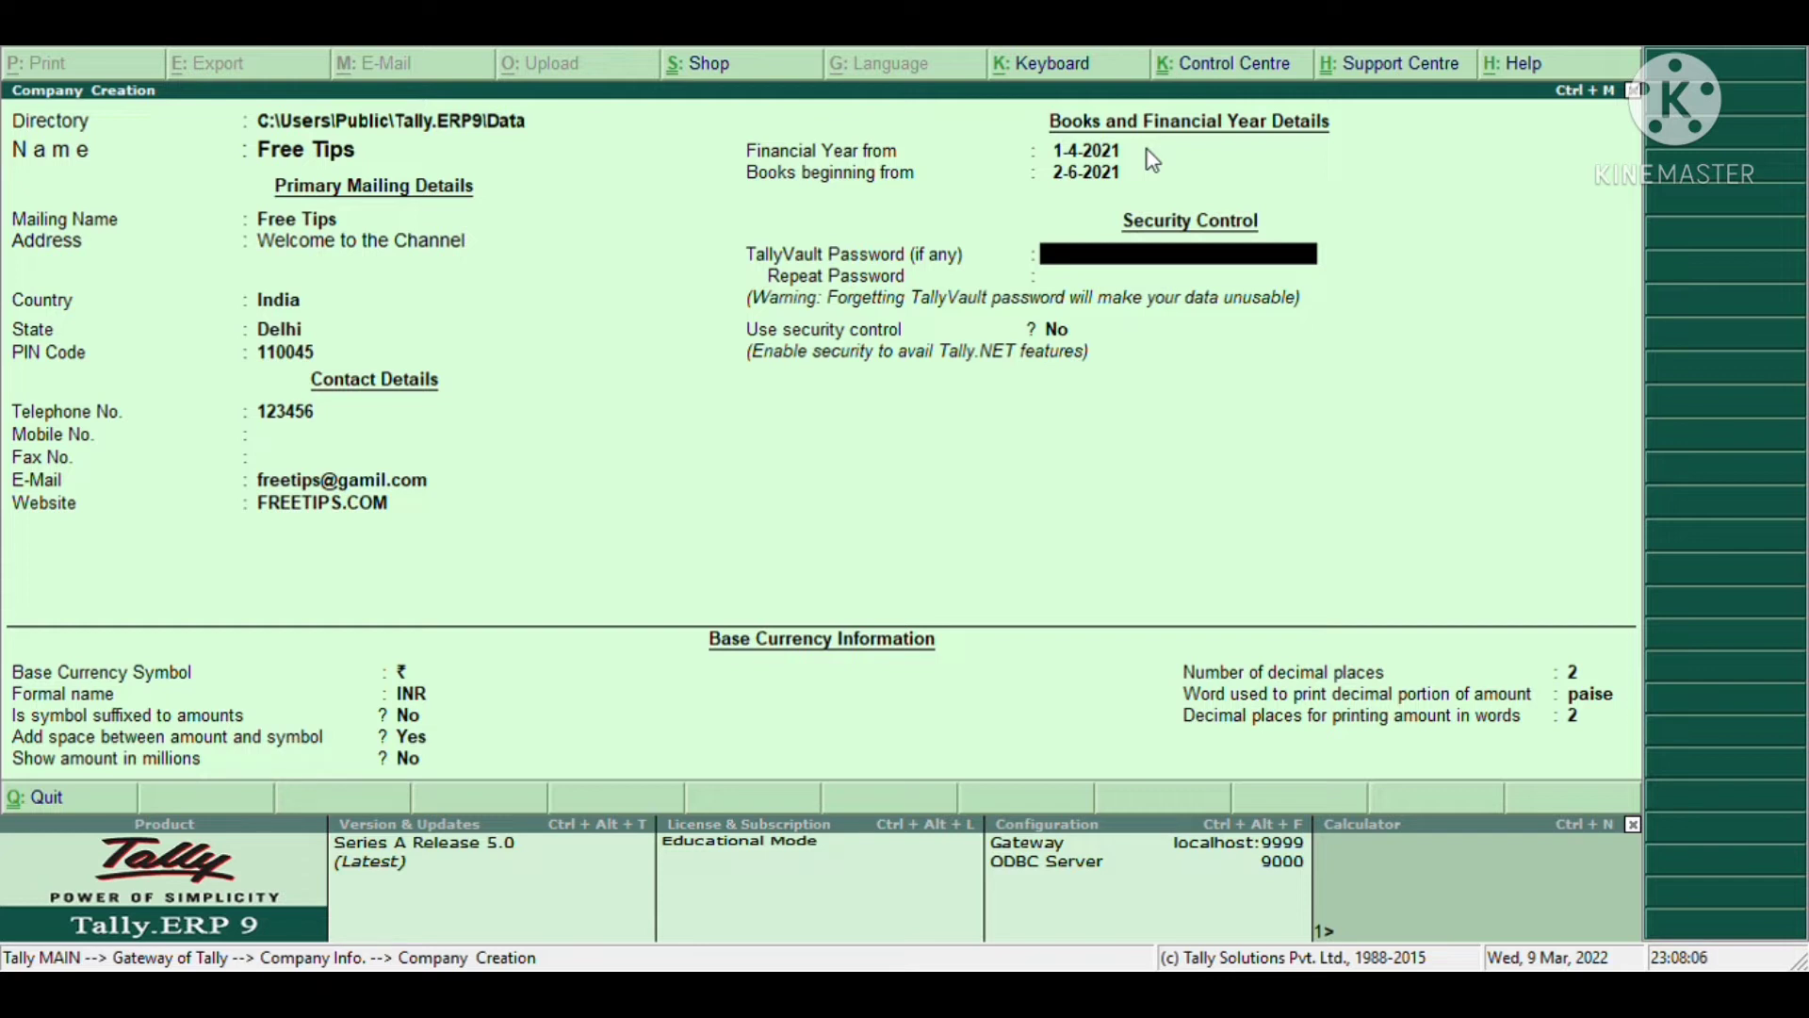
{"action": "key", "text": "Return"}
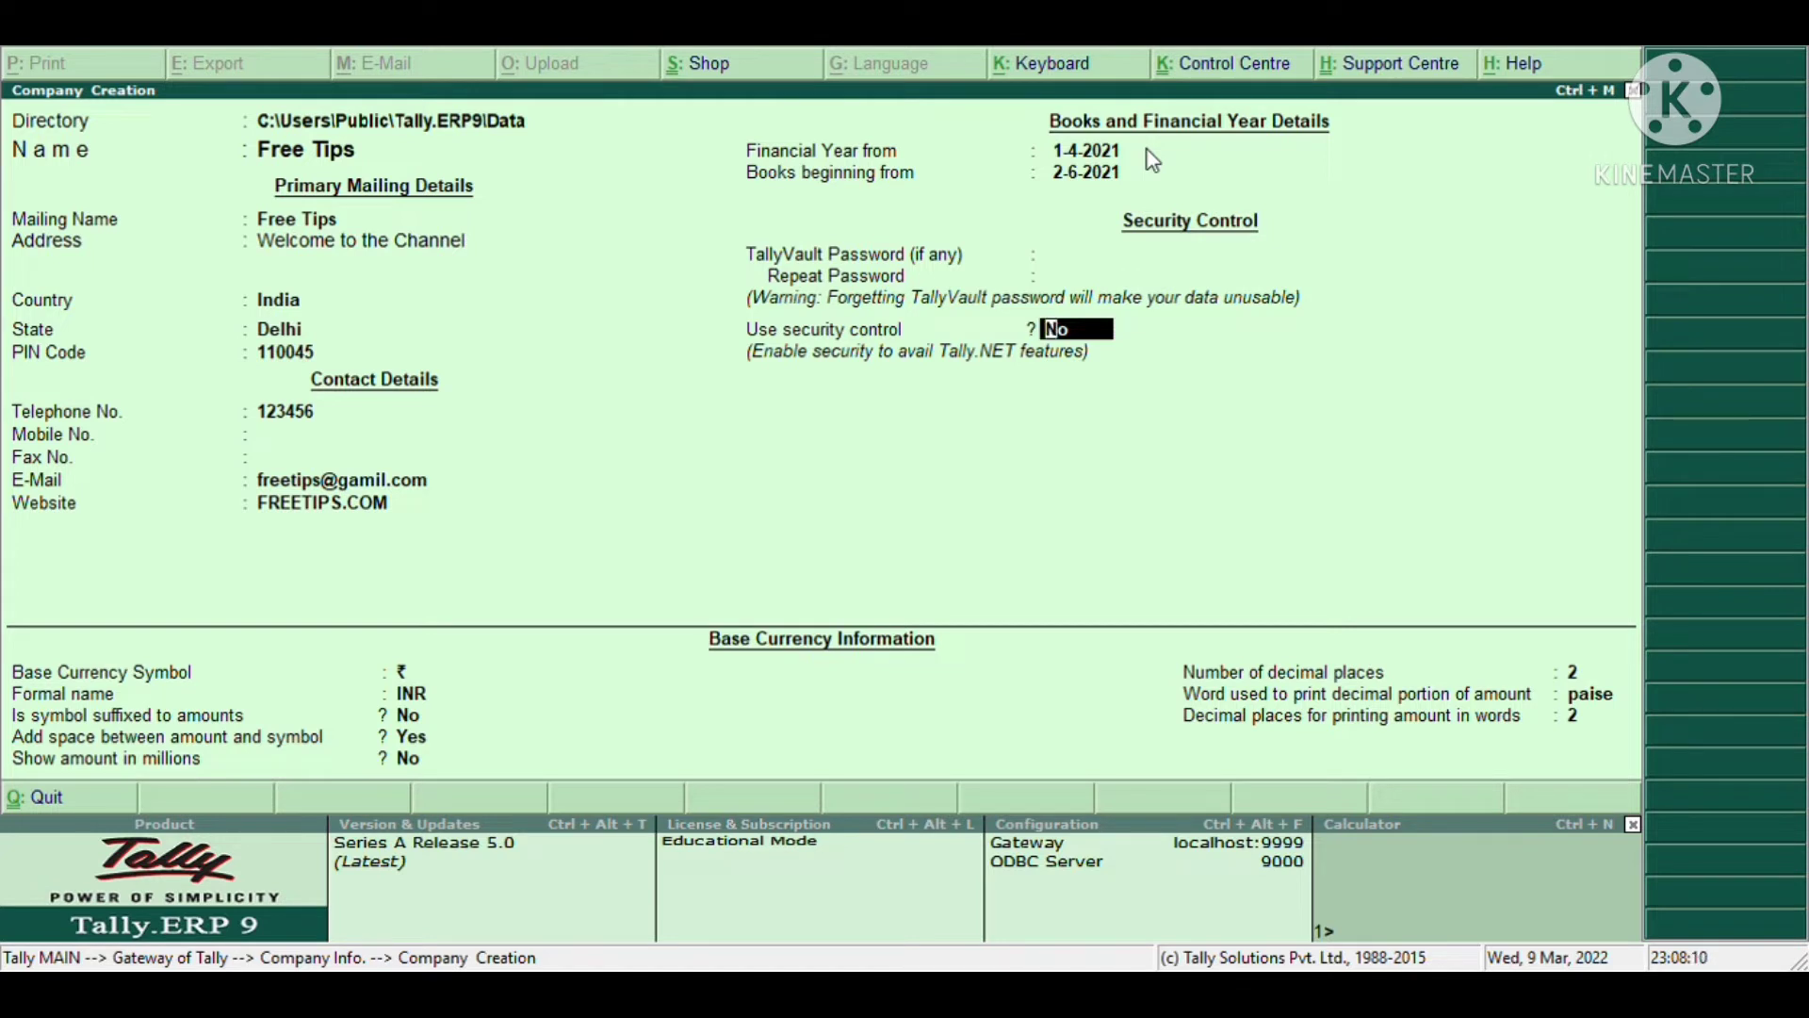
- Accept default currency settings (₹, INR, 2 decimal places, paise) and save Free Tips
{"action": "key", "text": "Return"}
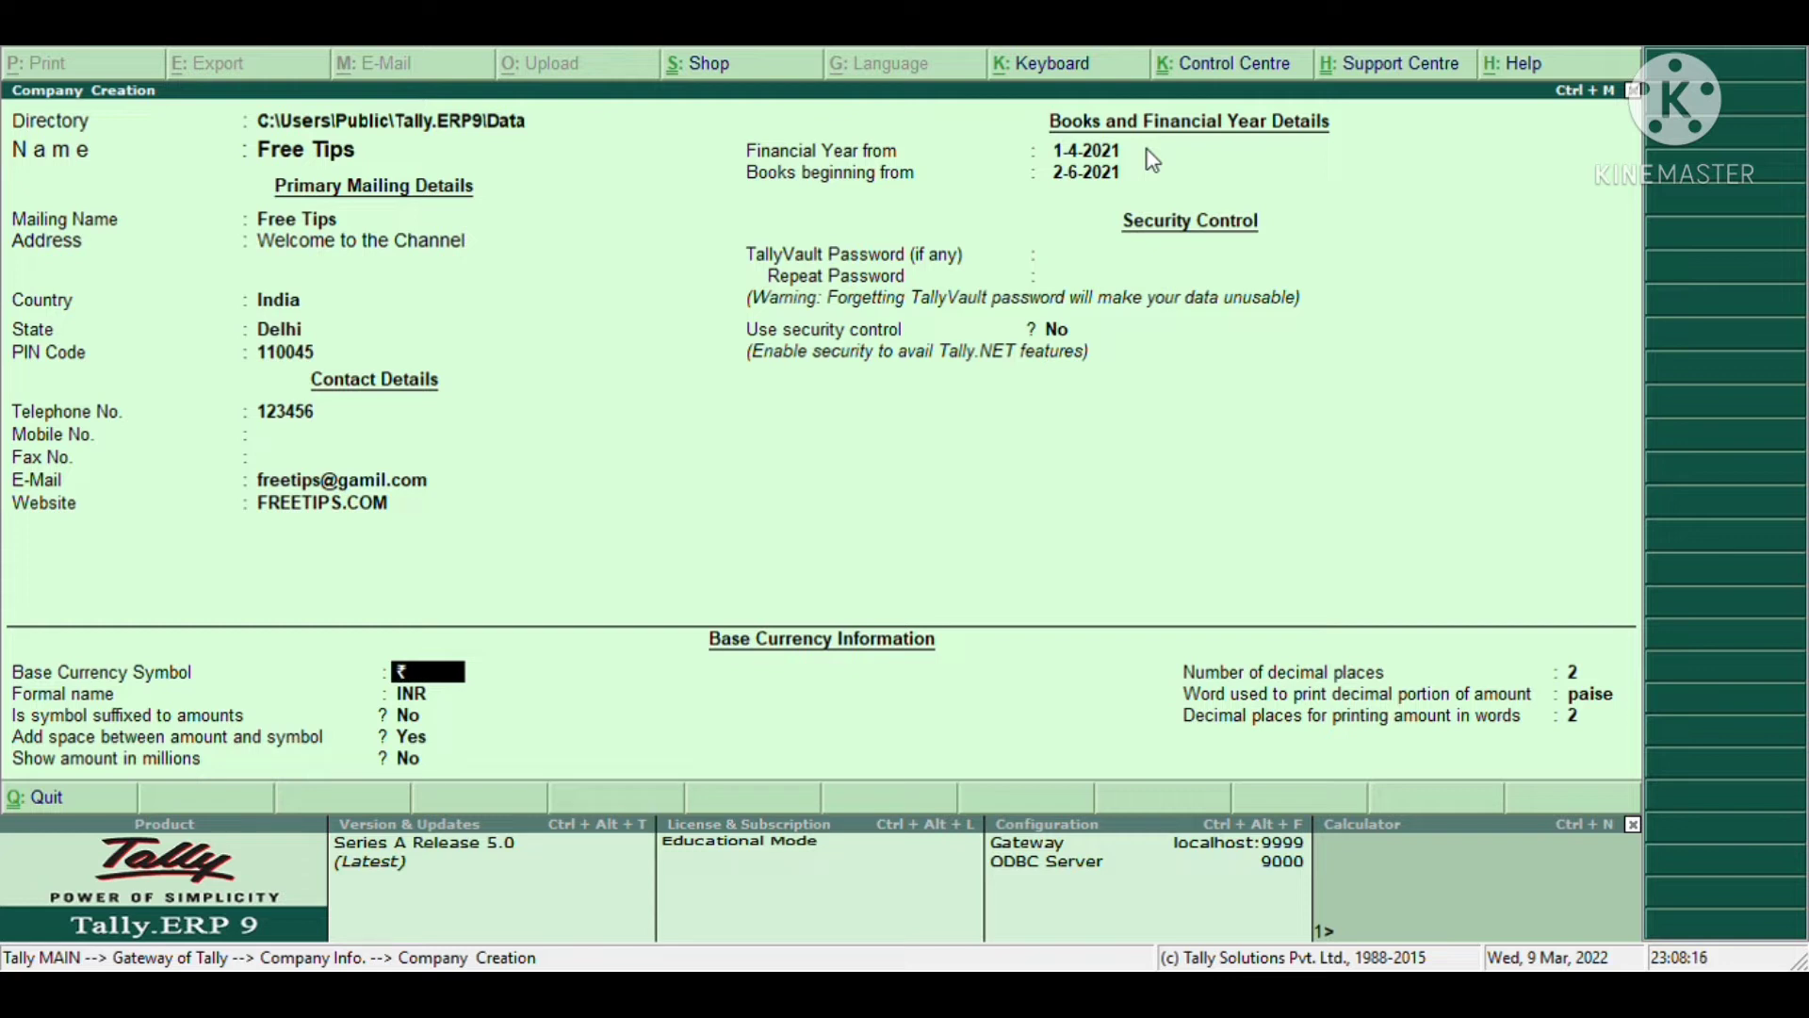
{"action": "key", "text": "Return"}
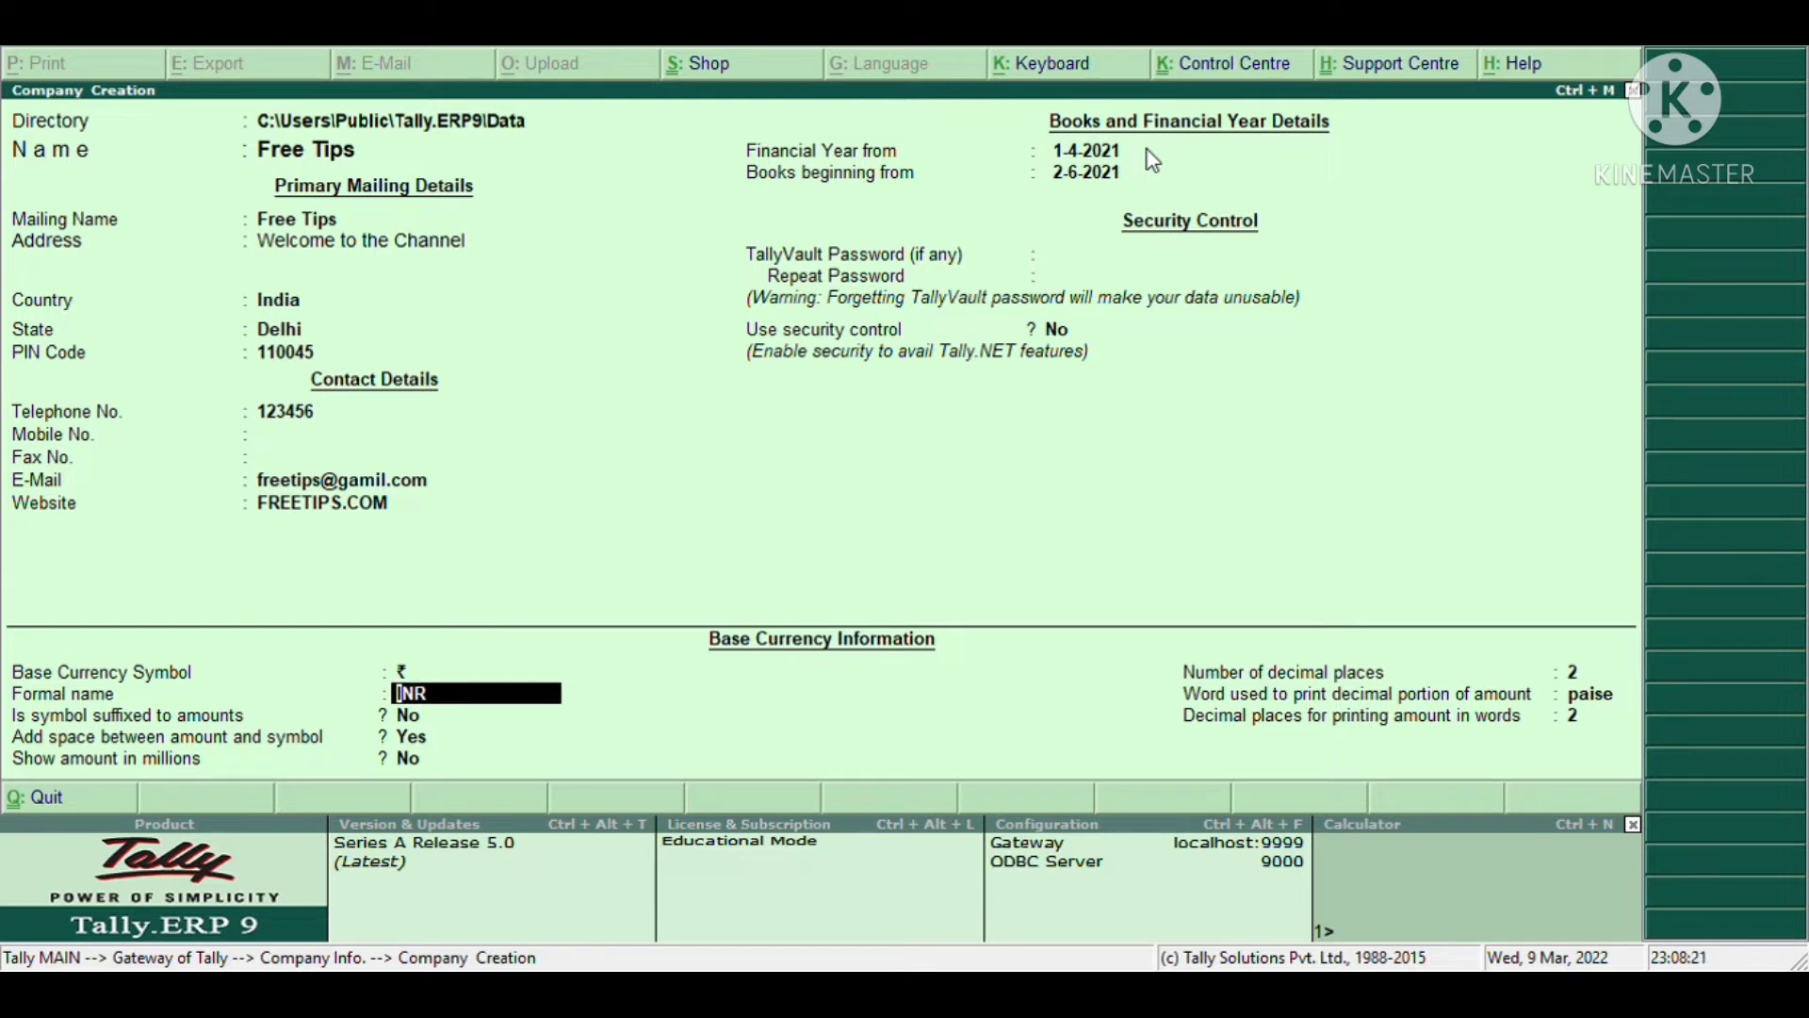
{"action": "key", "text": "Return"}
{"action": "key", "text": "Return"}
{"action": "key", "text": "Return"}
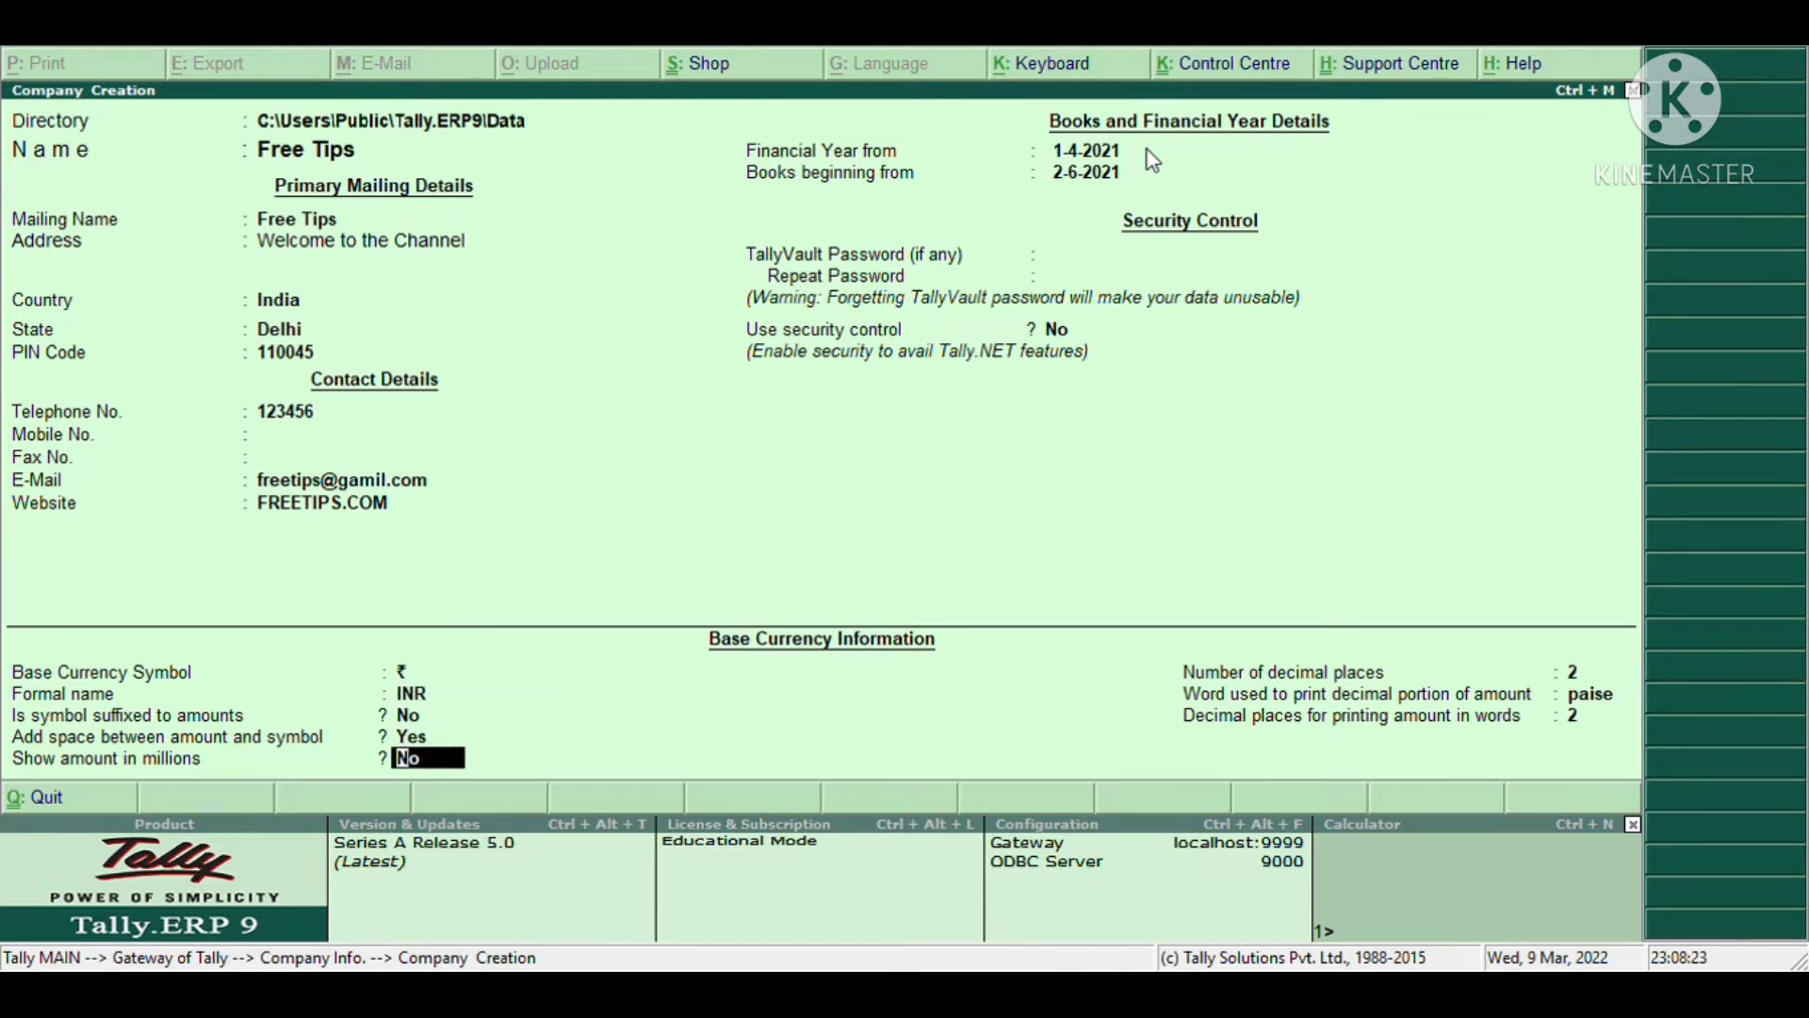
{"action": "key", "text": "Return"}
{"action": "key", "text": "Return"}
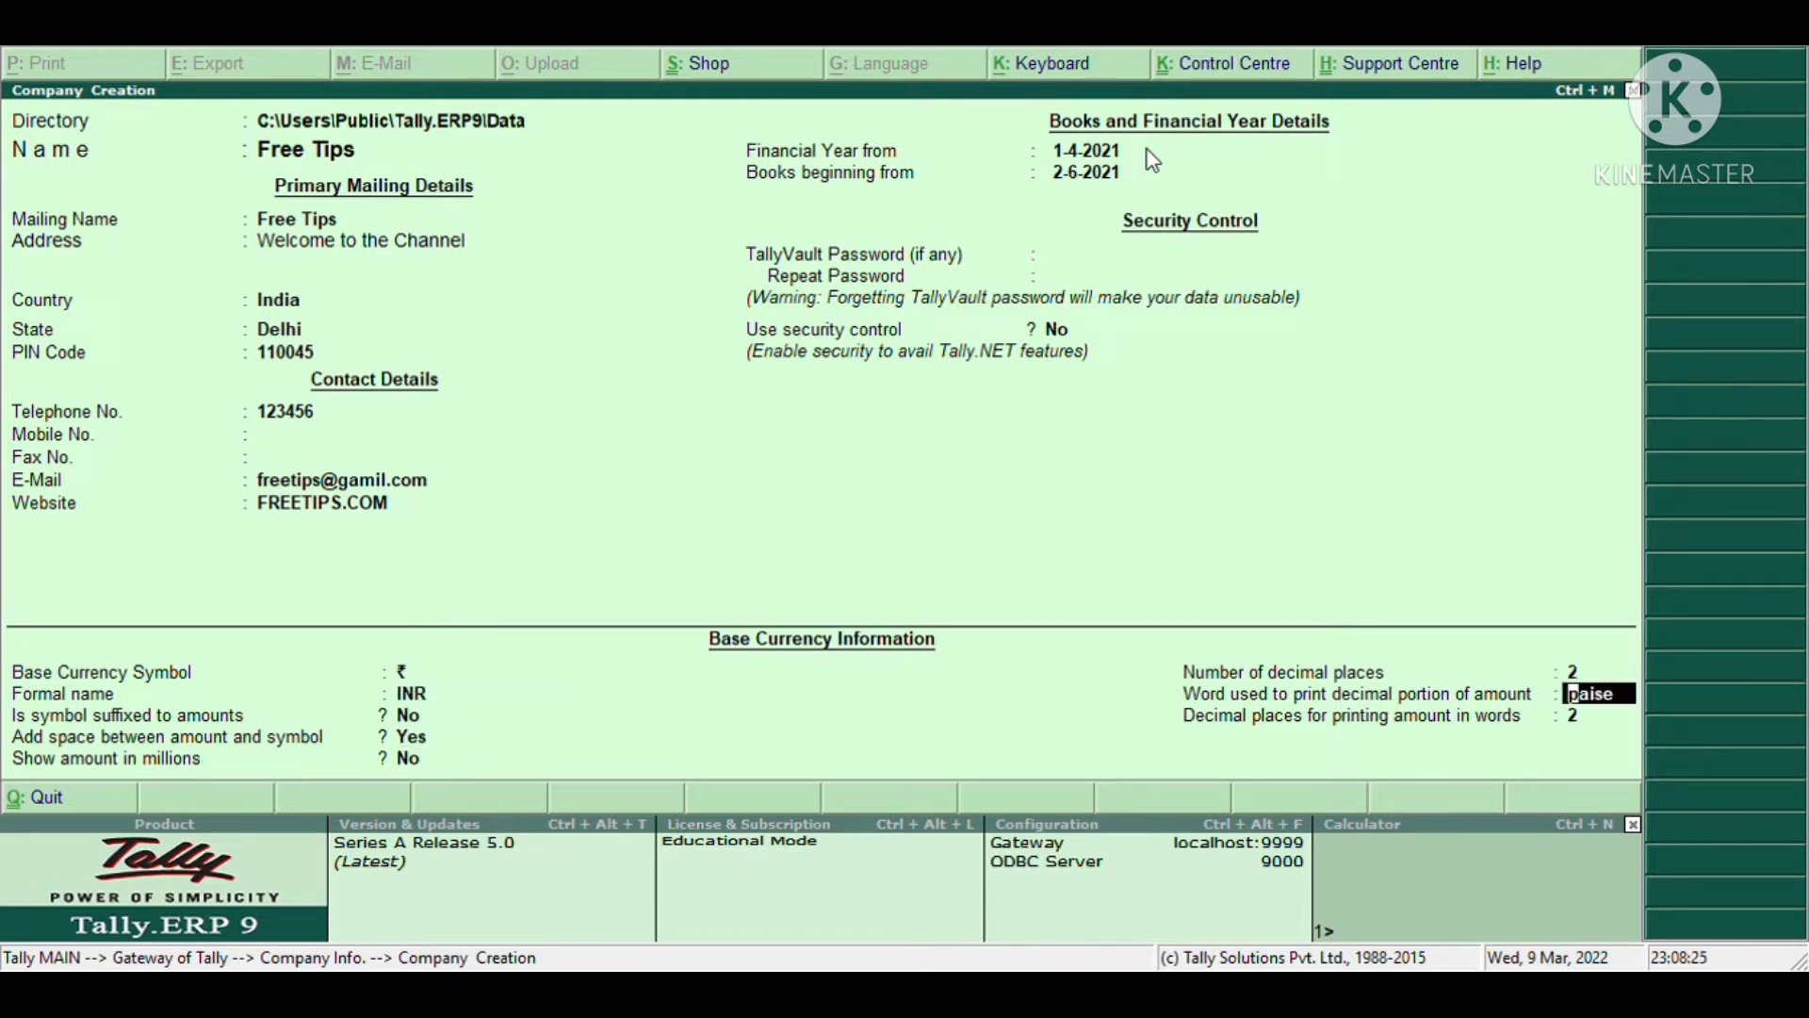
{"action": "key", "text": "Return"}
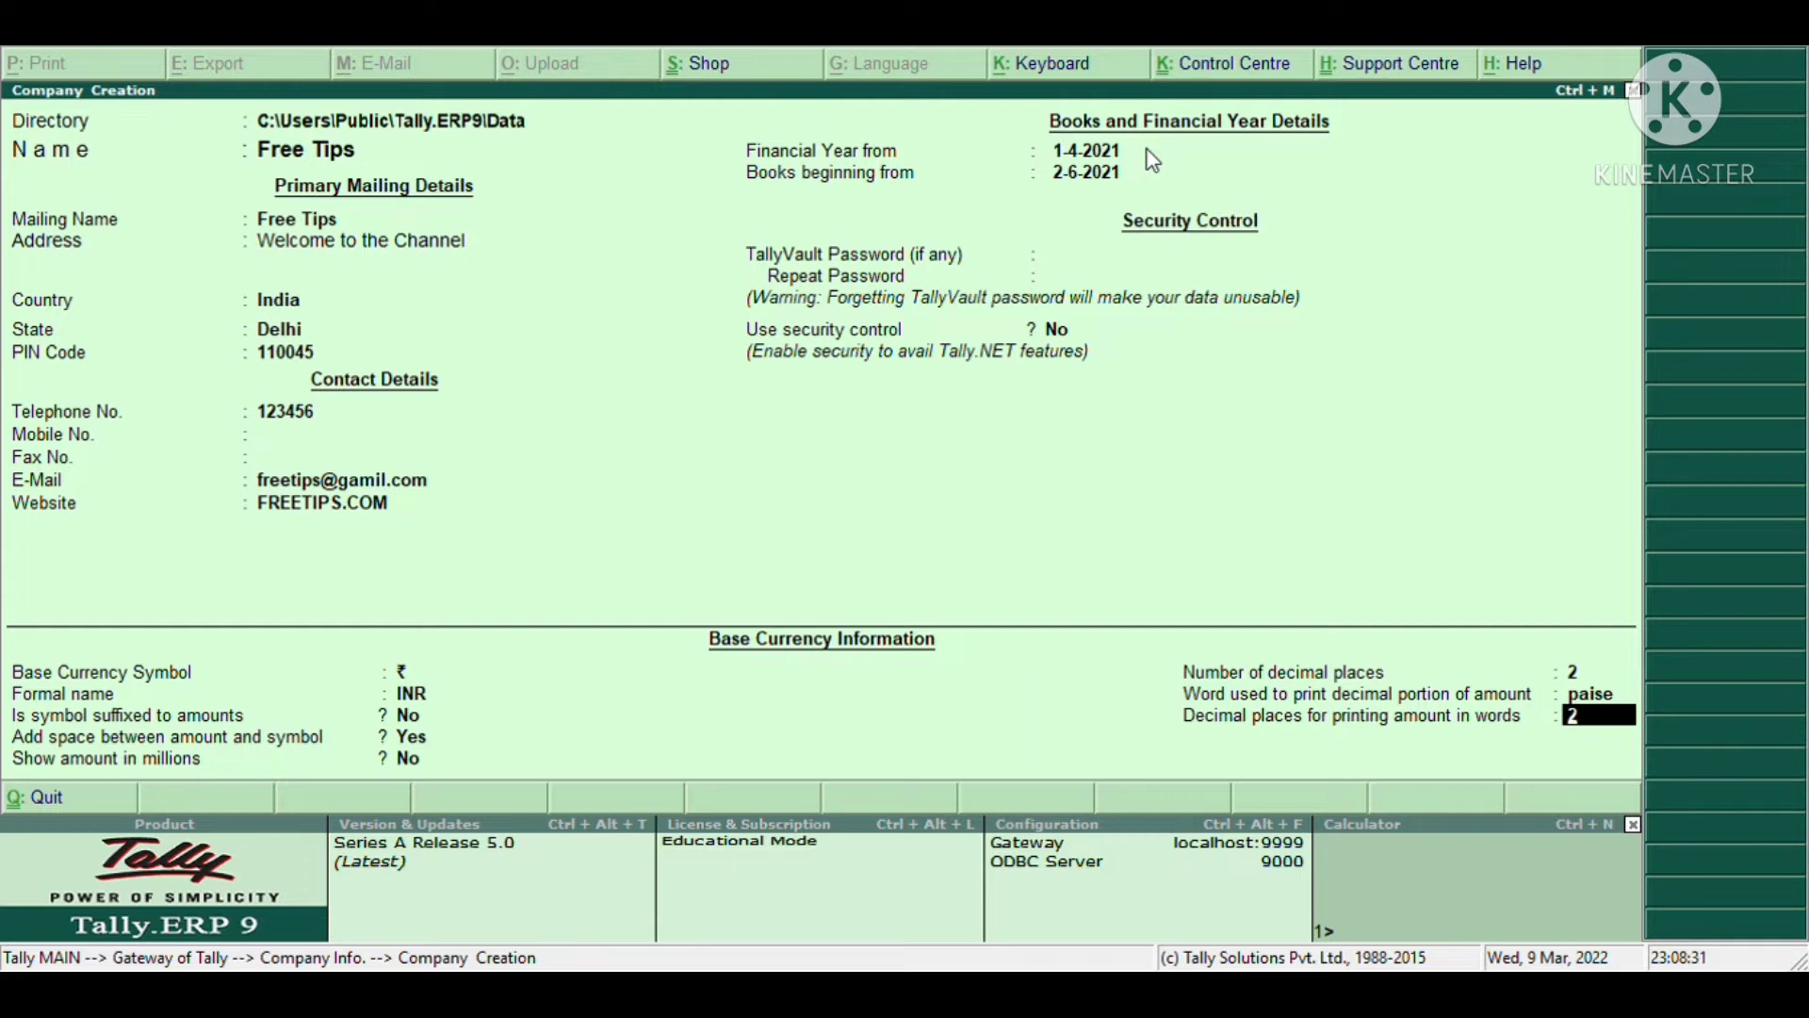
{"action": "key", "text": "ctrl+a"}
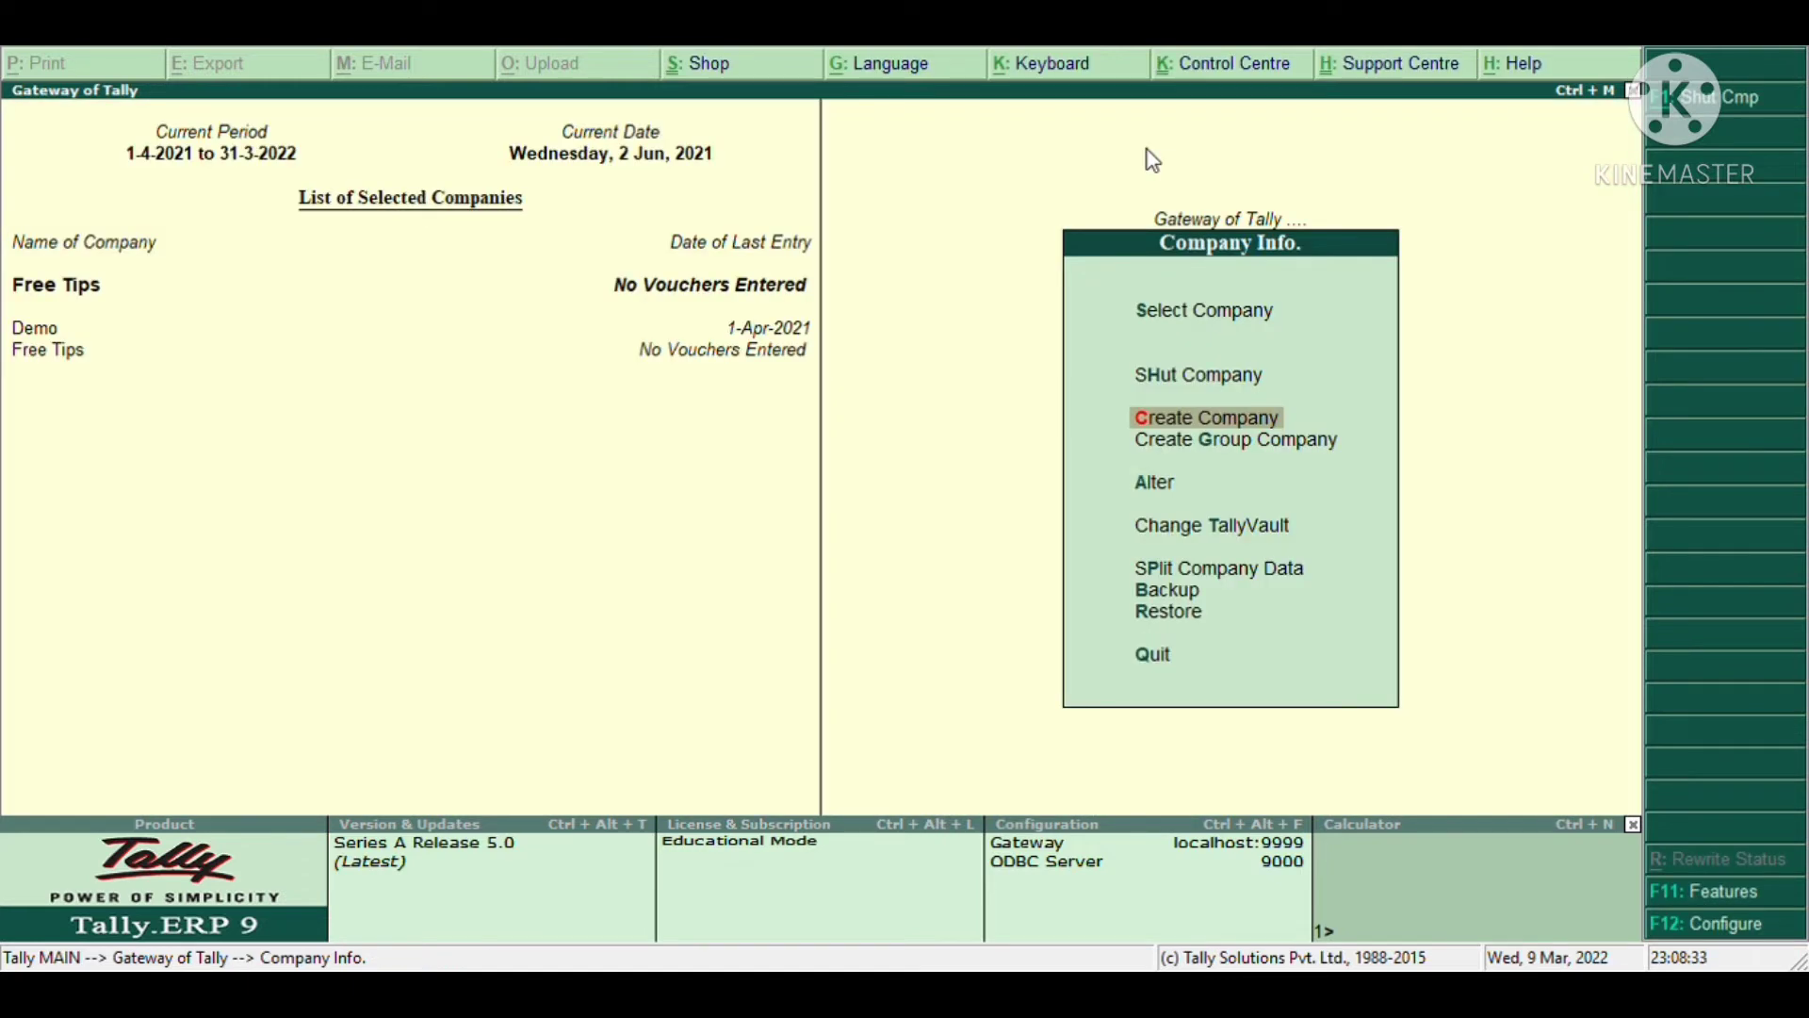
- Open the Select Company list and highlight Free Tips
{"action": "key", "text": "Up"}
{"action": "key", "text": "Up"}
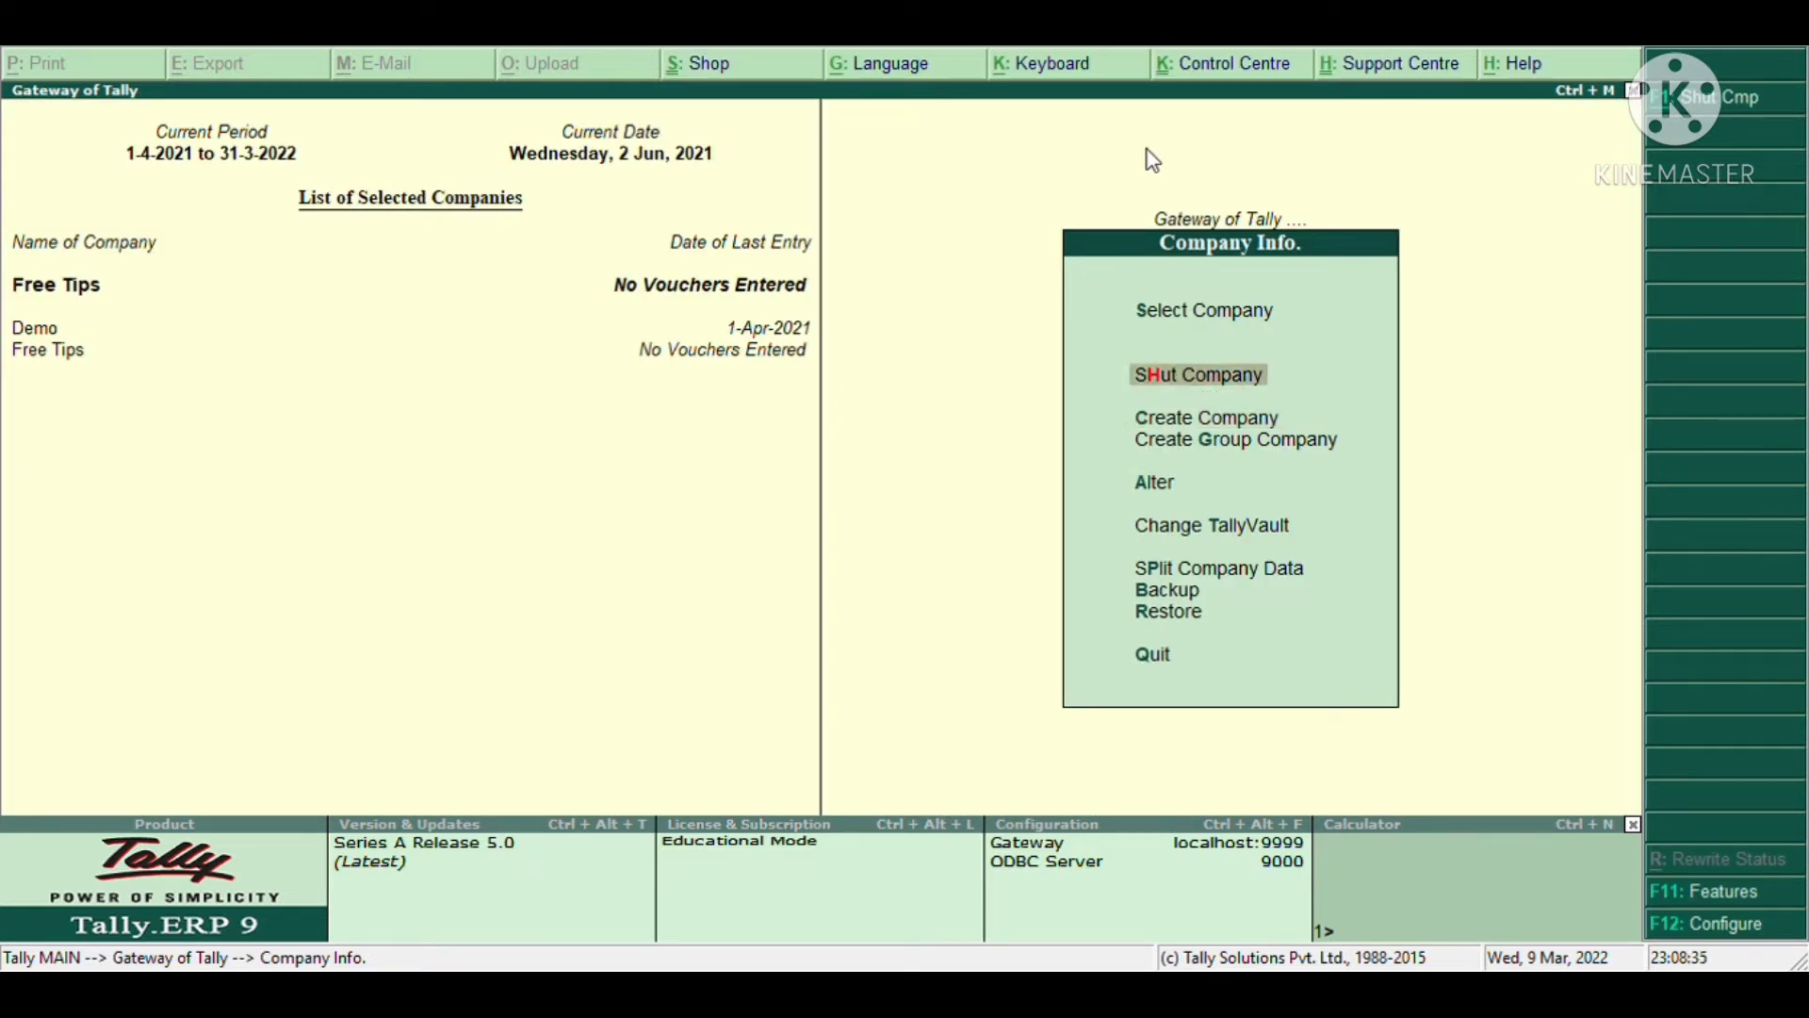
{"action": "key", "text": "Return"}
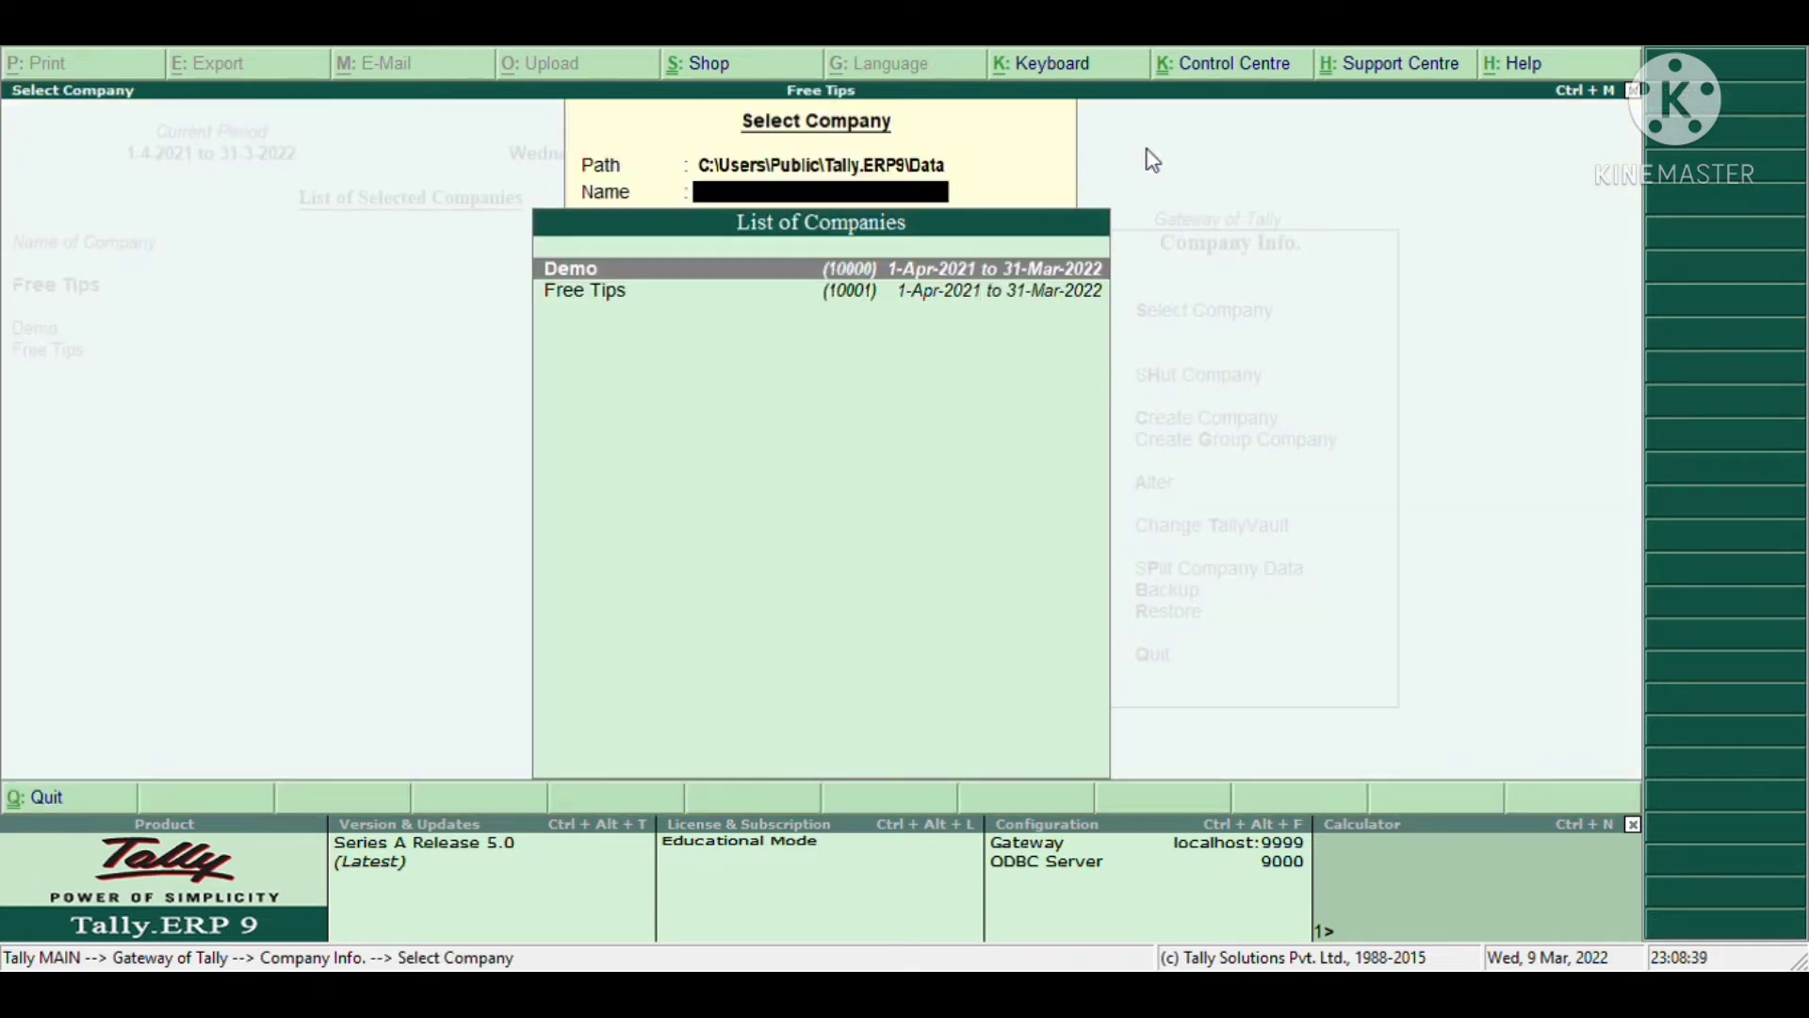
{"action": "key", "text": "Down"}
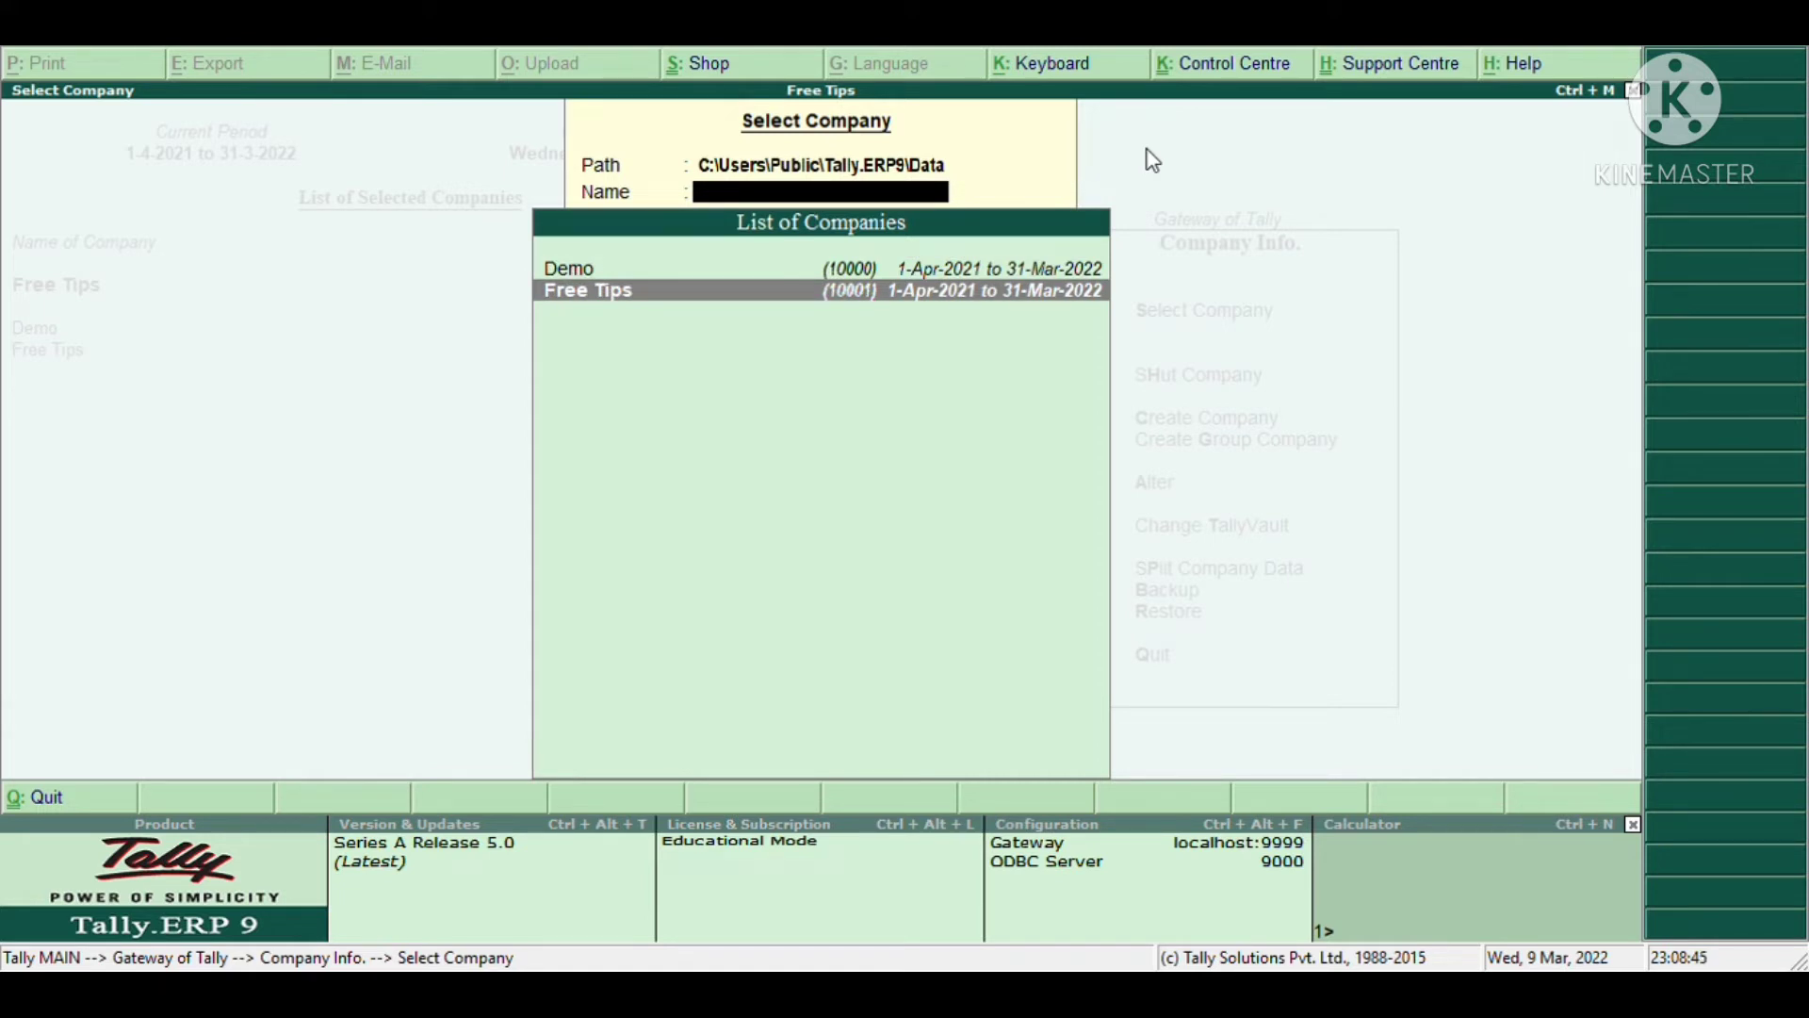
- Load Free Tips and return to the Gateway of Tally
{"action": "key", "text": "Return"}
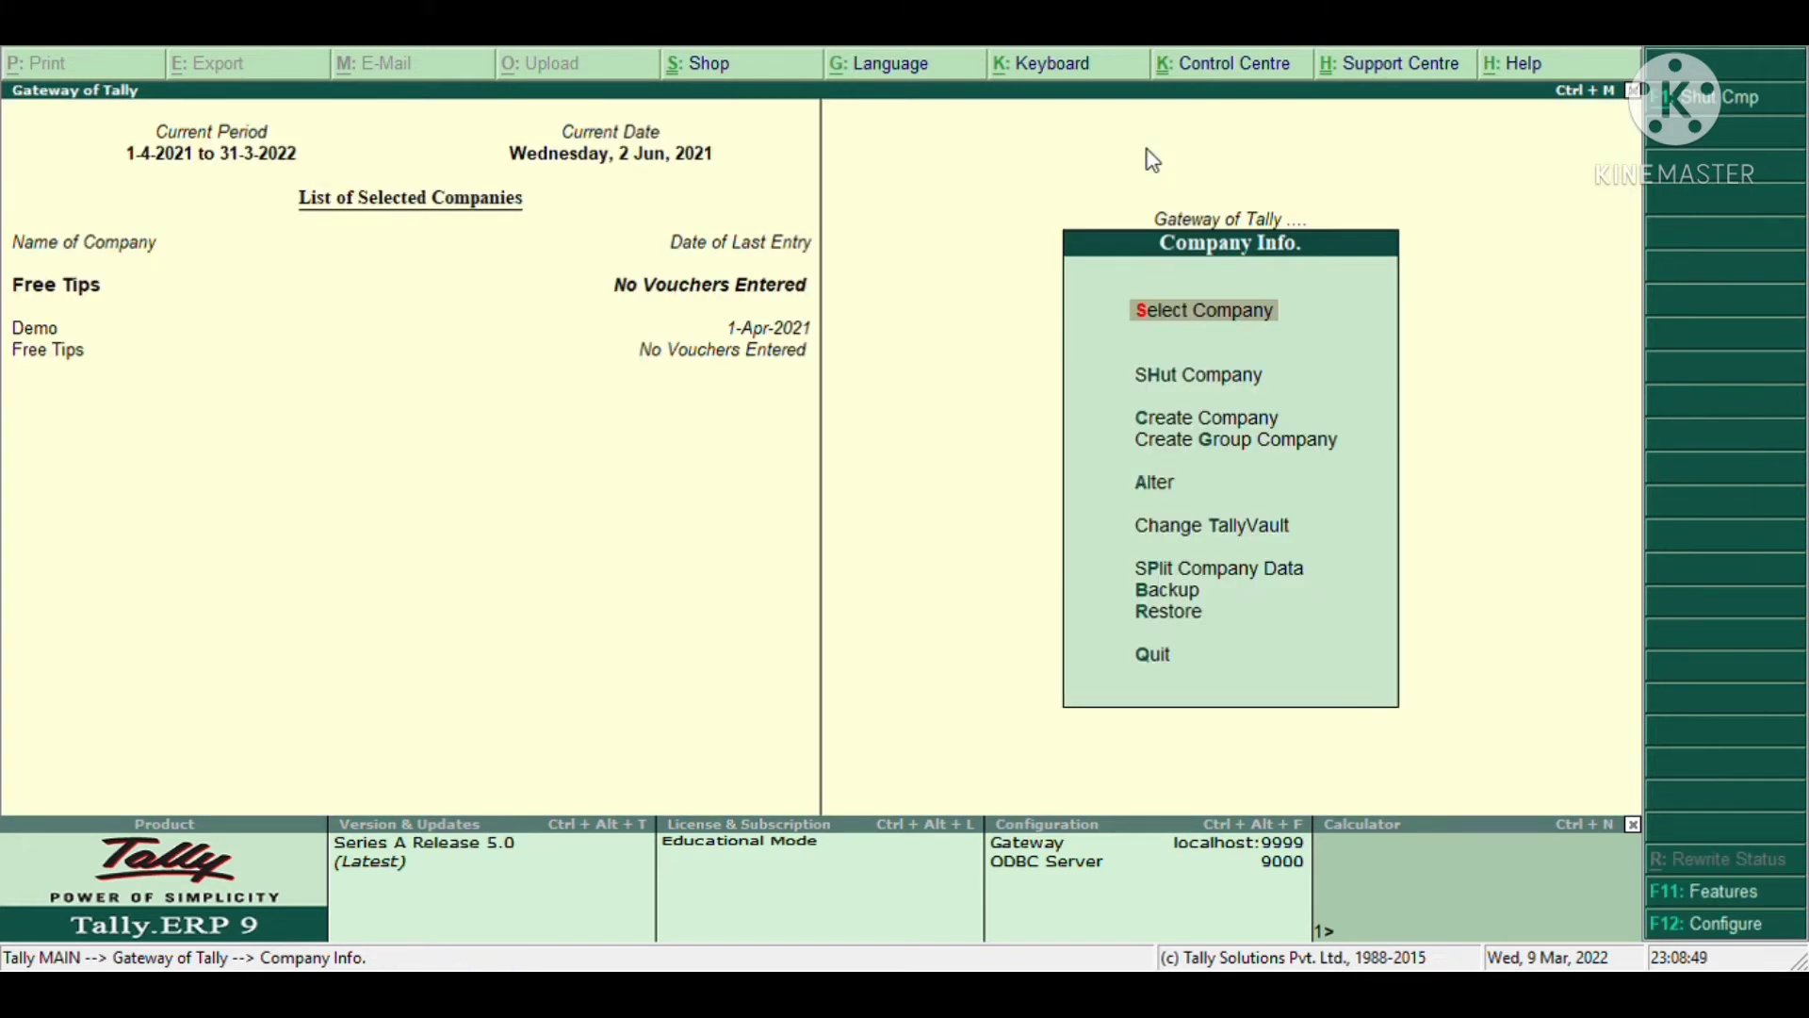
{"action": "key", "text": "Escape"}
{"action": "key", "text": "Escape"}
{"action": "key", "text": "Escape"}
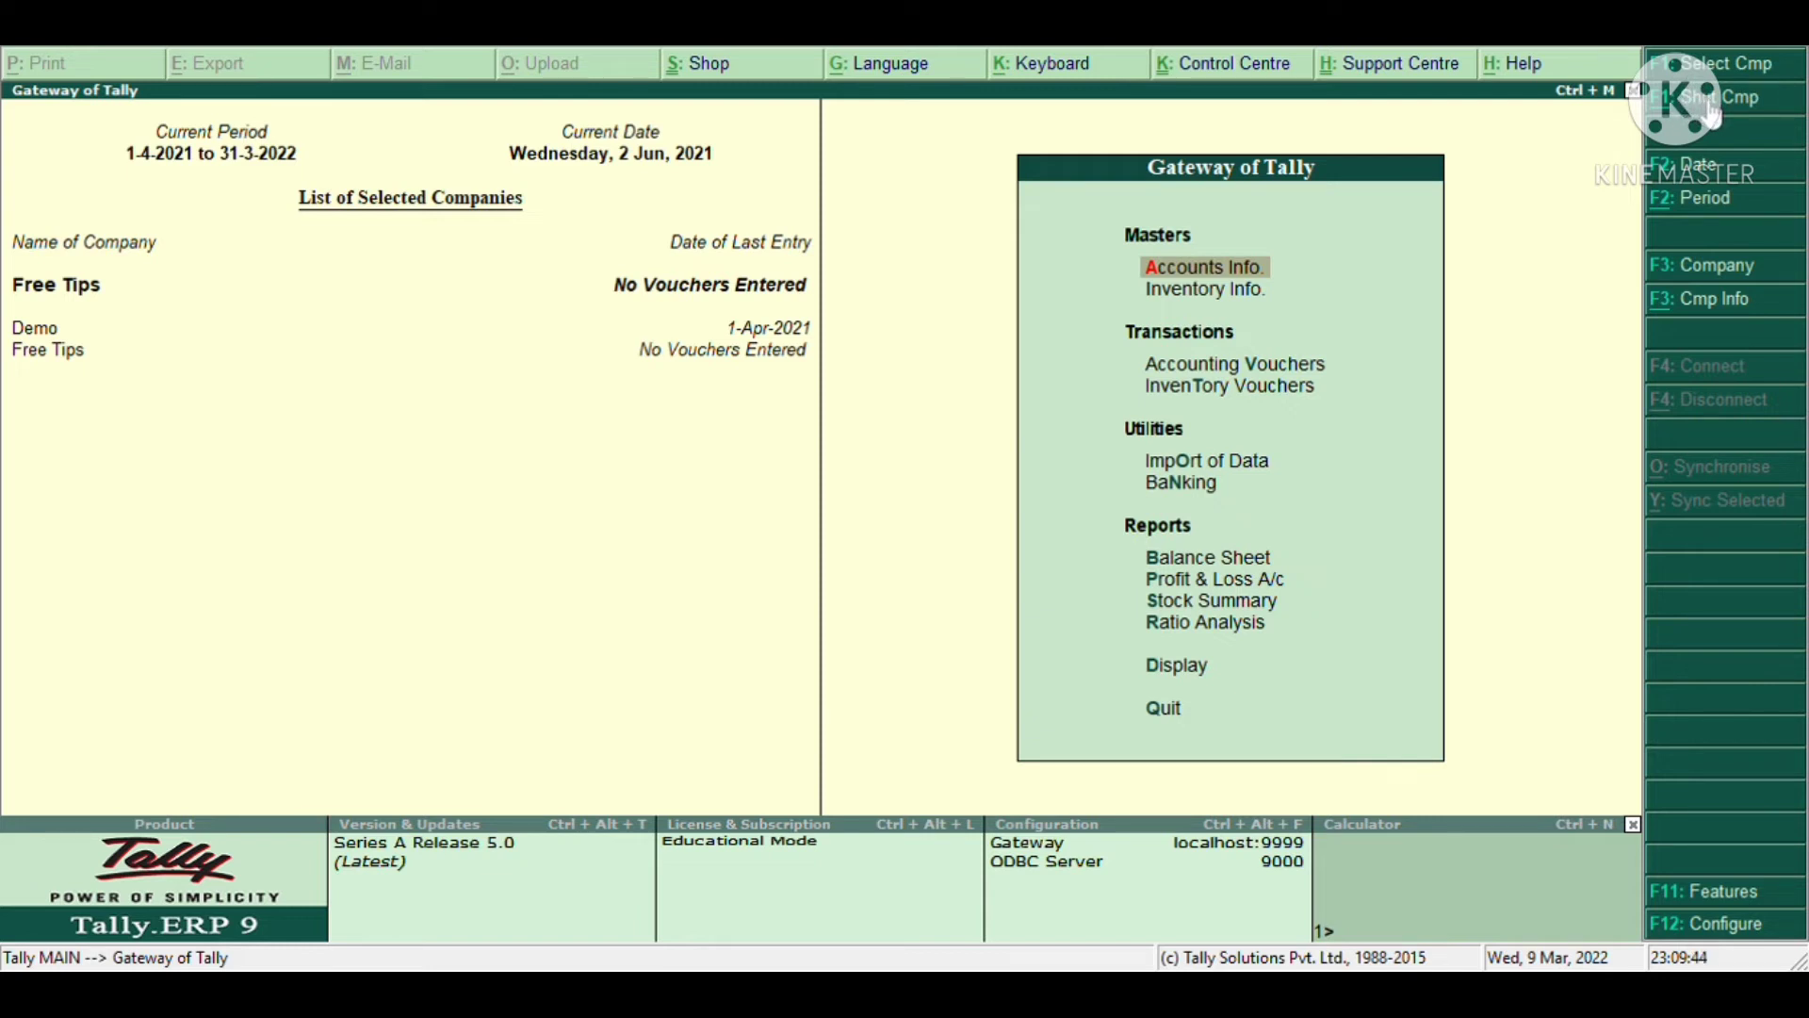
- Shut the Demo company from the Shut Company list
{"action": "key", "text": "alt+F2"}
{"action": "key", "text": "Escape"}
{"action": "left_click", "coordinate": [1706, 111]}
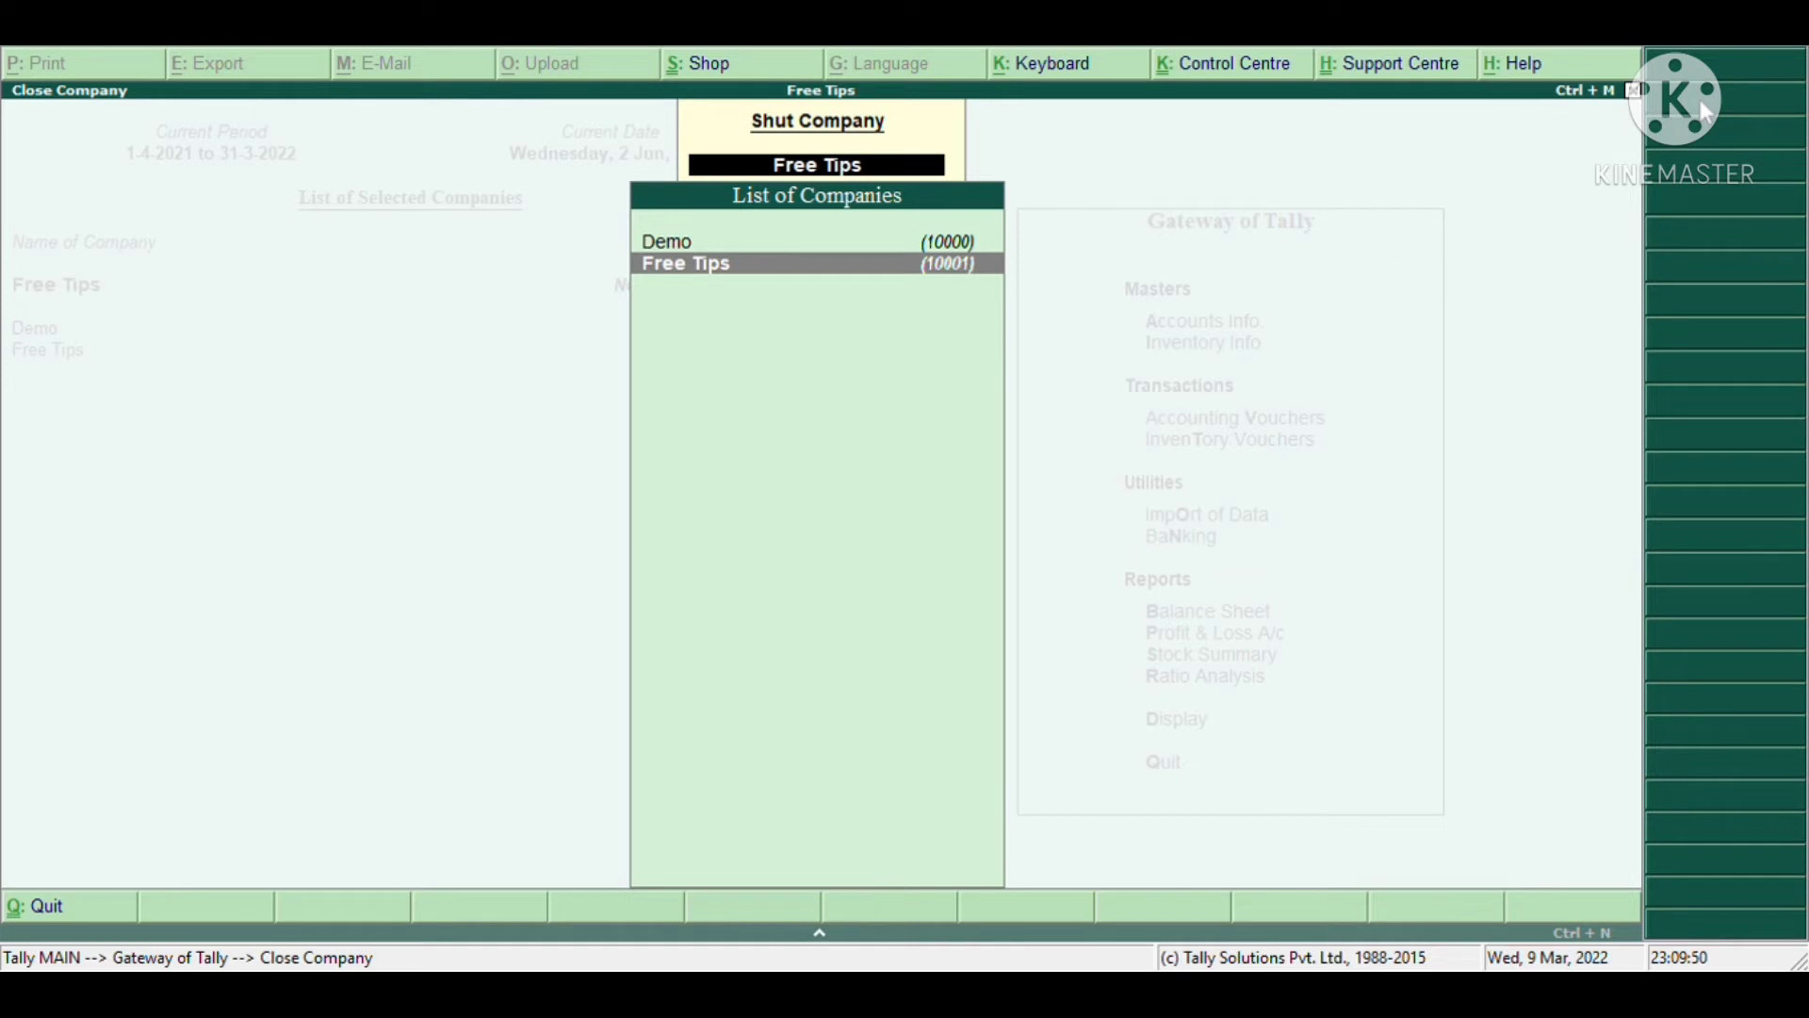
{"action": "key", "text": "Up"}
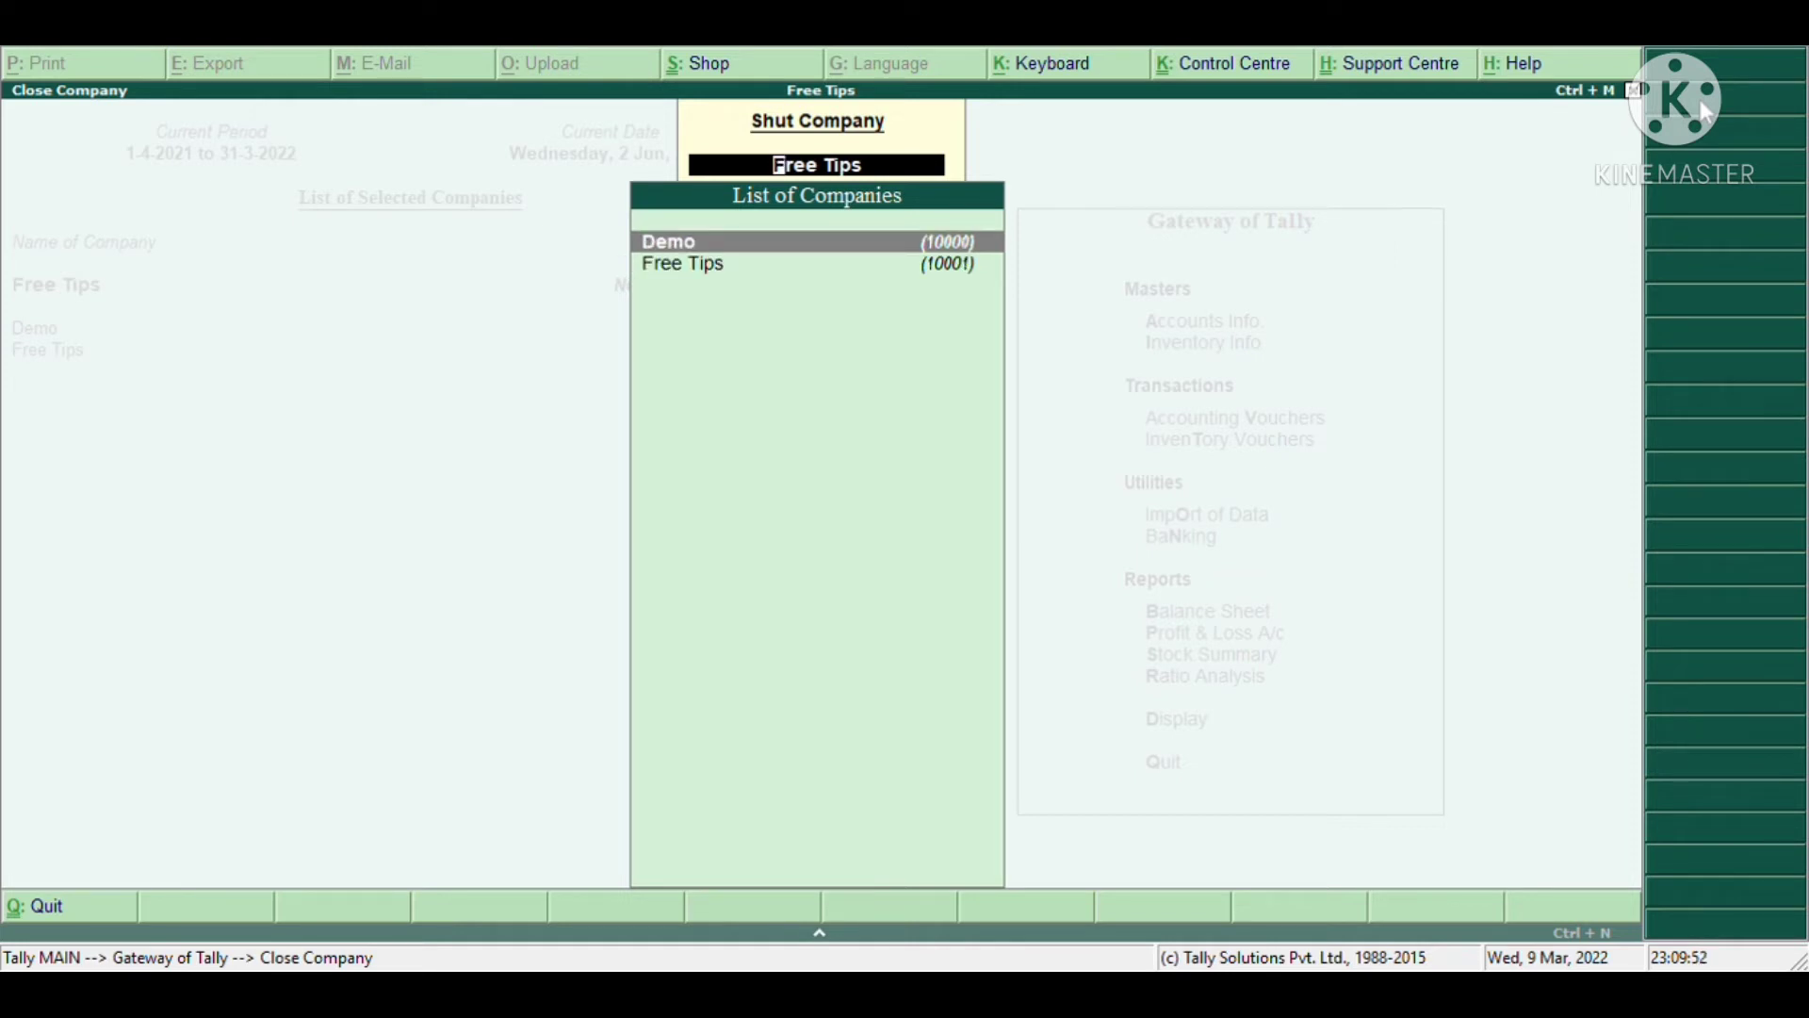
{"action": "key", "text": "Return"}
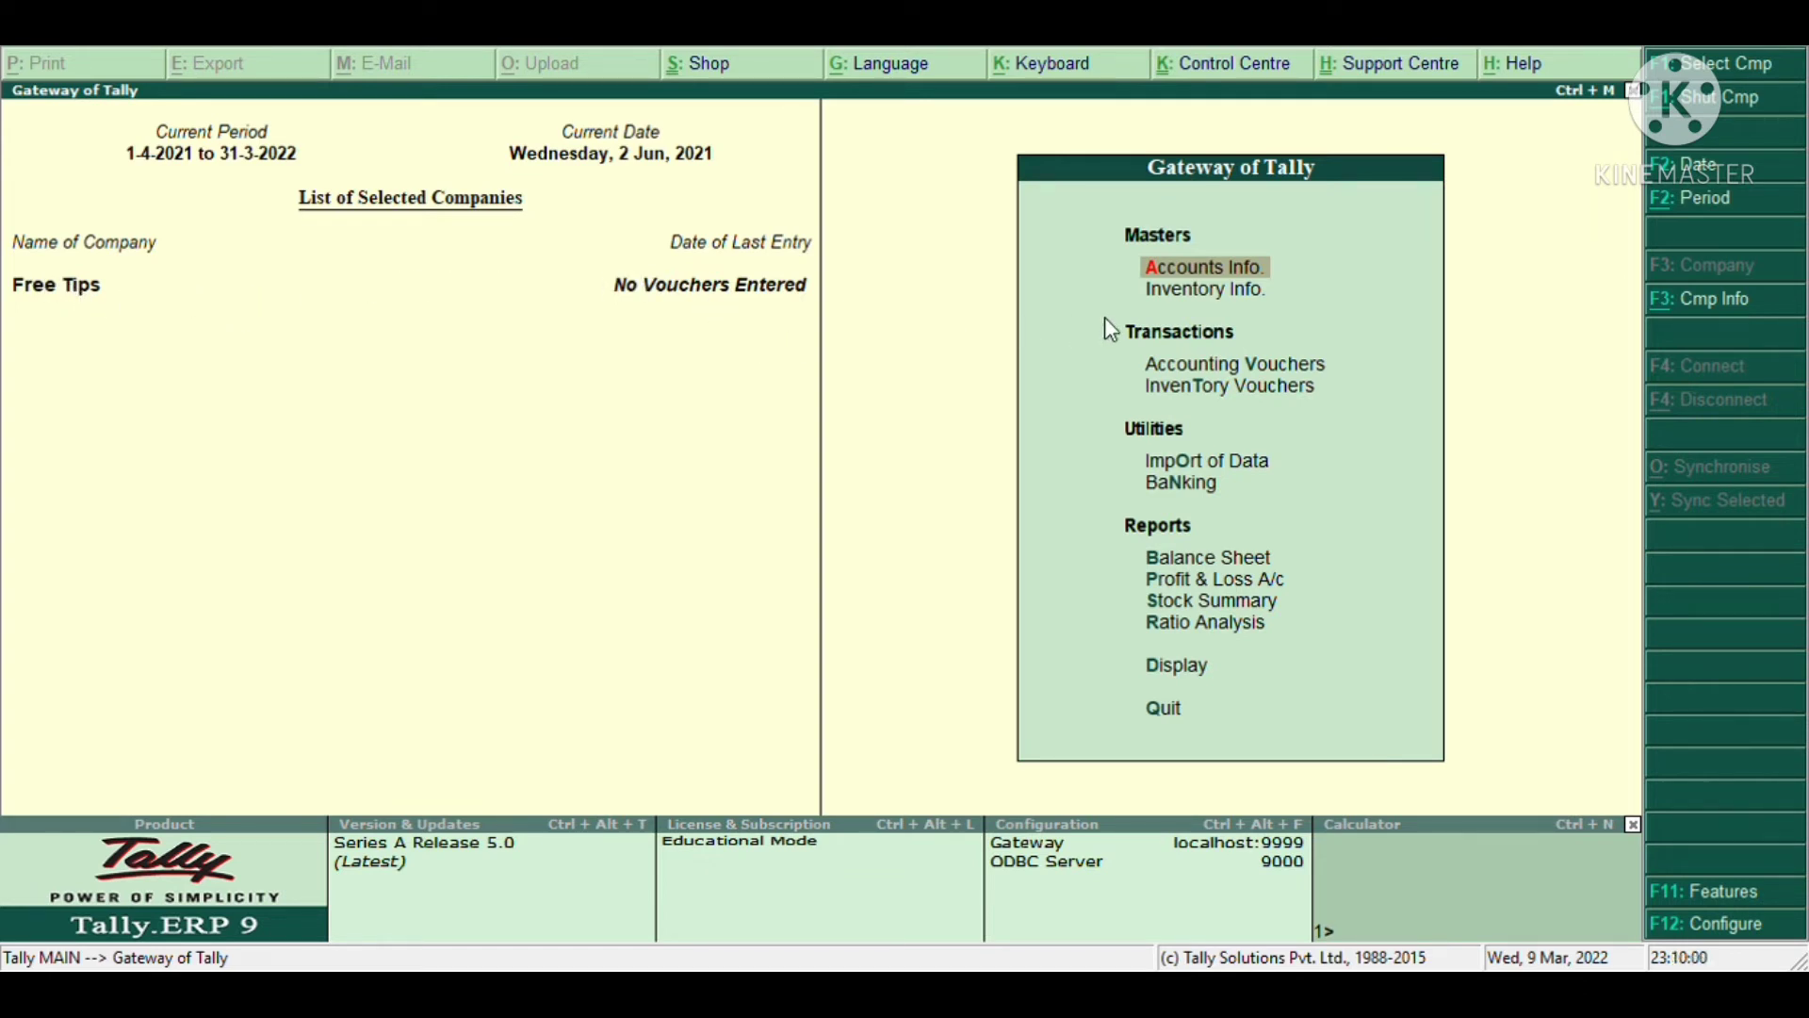
- Look into the Accounts Info masters at the Ledgers option, then leave
{"action": "left_click", "coordinate": [1260, 271]}
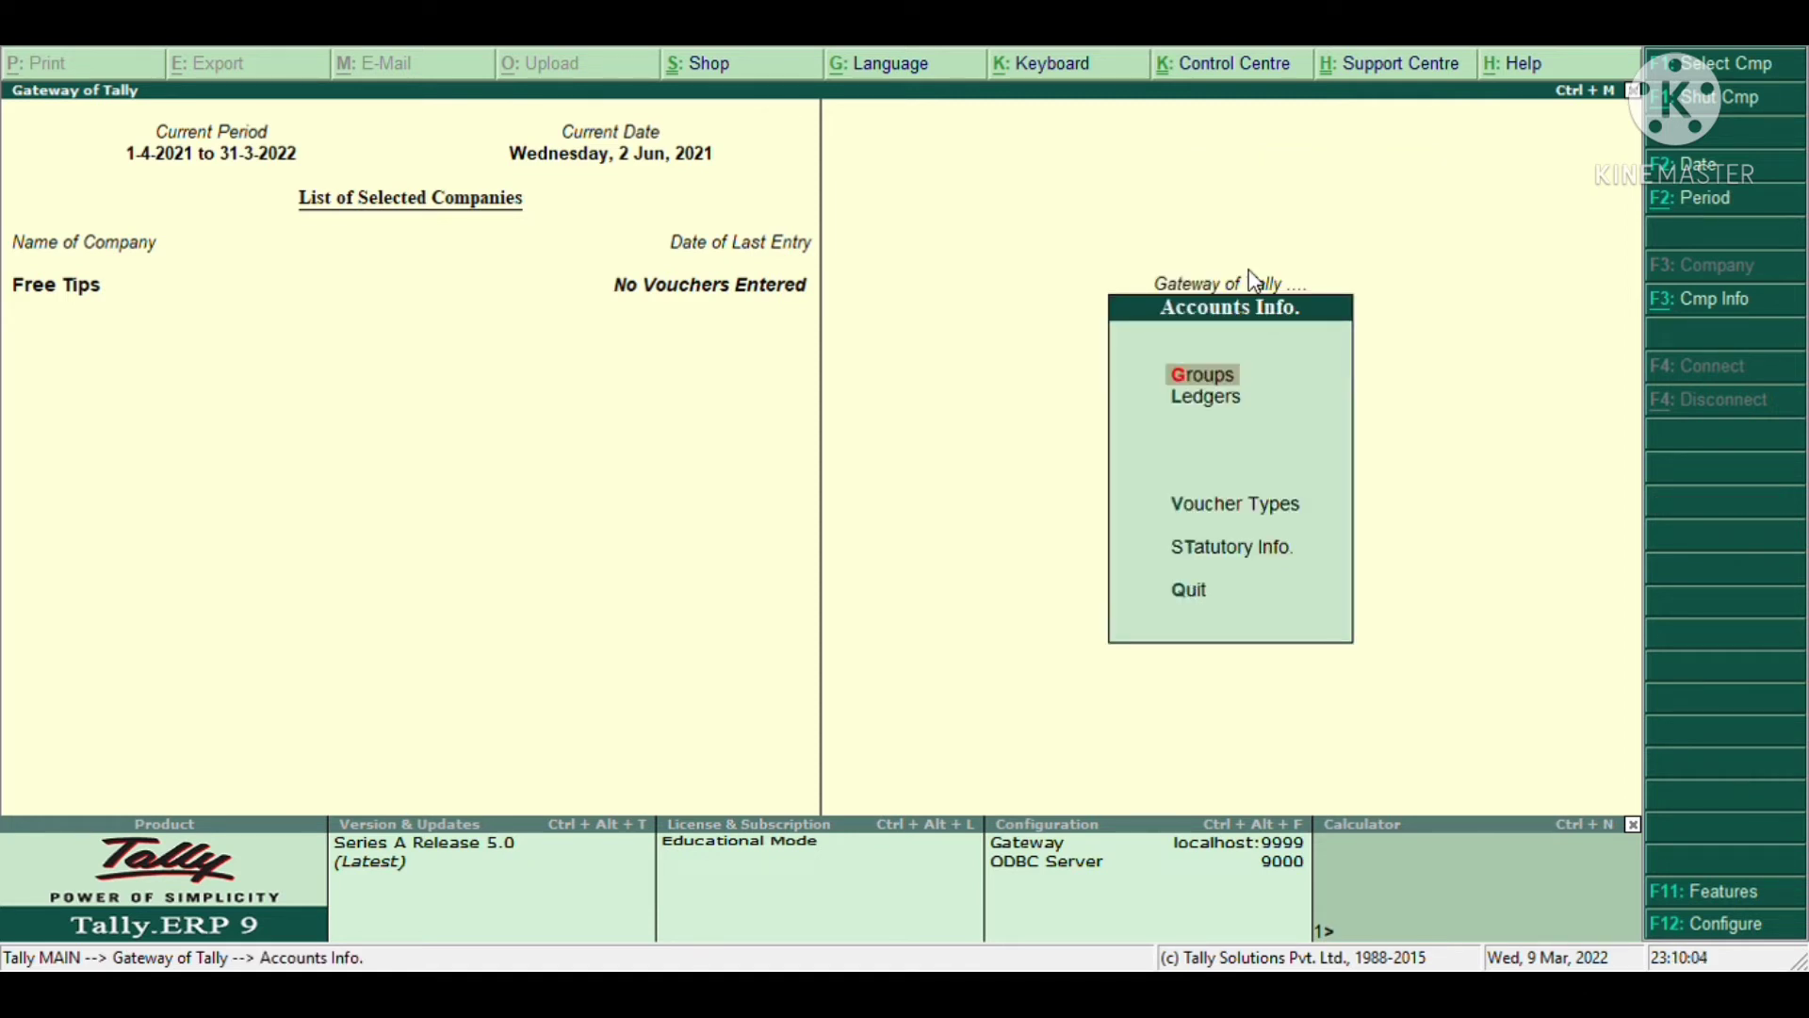
{"action": "key", "text": "Down"}
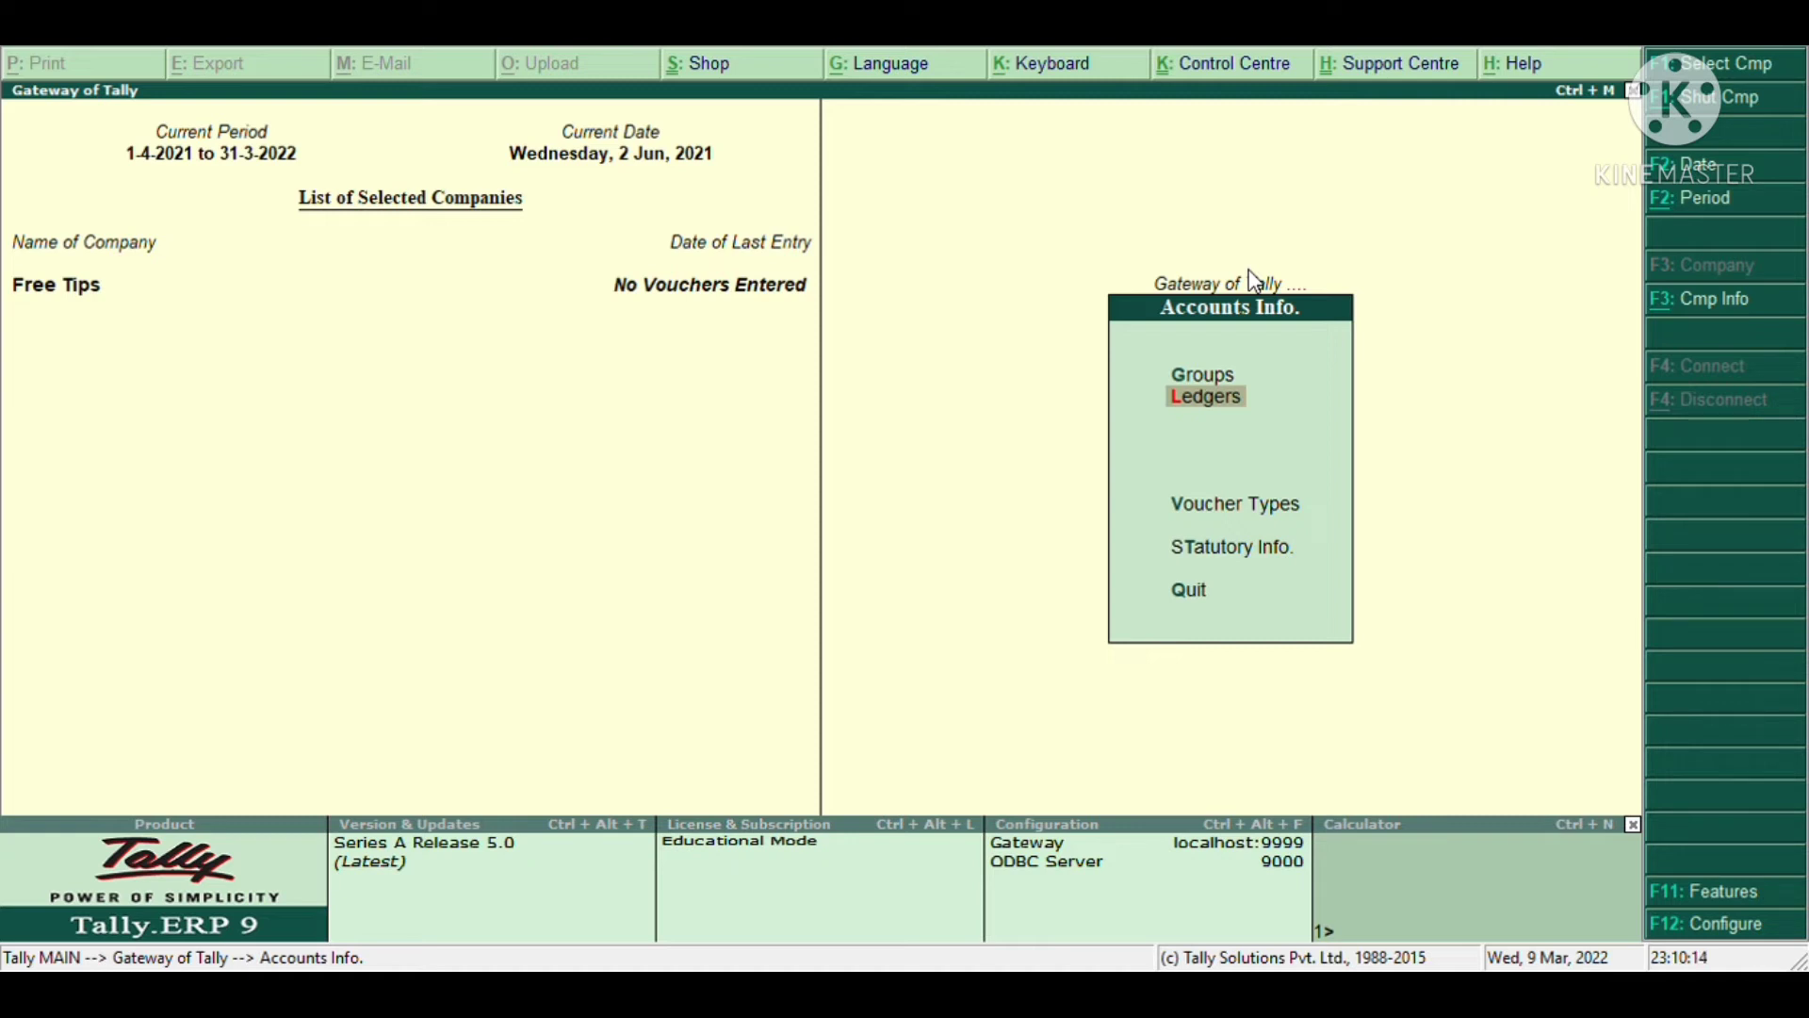
{"action": "key", "text": "Escape"}
- Browse the Inventory Info masters (Stock Items, Units of Measure, Godowns) and return to the Gateway
{"action": "key", "text": "Down"}
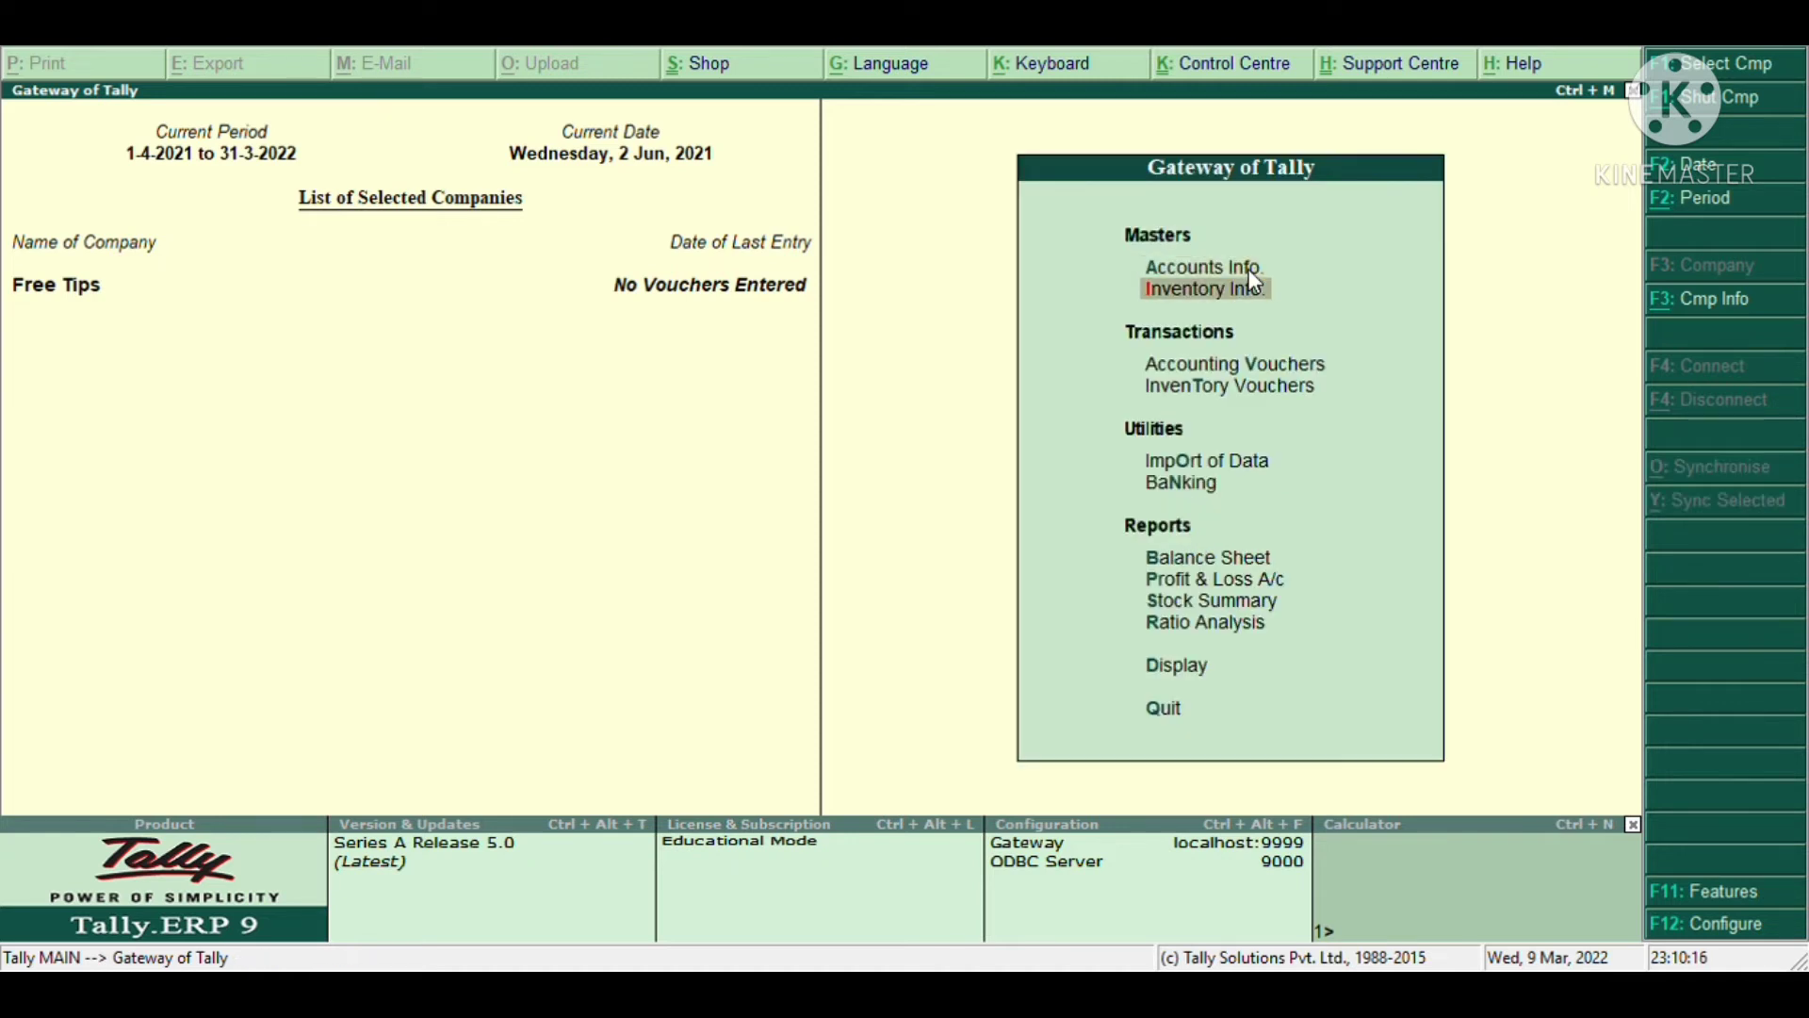
{"action": "key", "text": "Return"}
{"action": "key", "text": "Down"}
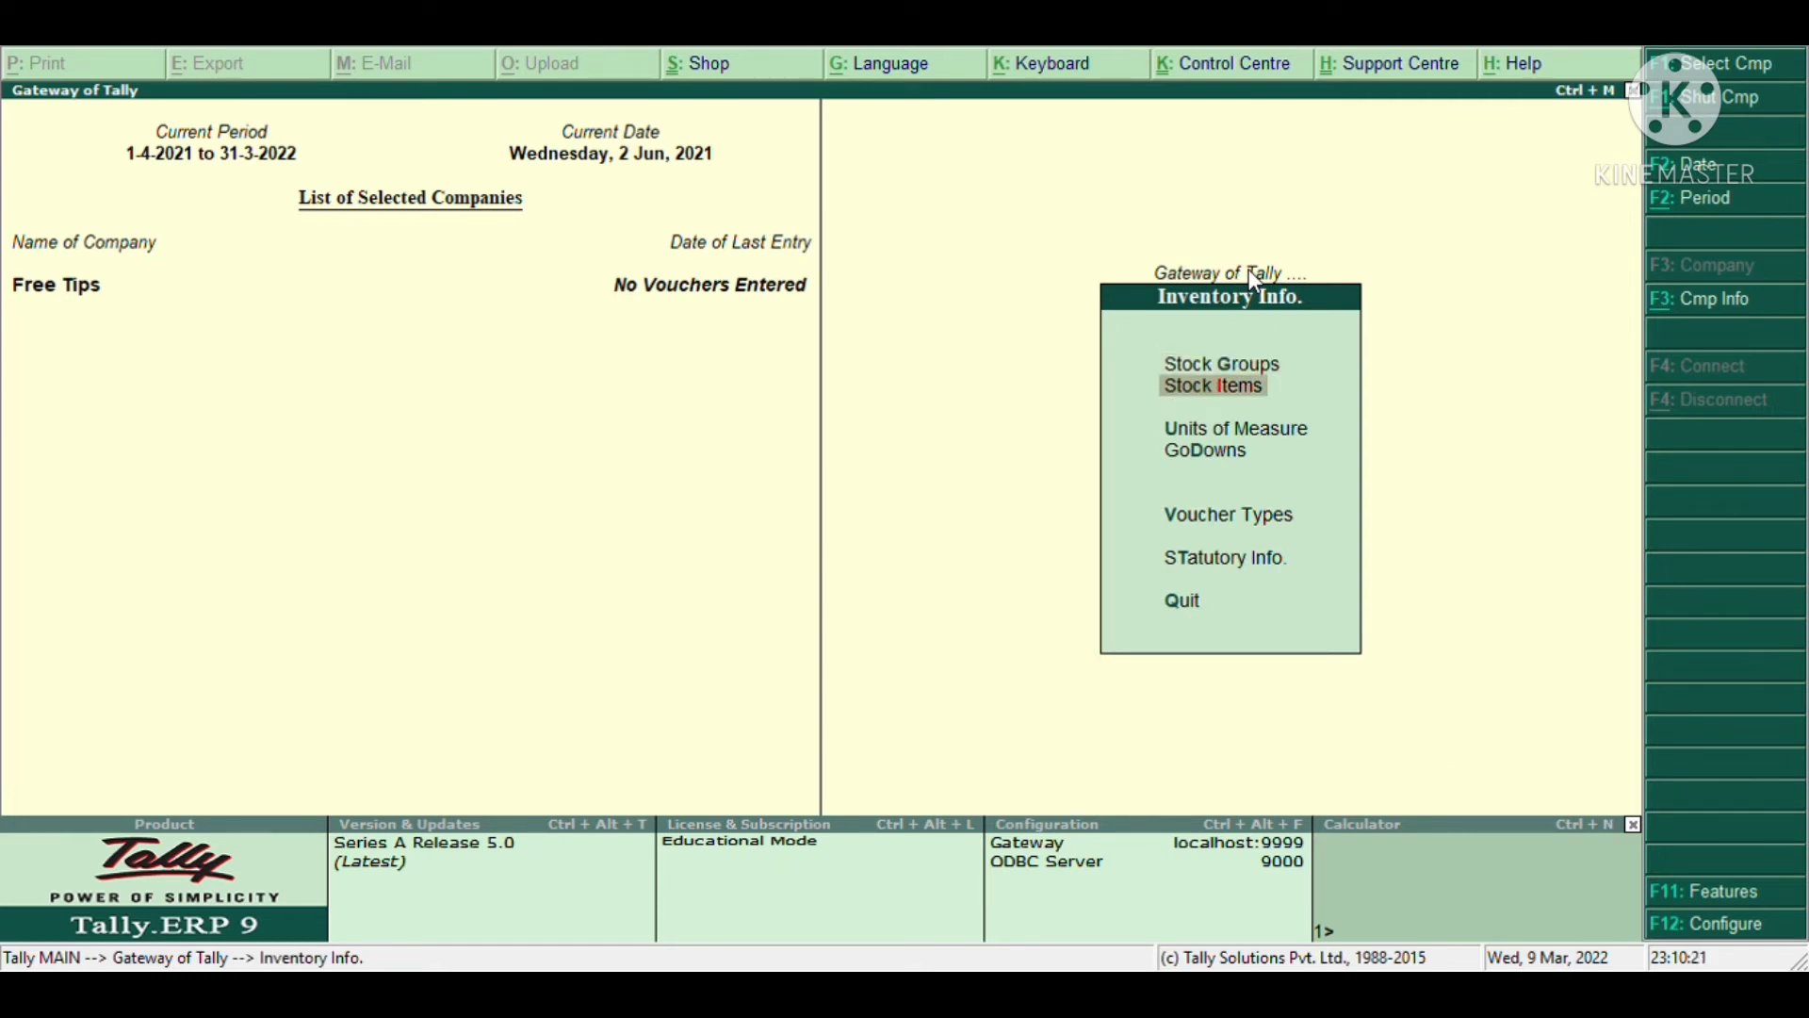
{"action": "key", "text": "Down"}
{"action": "key", "text": "Up"}
{"action": "key", "text": "Down"}
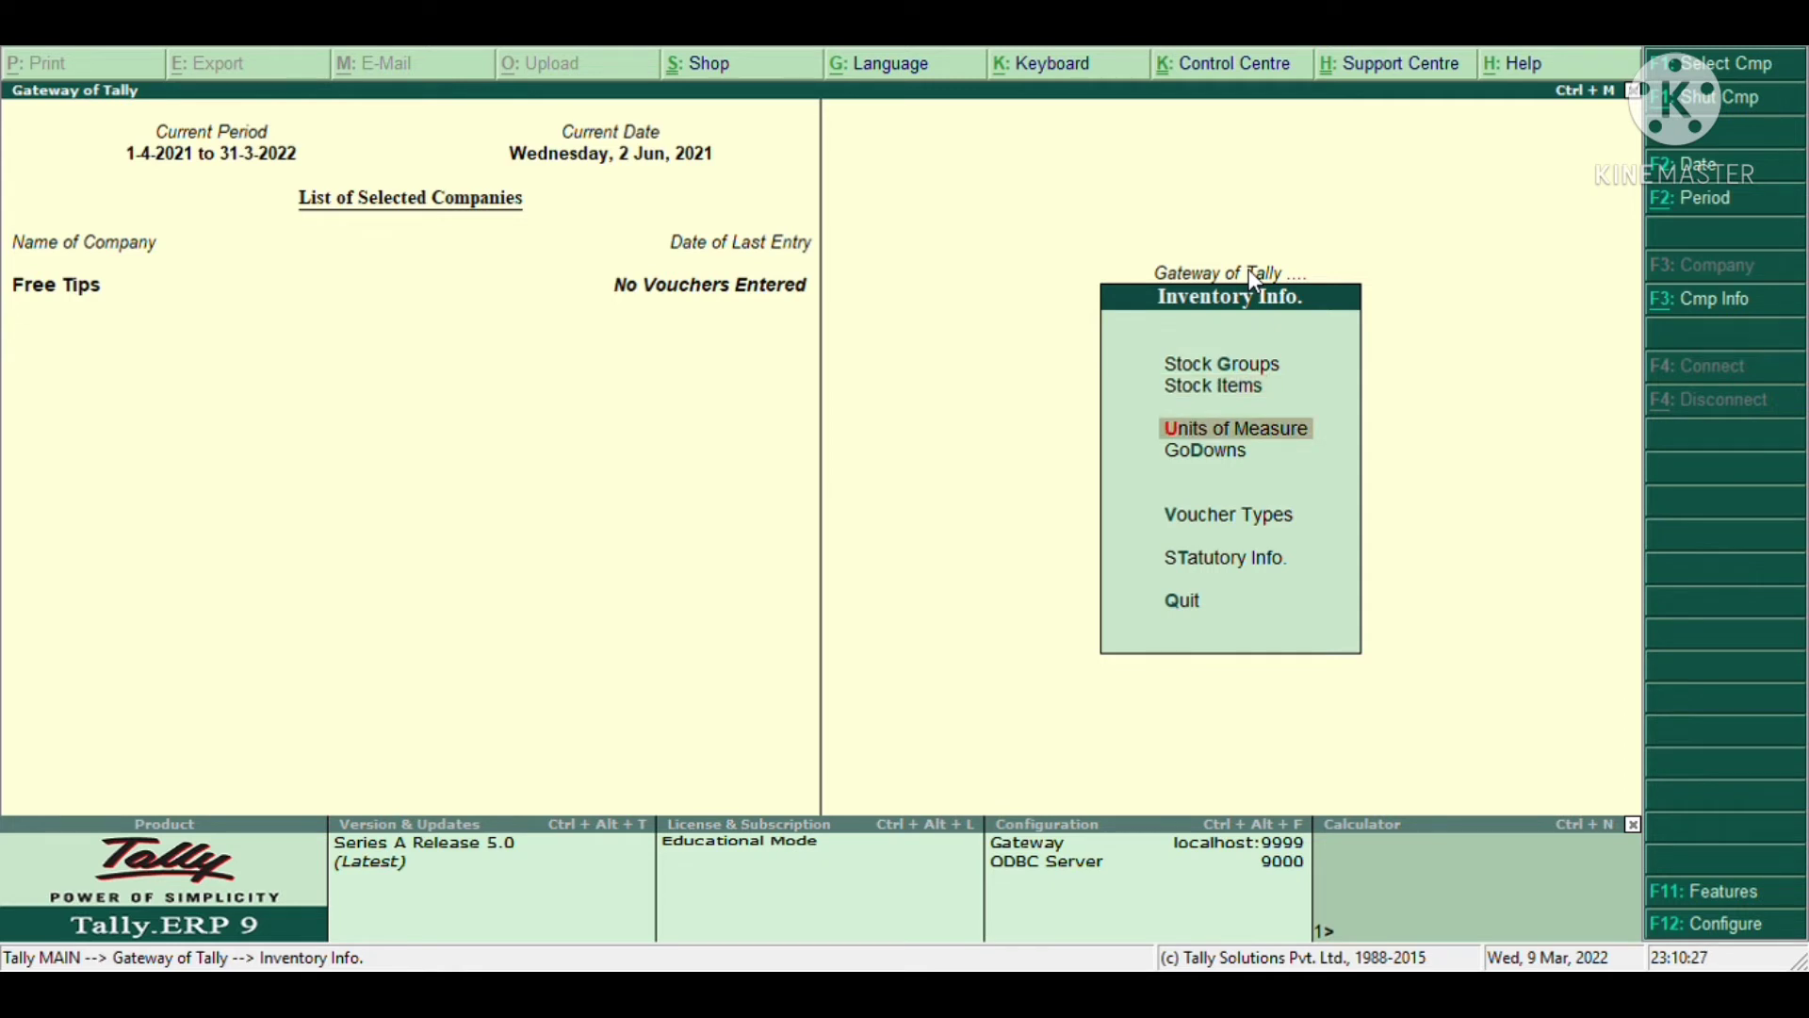
{"action": "key", "text": "Down"}
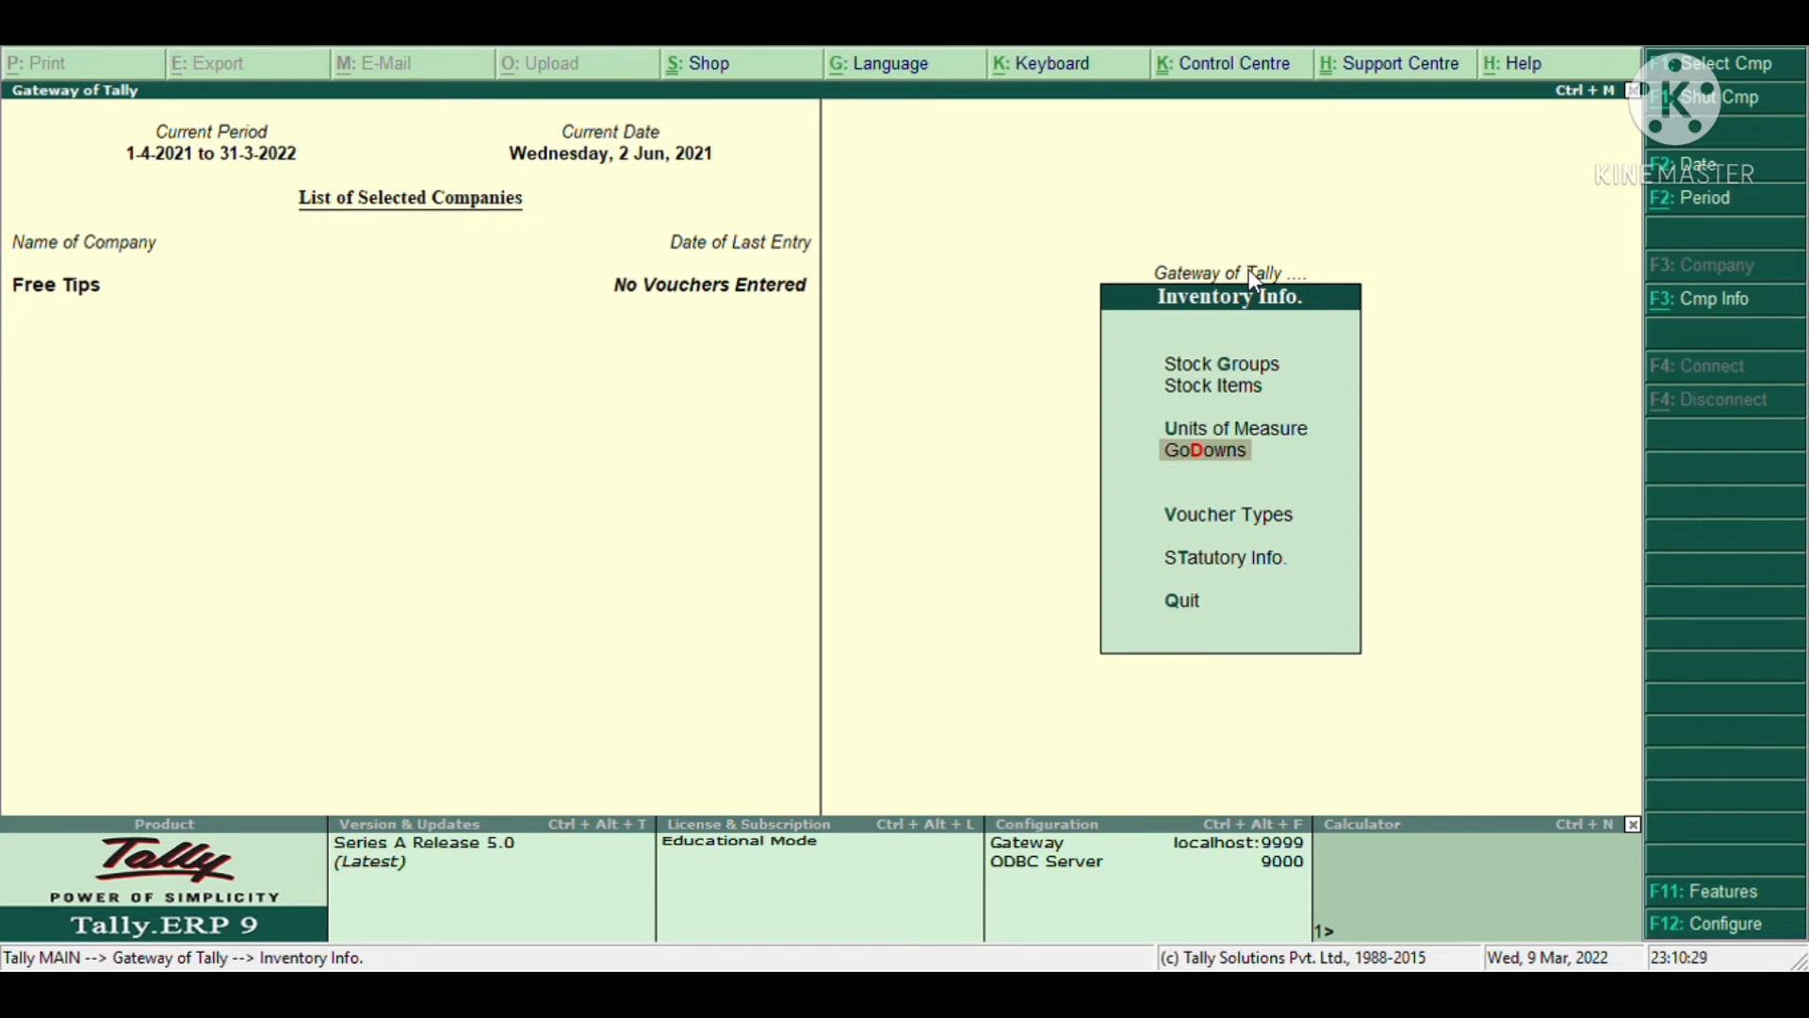
{"action": "key", "text": "Up"}
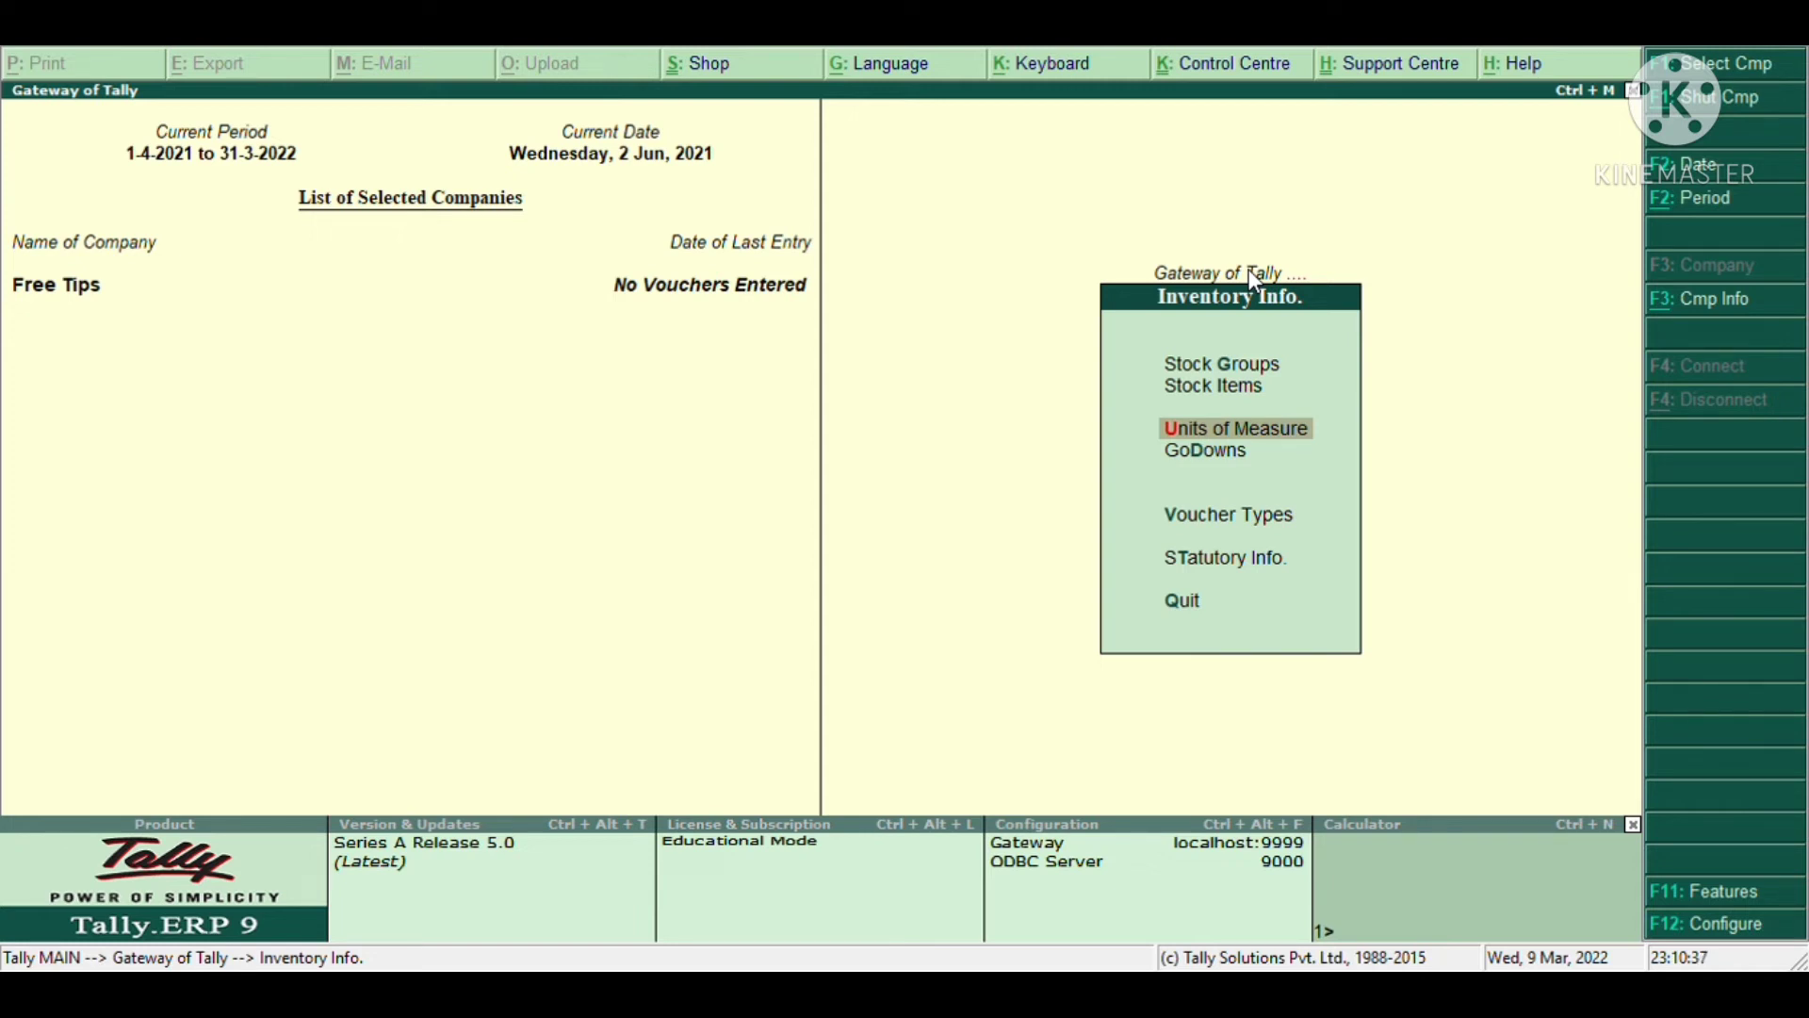
{"action": "key", "text": "Escape"}
{"action": "key", "text": "Down"}
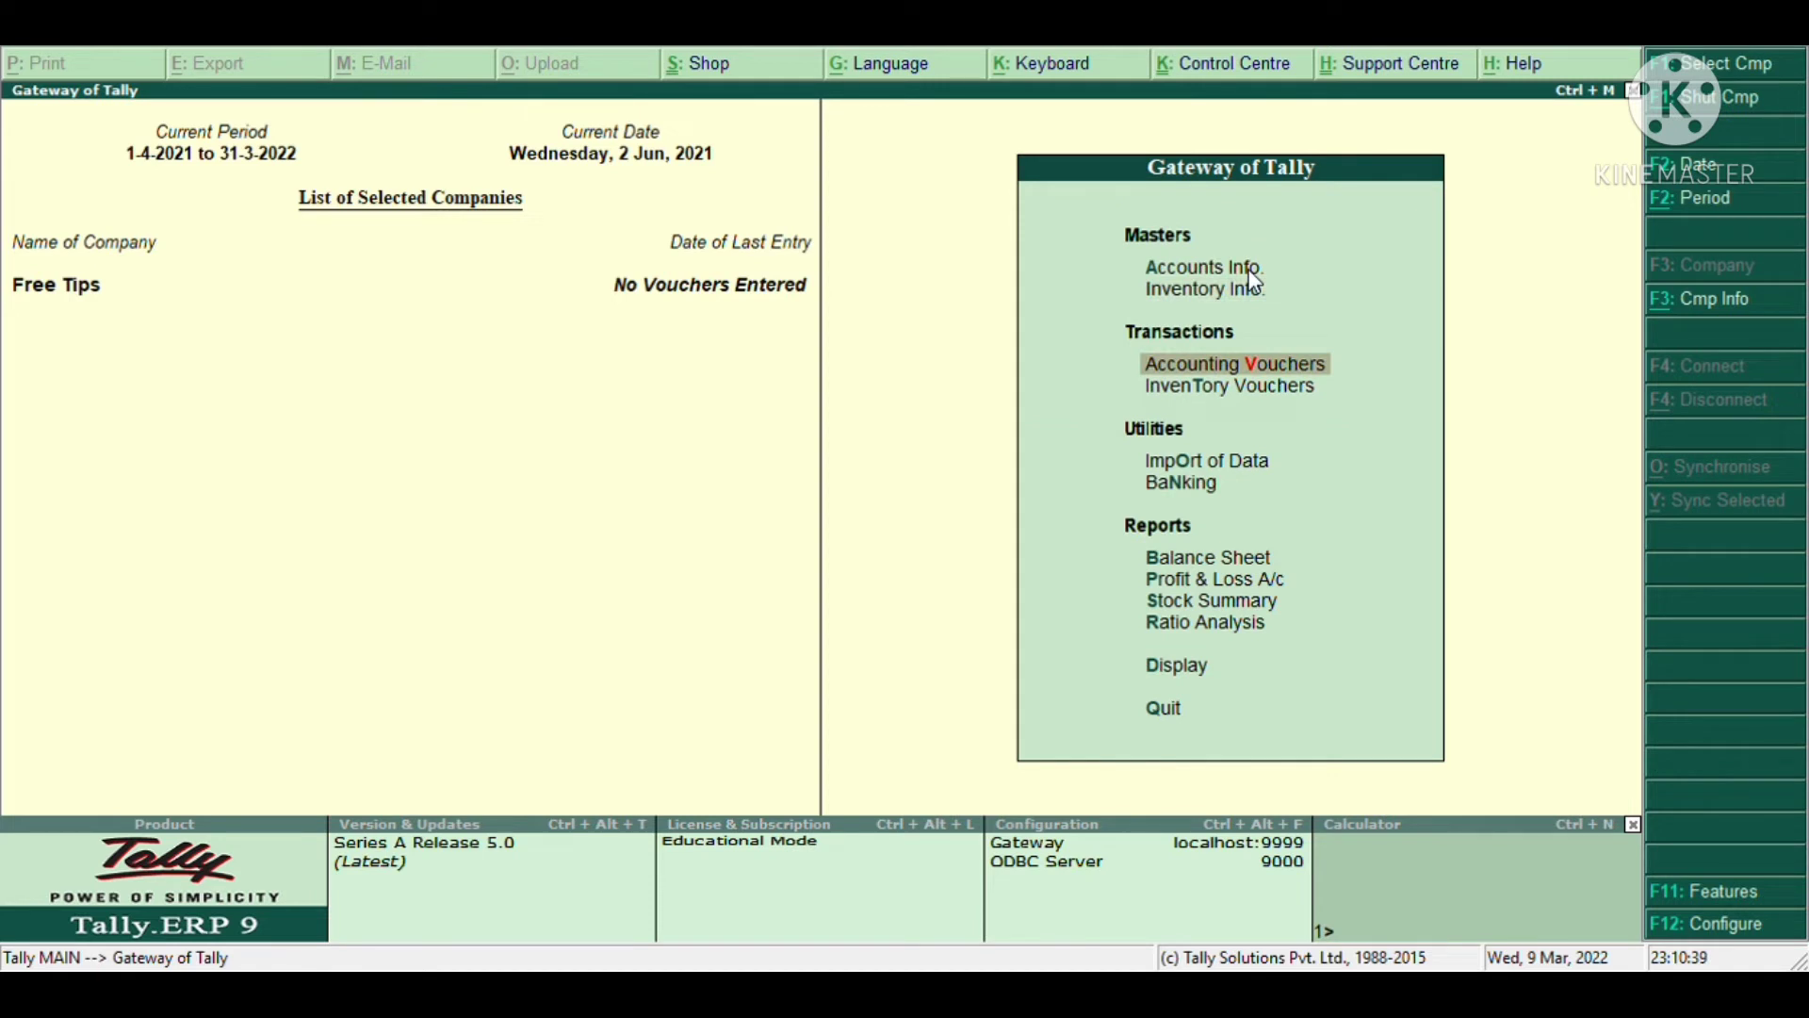
- Start a Payment voucher for Free Tips and bring up its Accounting Features settings
{"action": "key", "text": "Return"}
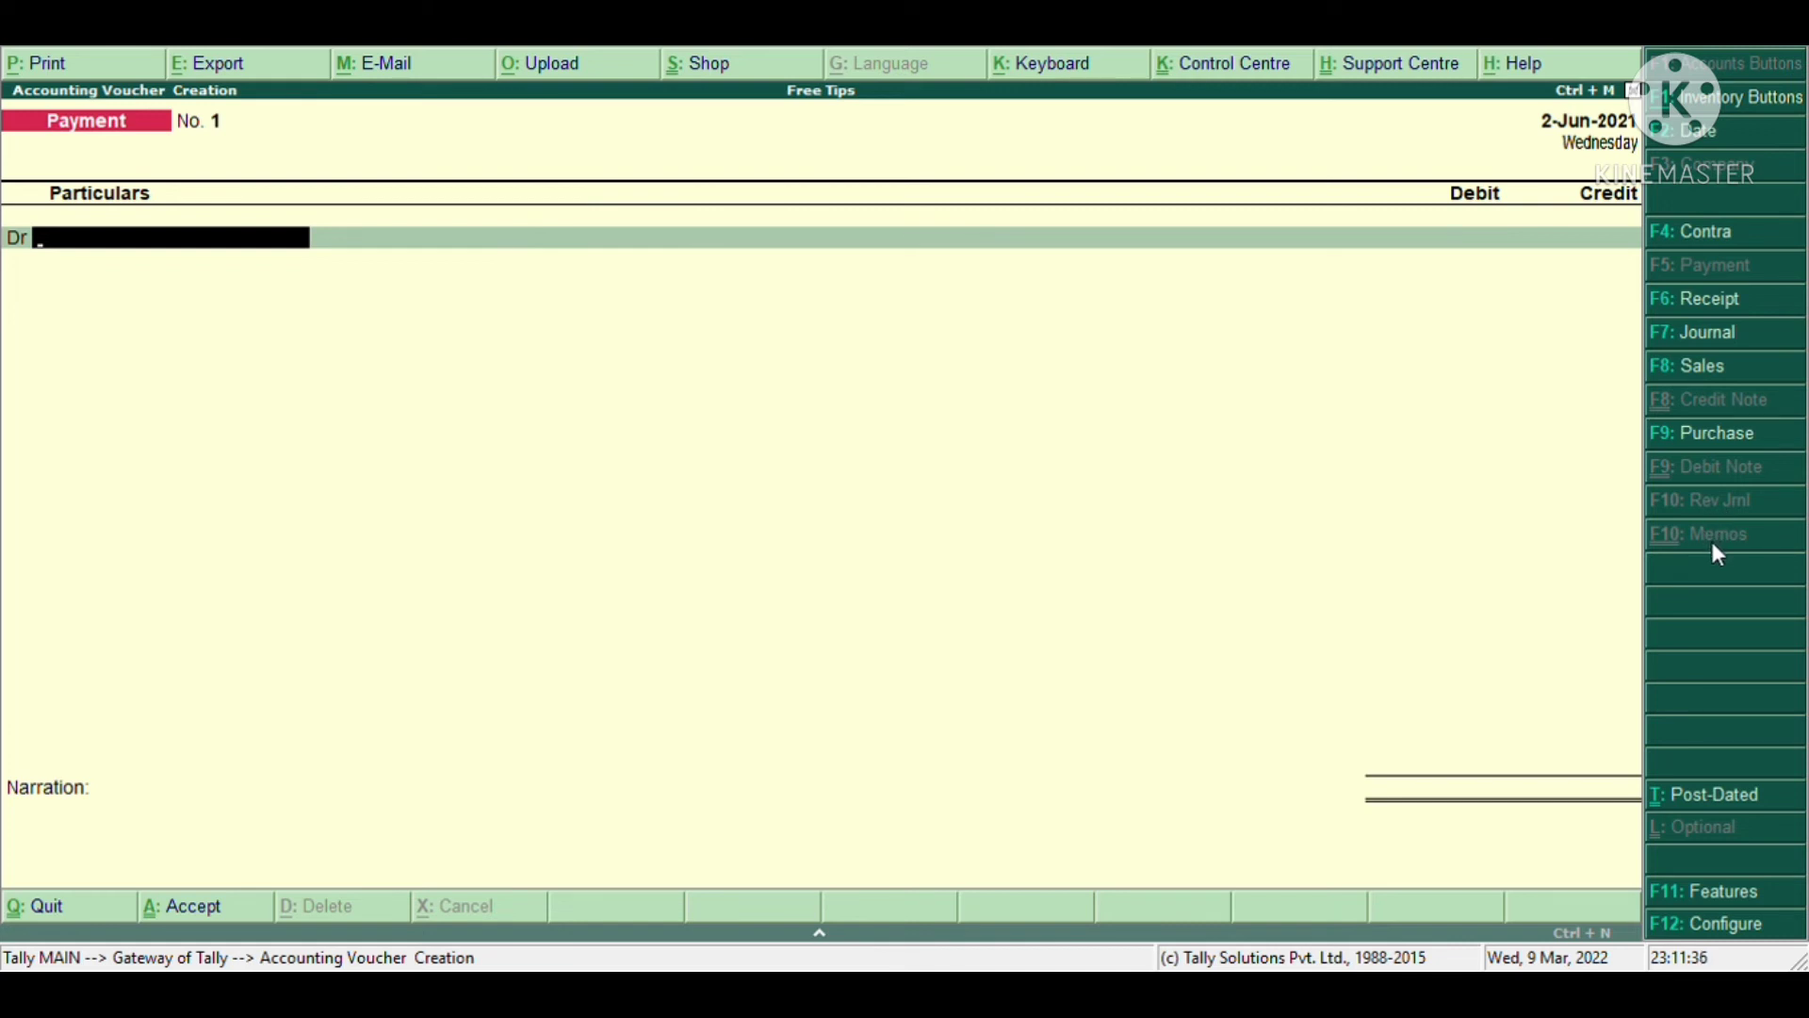
{"action": "left_click", "coordinate": [1701, 891]}
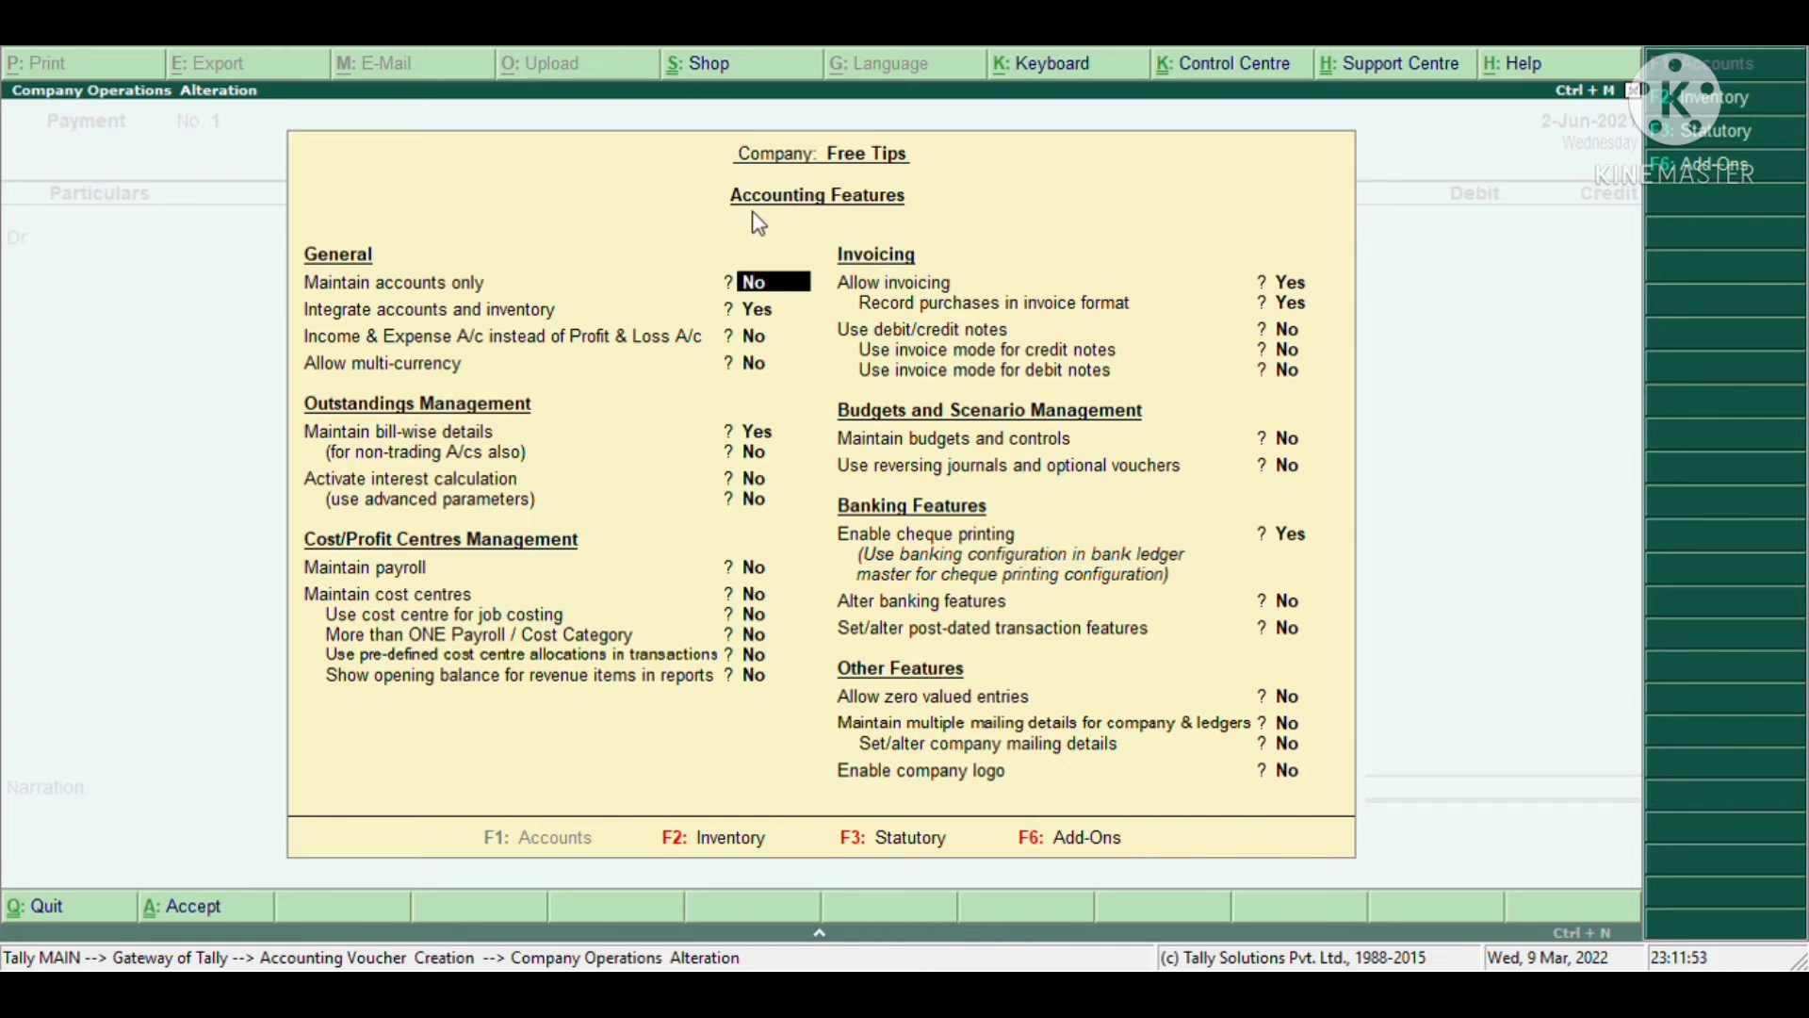
- Page through the Inventory, Statutory and Add-On features, then quit the Payment voucher to Gateway of Tally
{"action": "left_click", "coordinate": [712, 837]}
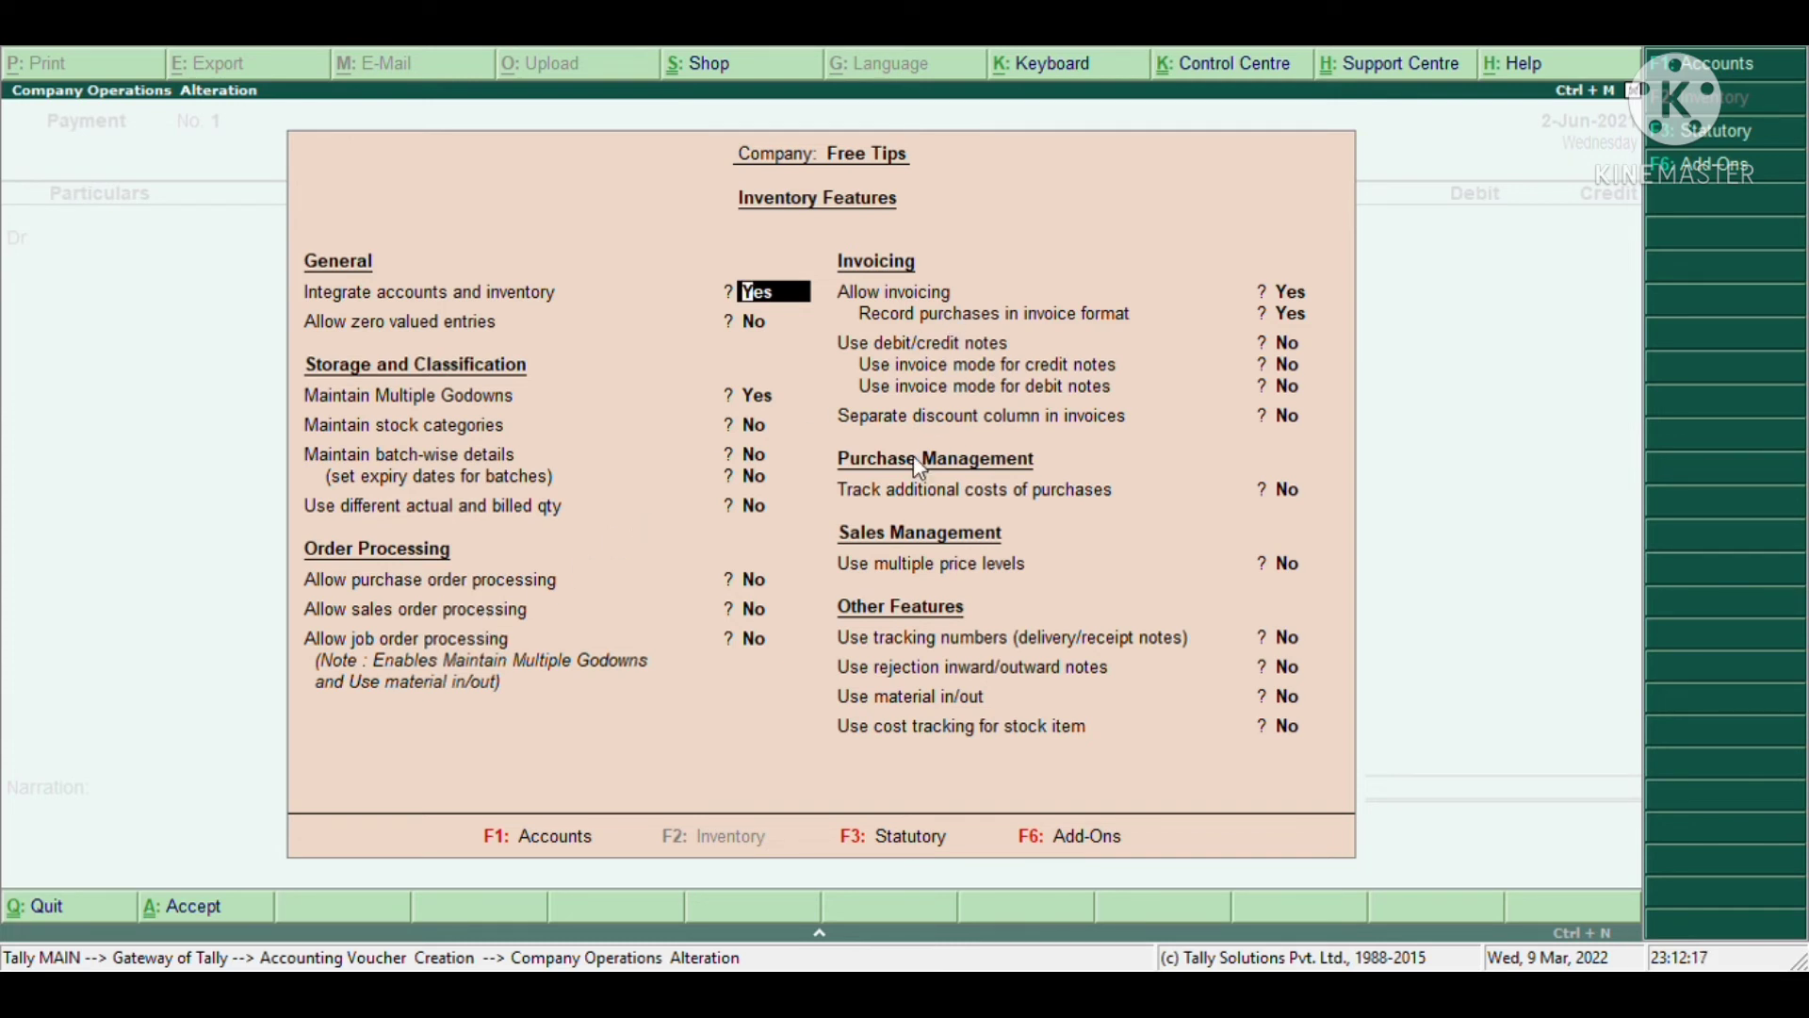
{"action": "key", "text": "F3"}
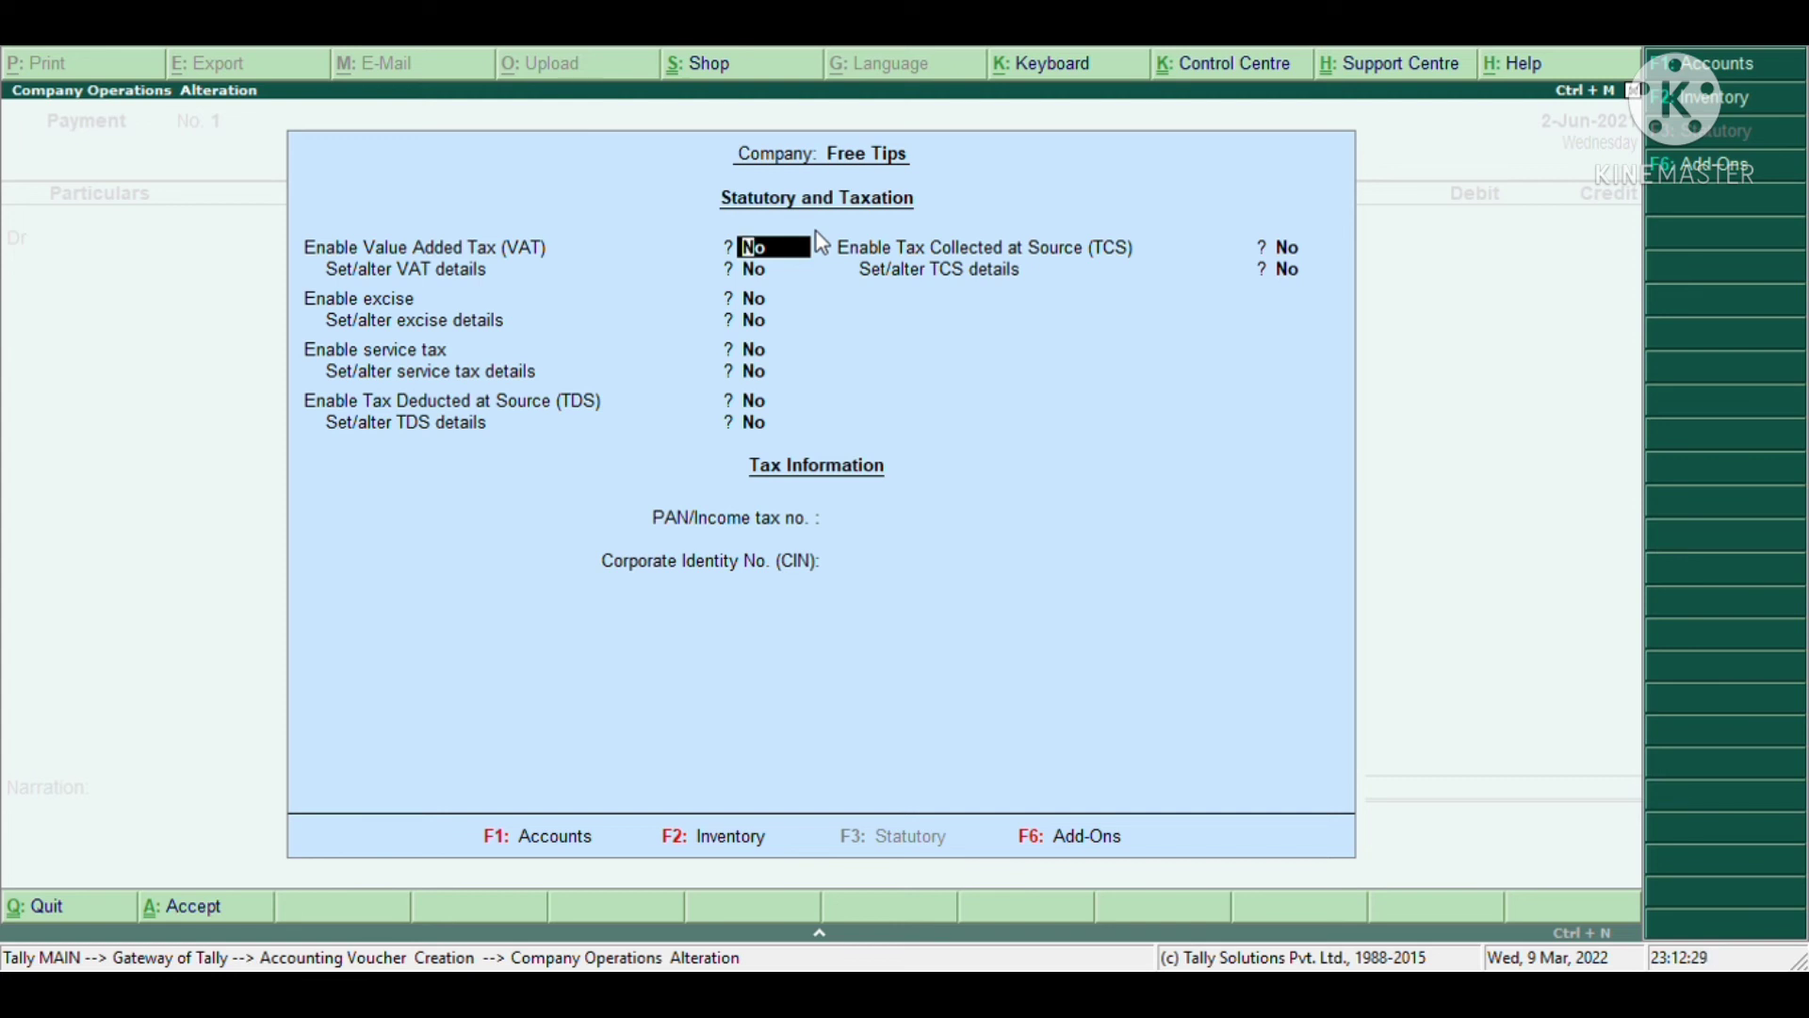
{"action": "key", "text": "F6"}
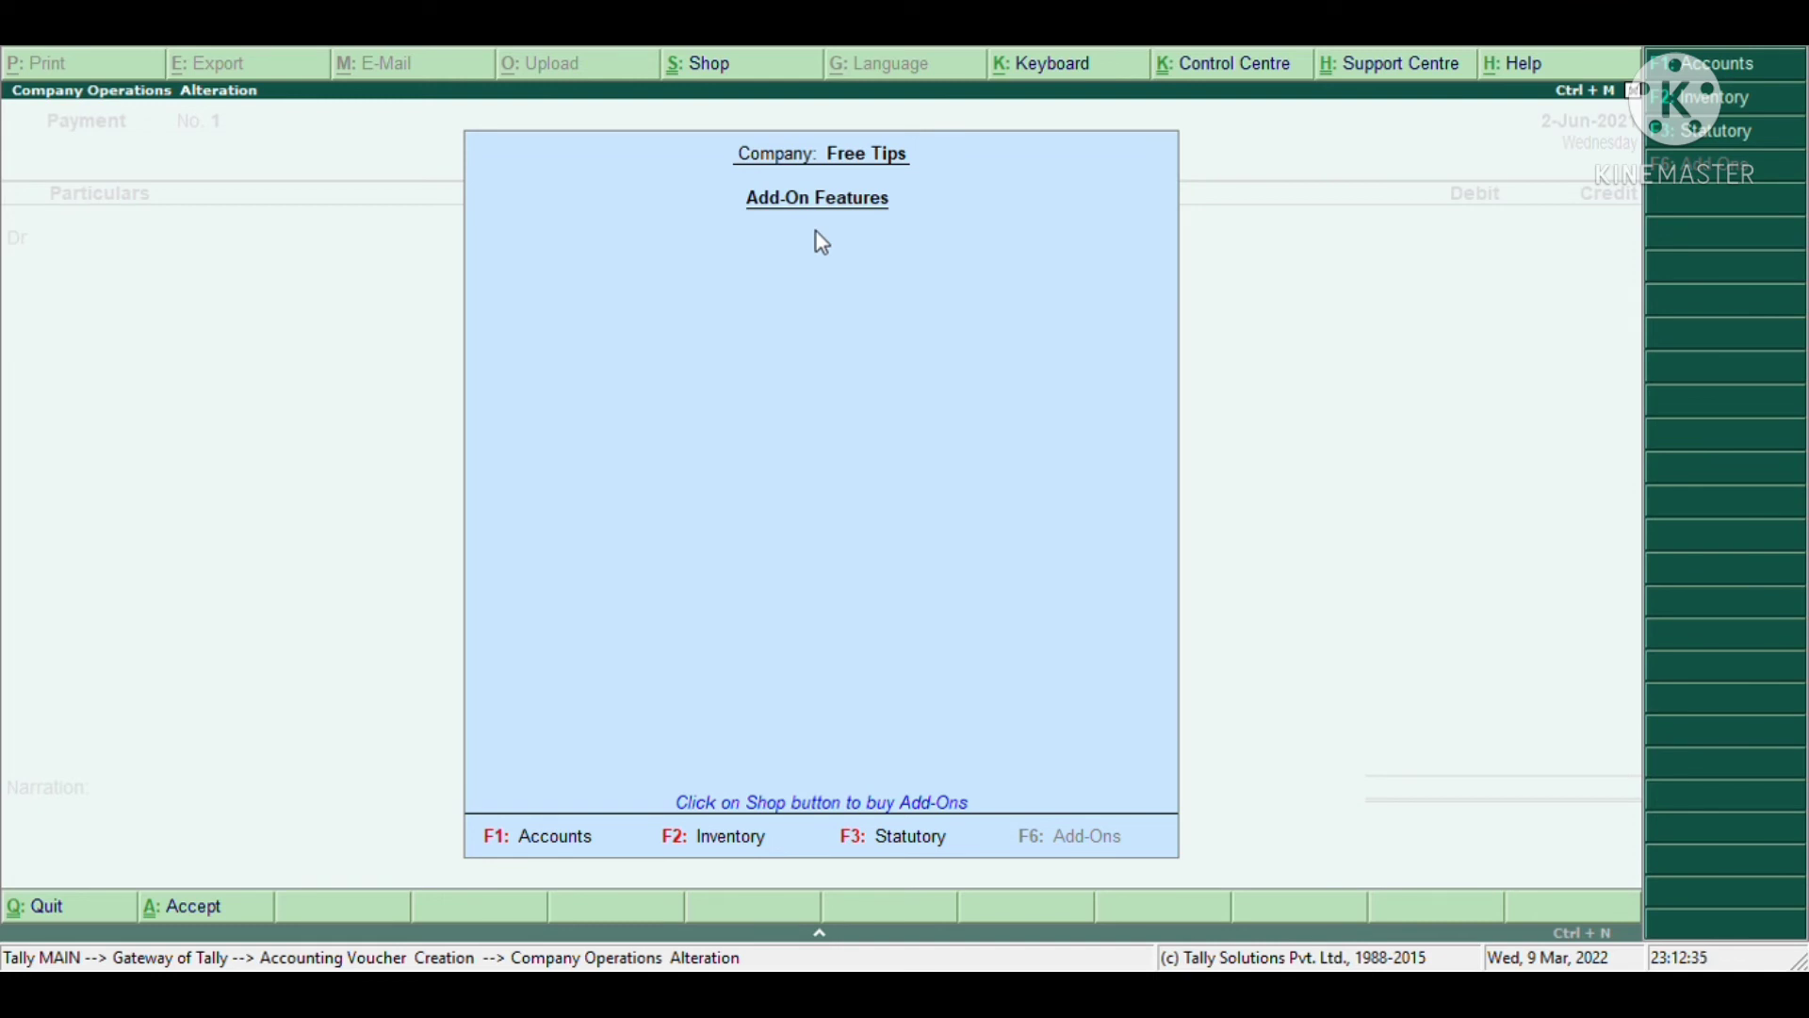
{"action": "key", "text": "Escape"}
{"action": "key", "text": "Escape"}
{"action": "key", "text": "y"}
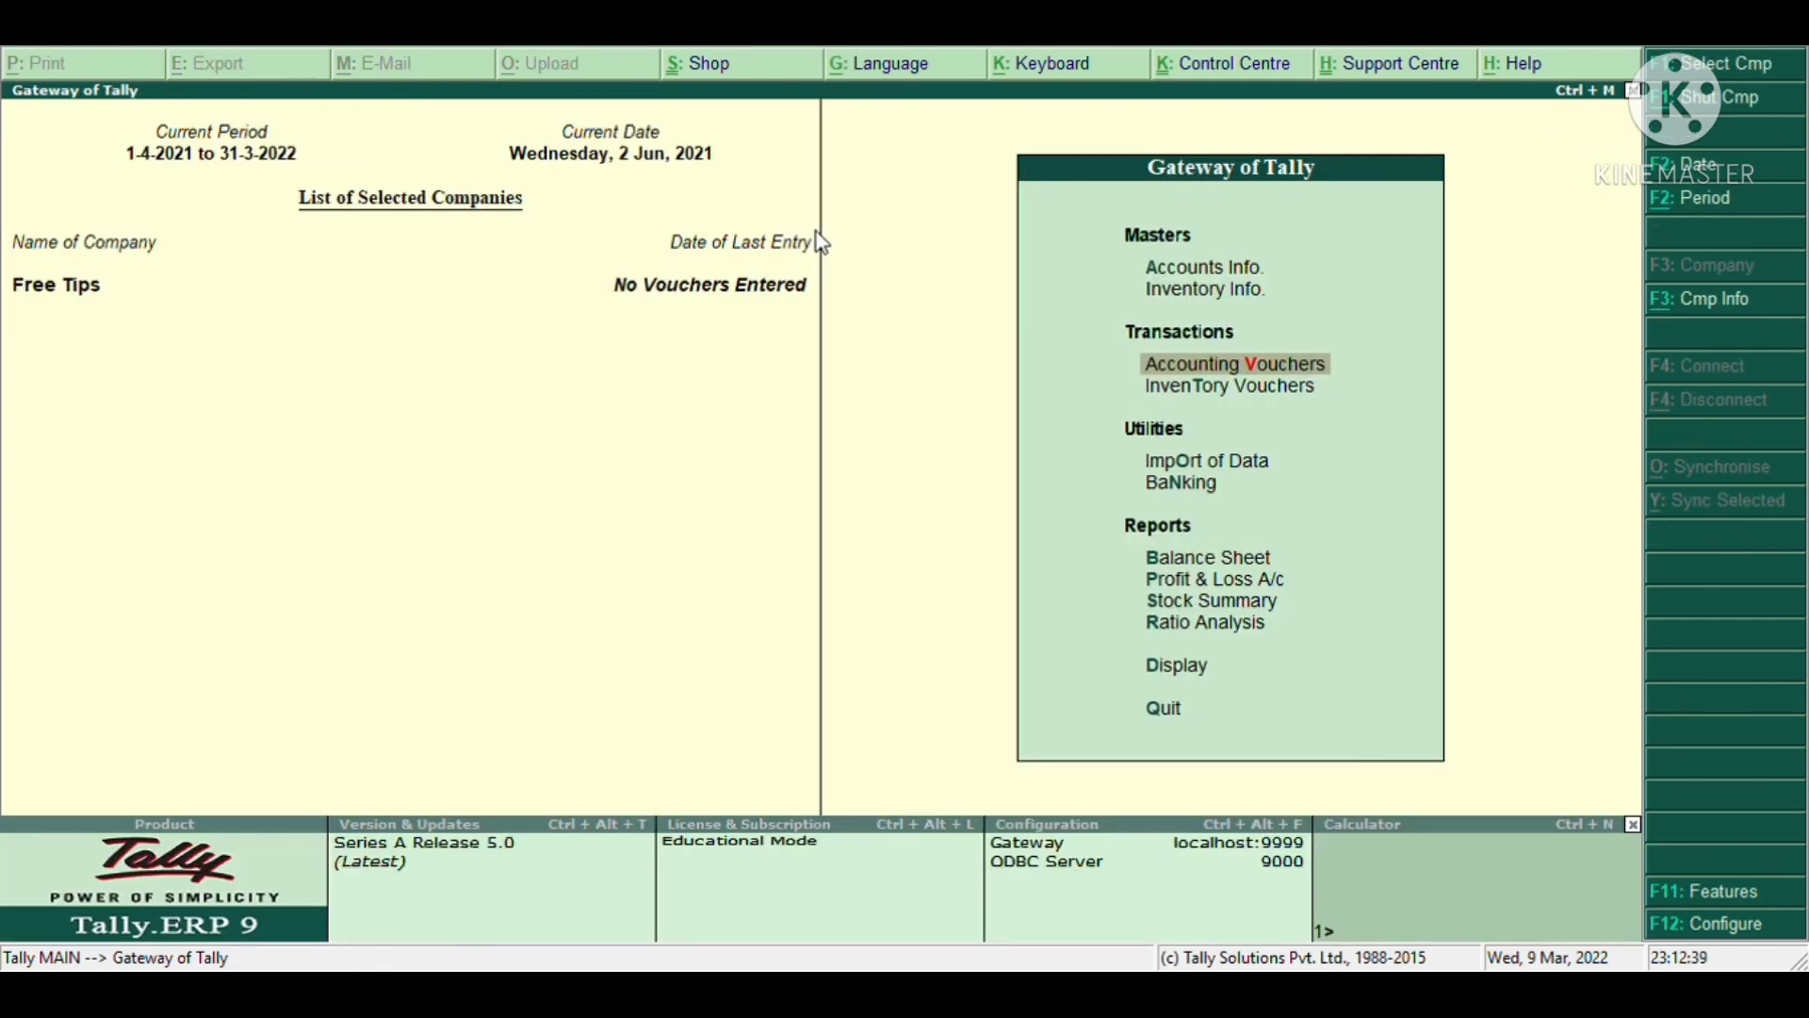
{"action": "key", "text": "Escape"}
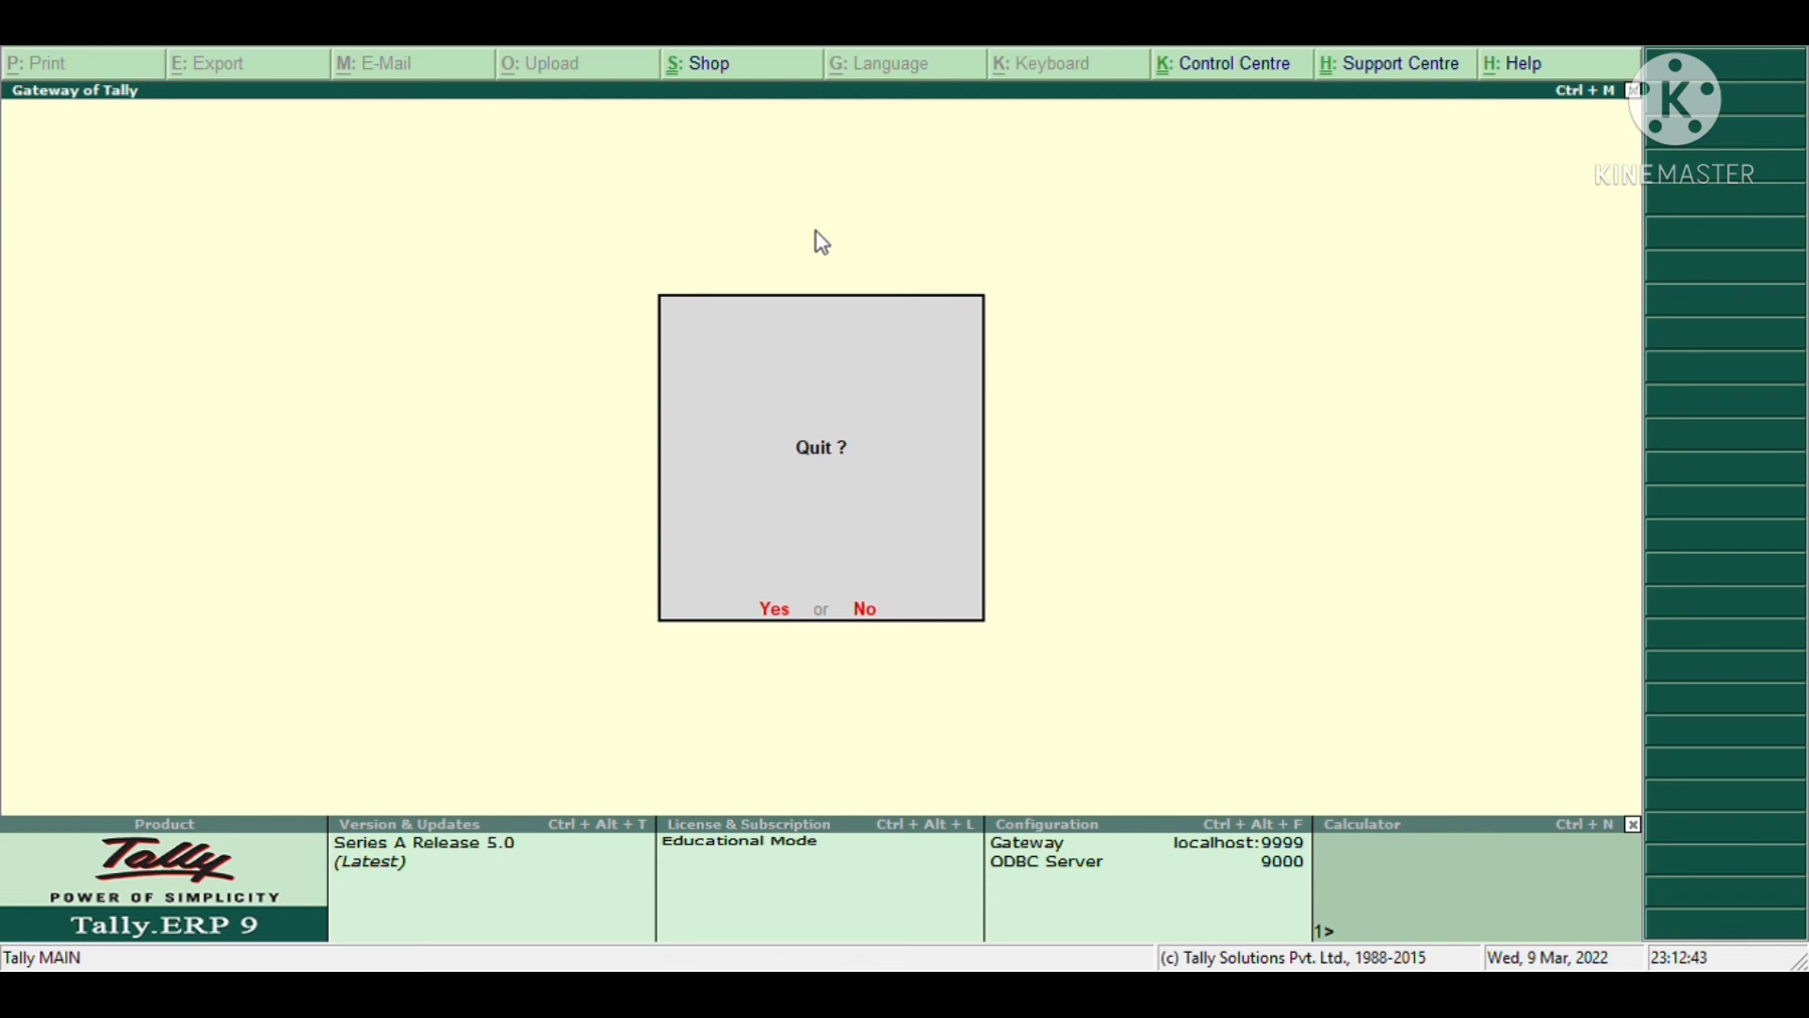
{"action": "key", "text": "n"}
{"action": "key", "text": "Down"}
{"action": "key", "text": "Down"}
{"action": "key", "text": "Down"}
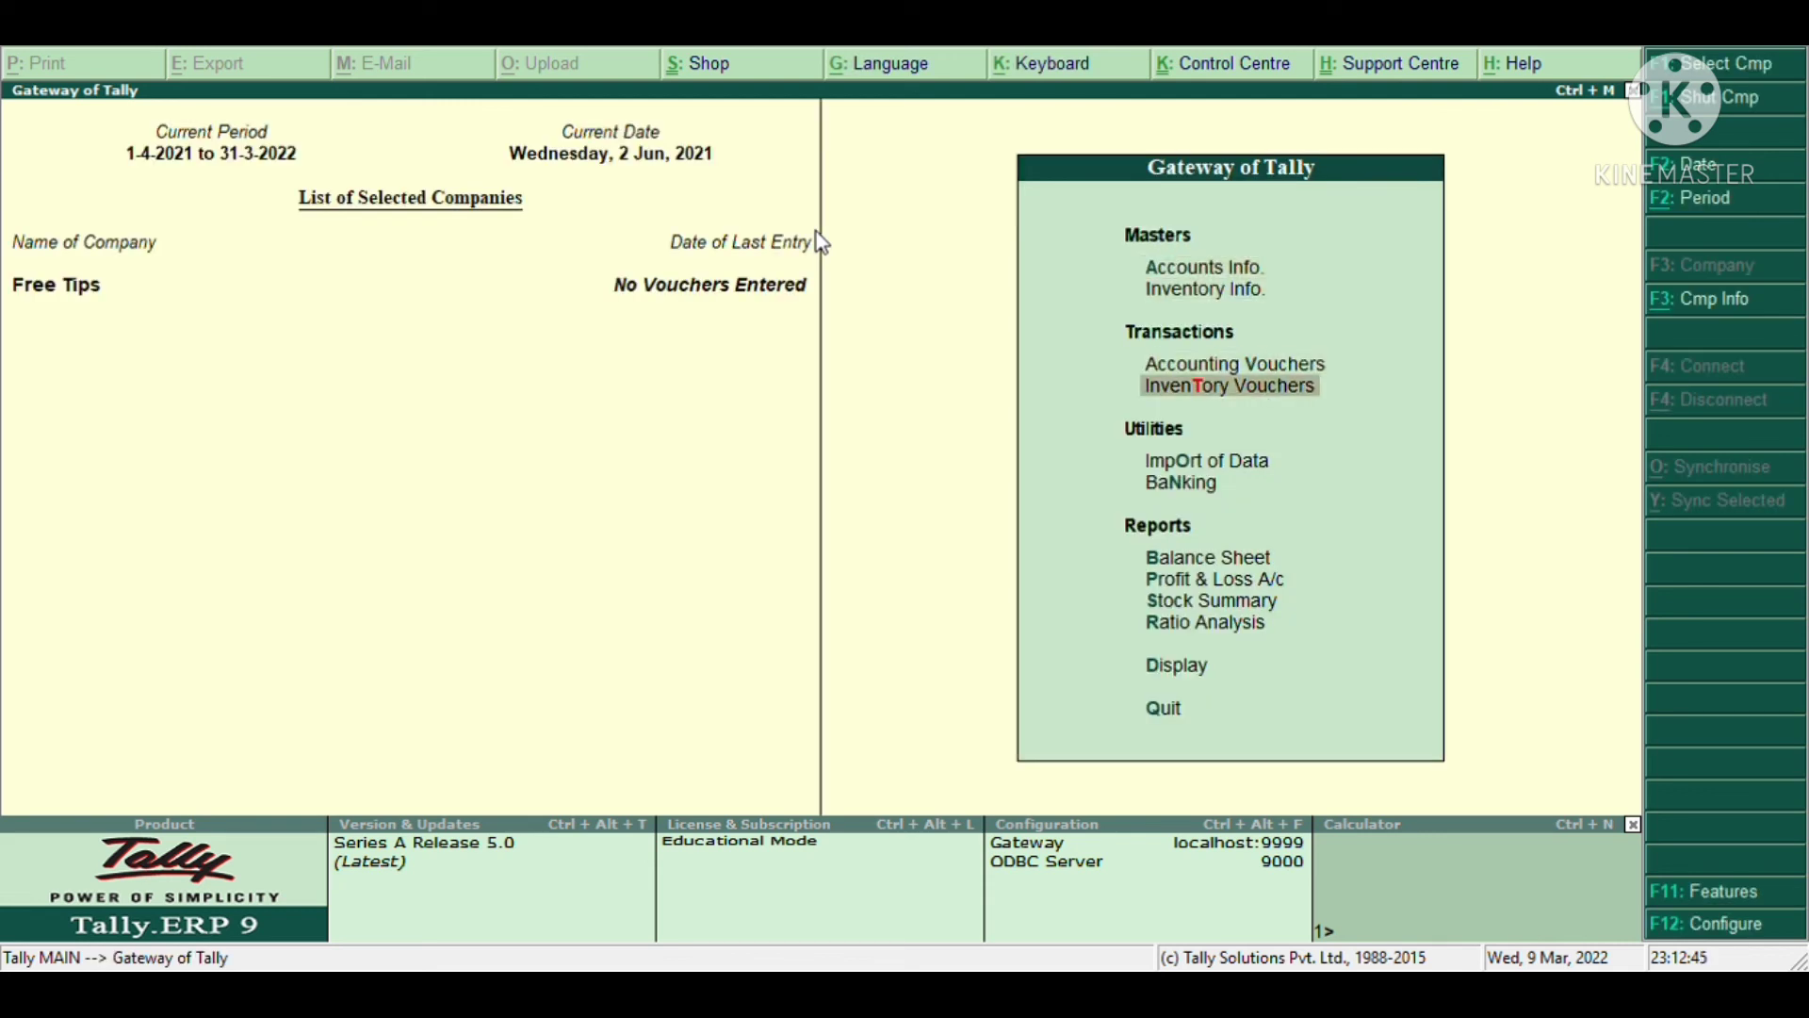
{"action": "key", "text": "Down"}
{"action": "key", "text": "Down"}
{"action": "key", "text": "Down"}
{"action": "key", "text": "Down"}
{"action": "key", "text": "Up"}
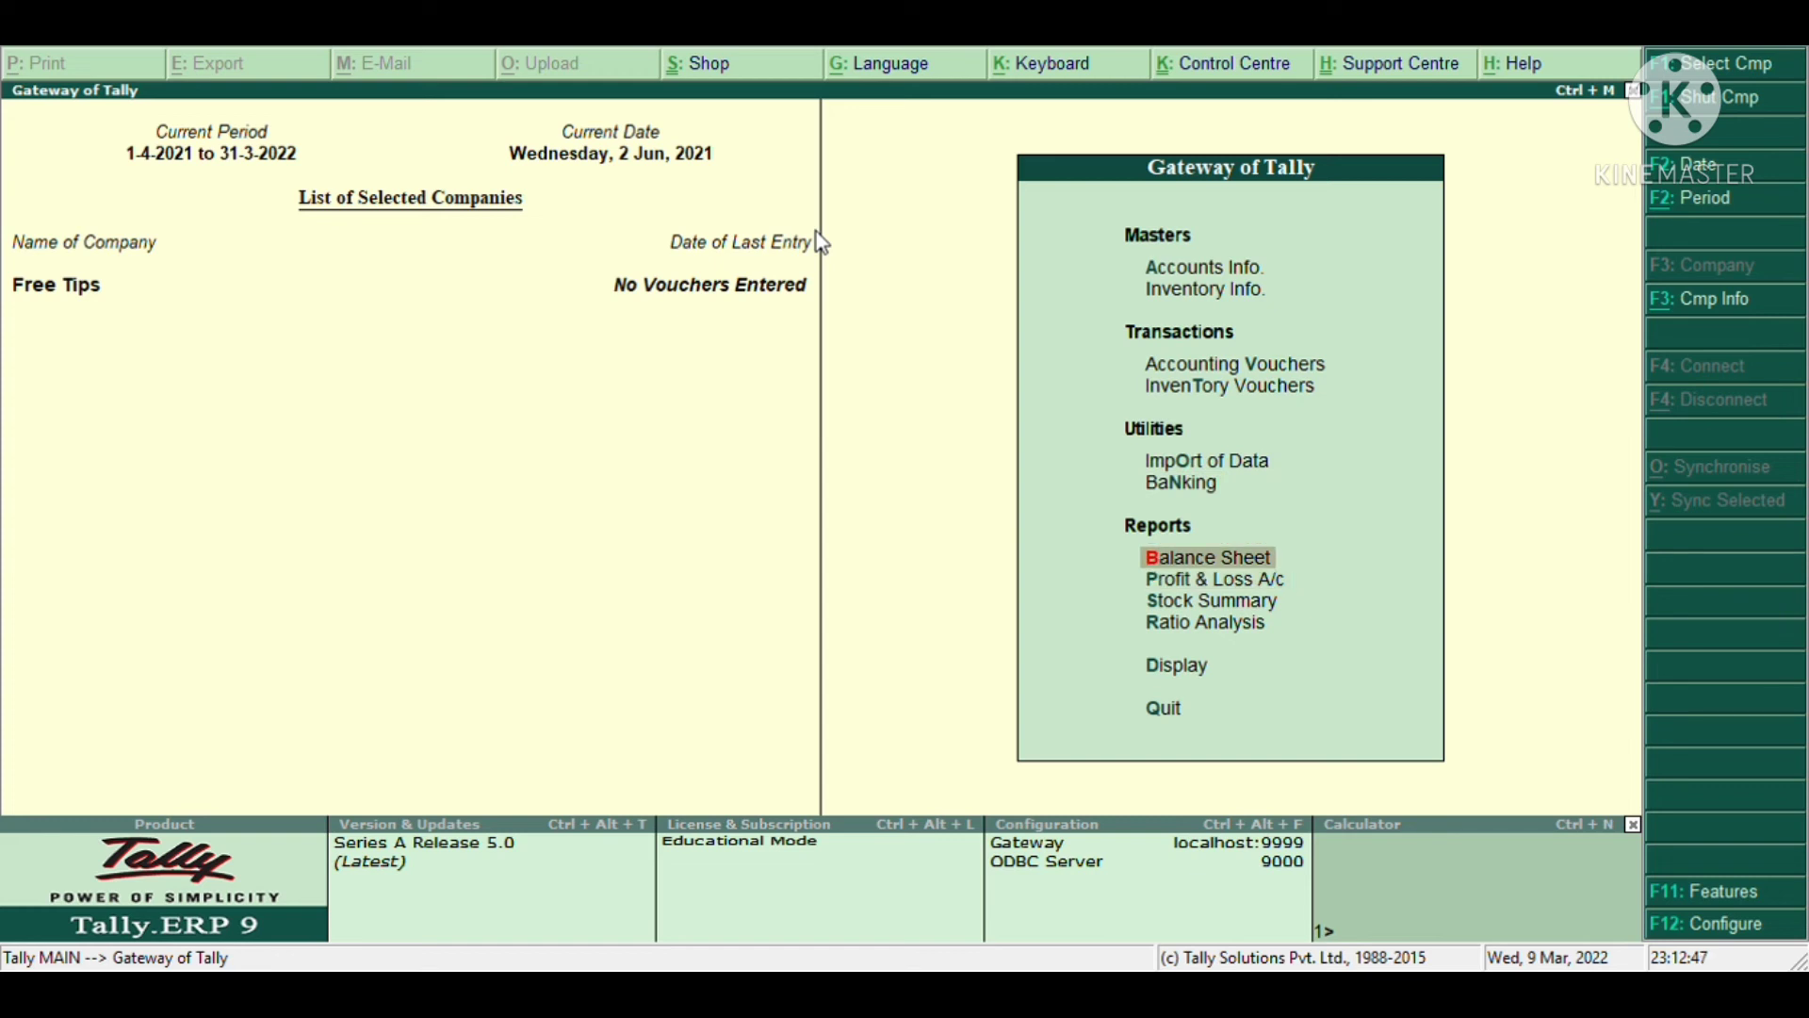
{"action": "key", "text": "Down"}
{"action": "key", "text": "Down"}
{"action": "key", "text": "Down"}
{"action": "key", "text": "Down"}
{"action": "key", "text": "Return"}
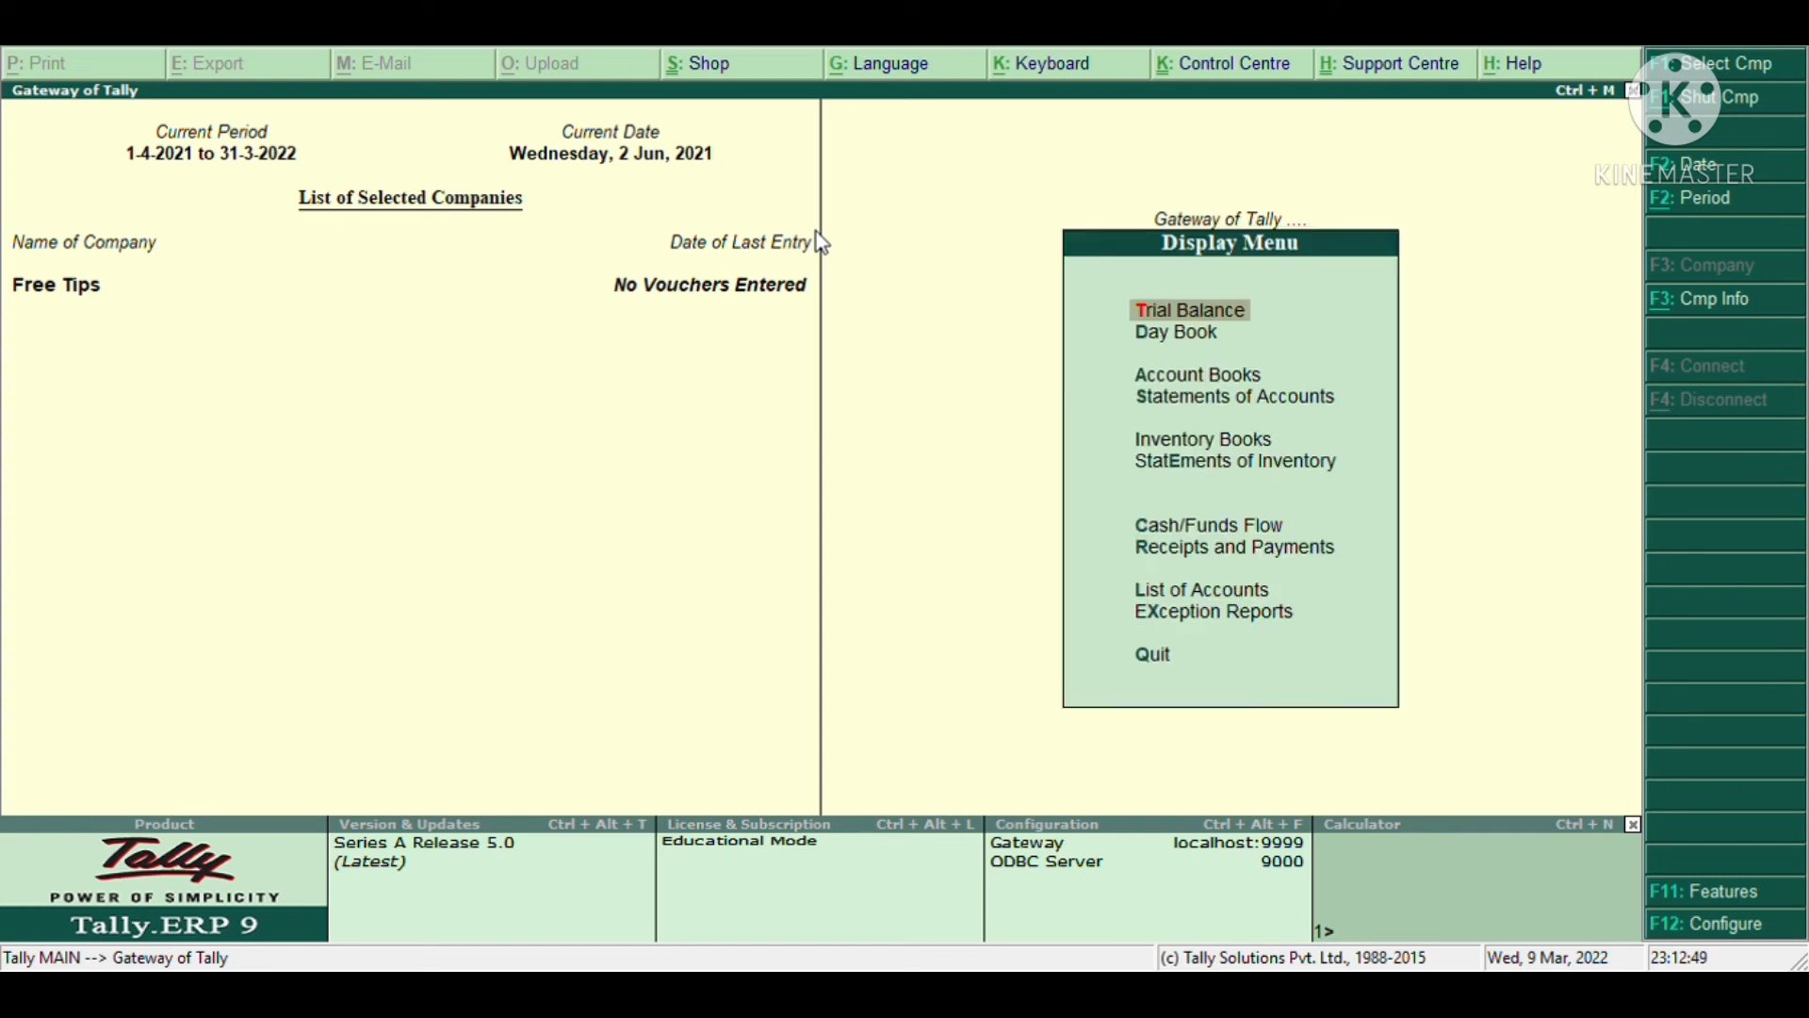
{"action": "key", "text": "Escape"}
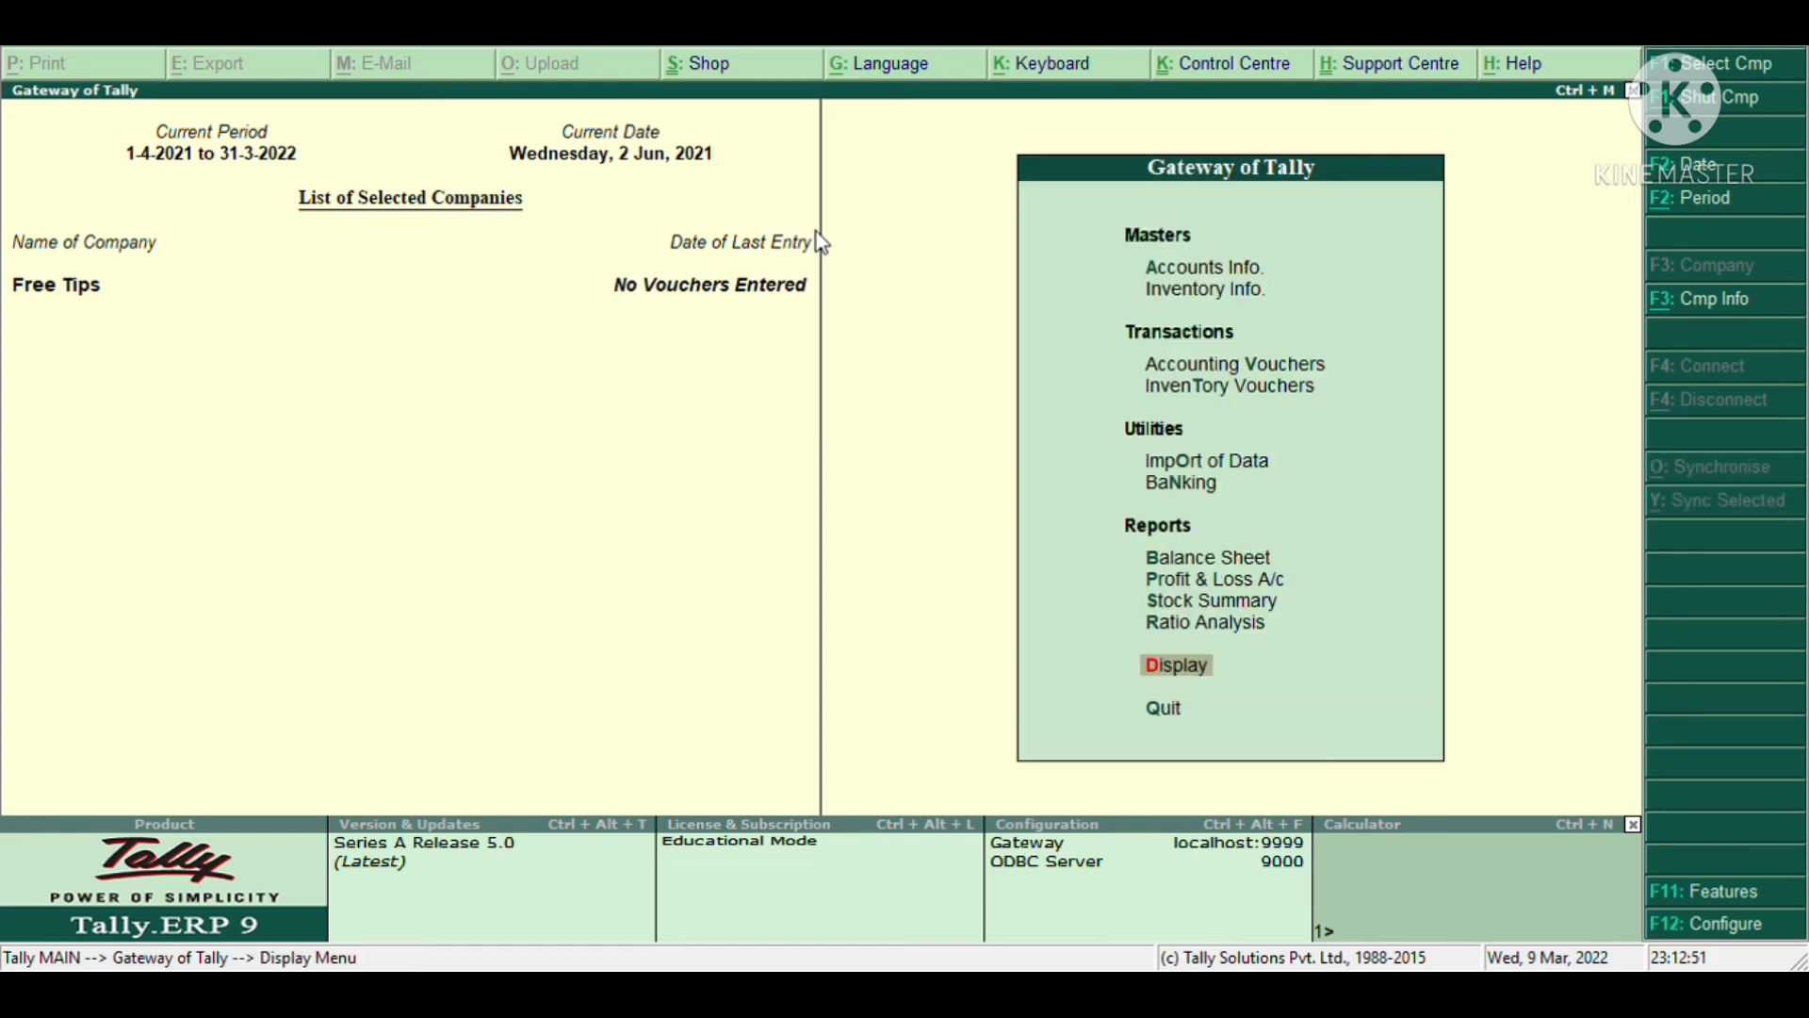
{"action": "key", "text": "Up"}
{"action": "key", "text": "Up"}
{"action": "key", "text": "Up"}
{"action": "key", "text": "Up"}
{"action": "key", "text": "Up"}
{"action": "key", "text": "Up"}
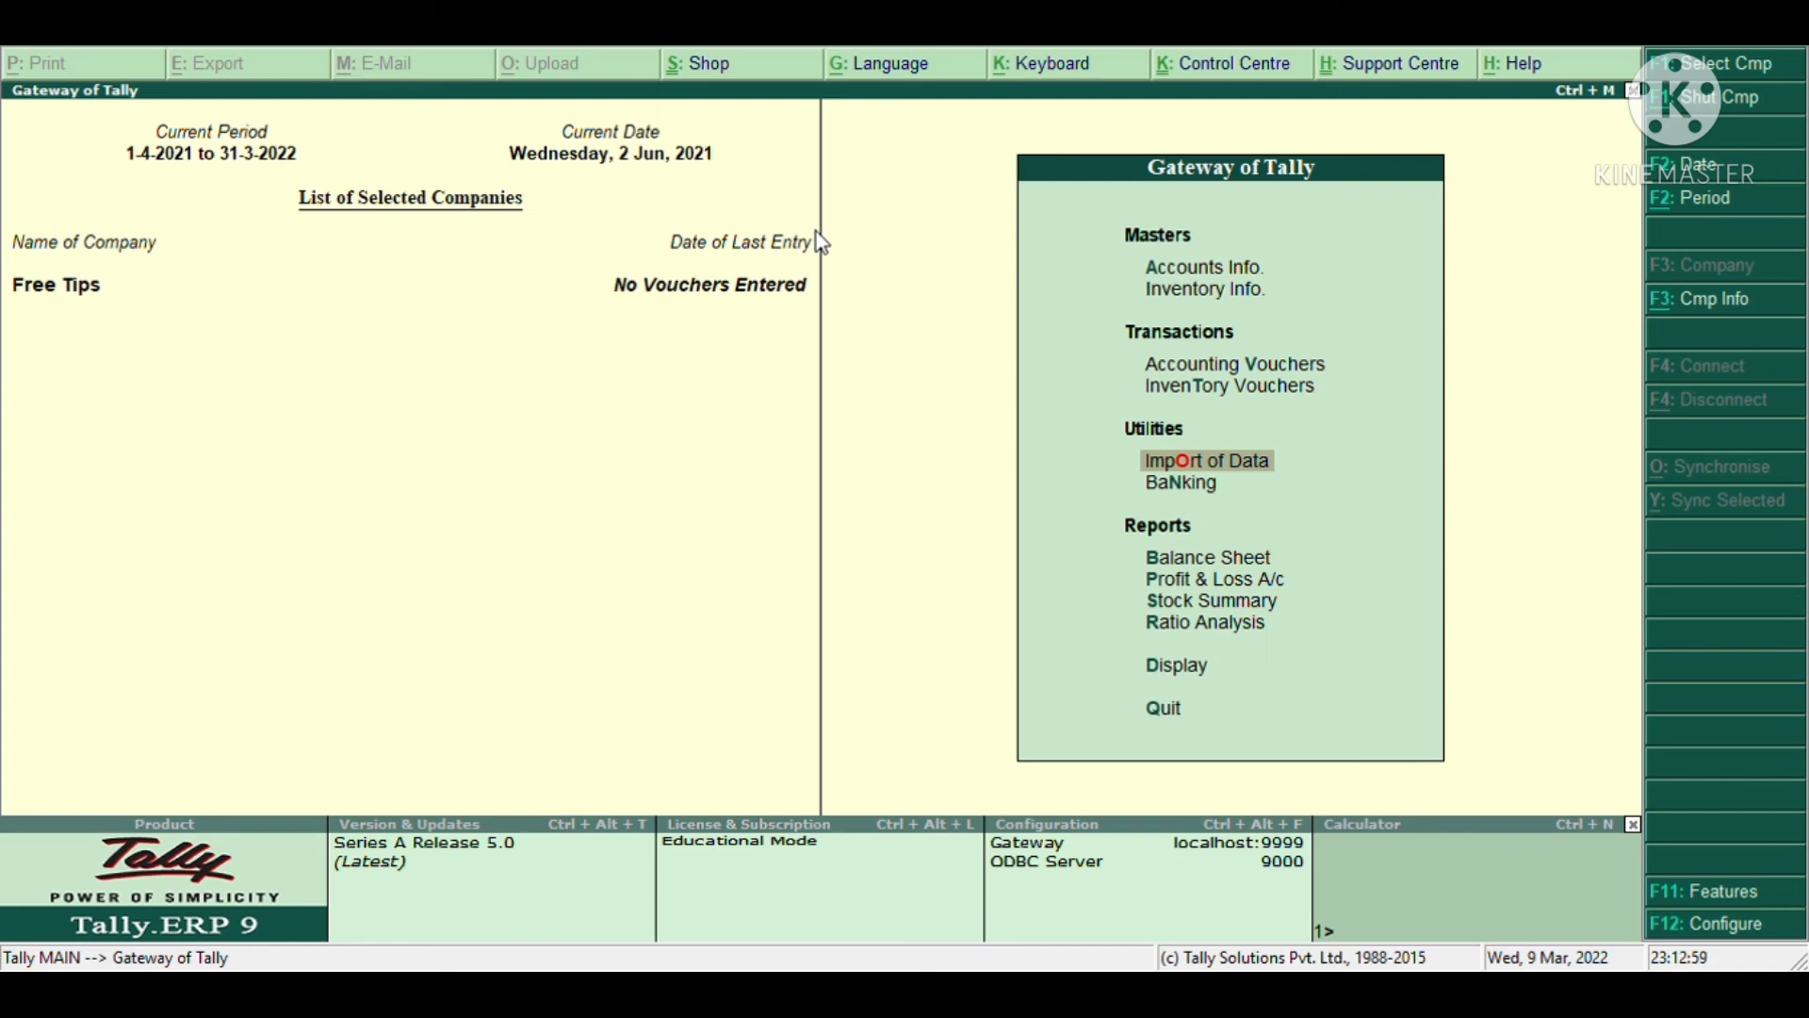
{"action": "key", "text": "Down"}
{"action": "key", "text": "Return"}
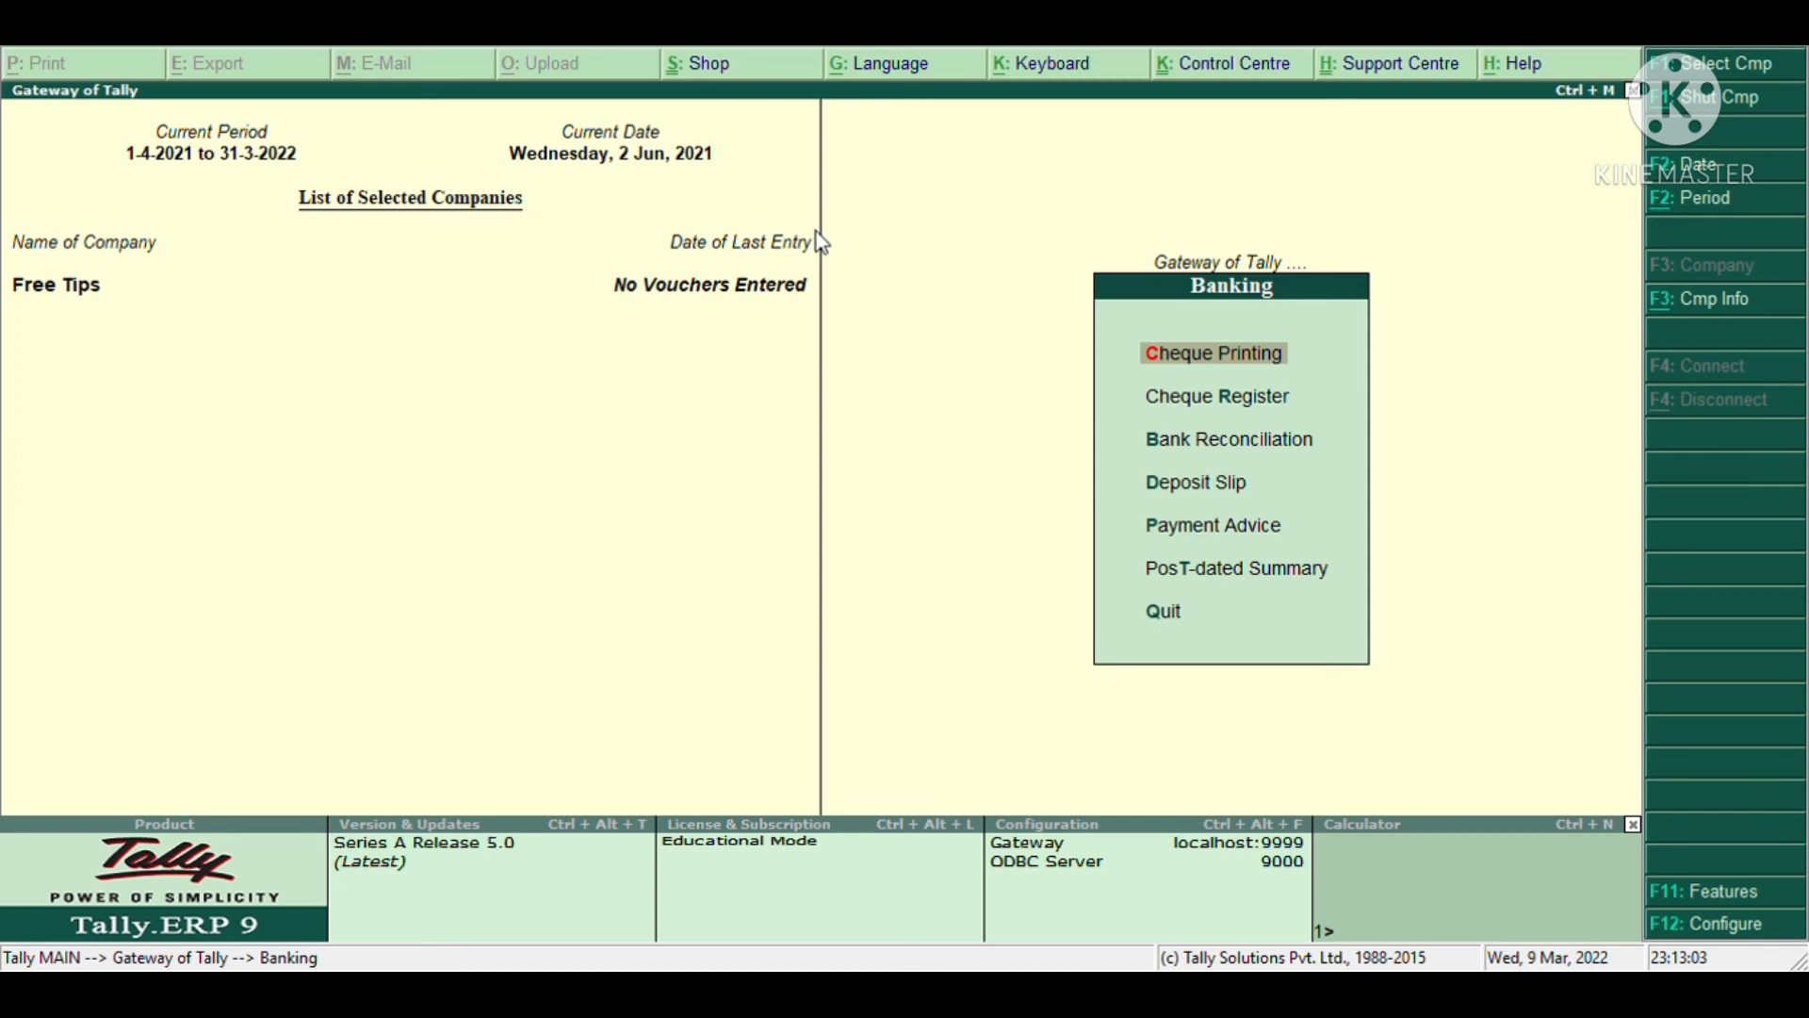
{"action": "key", "text": "Down"}
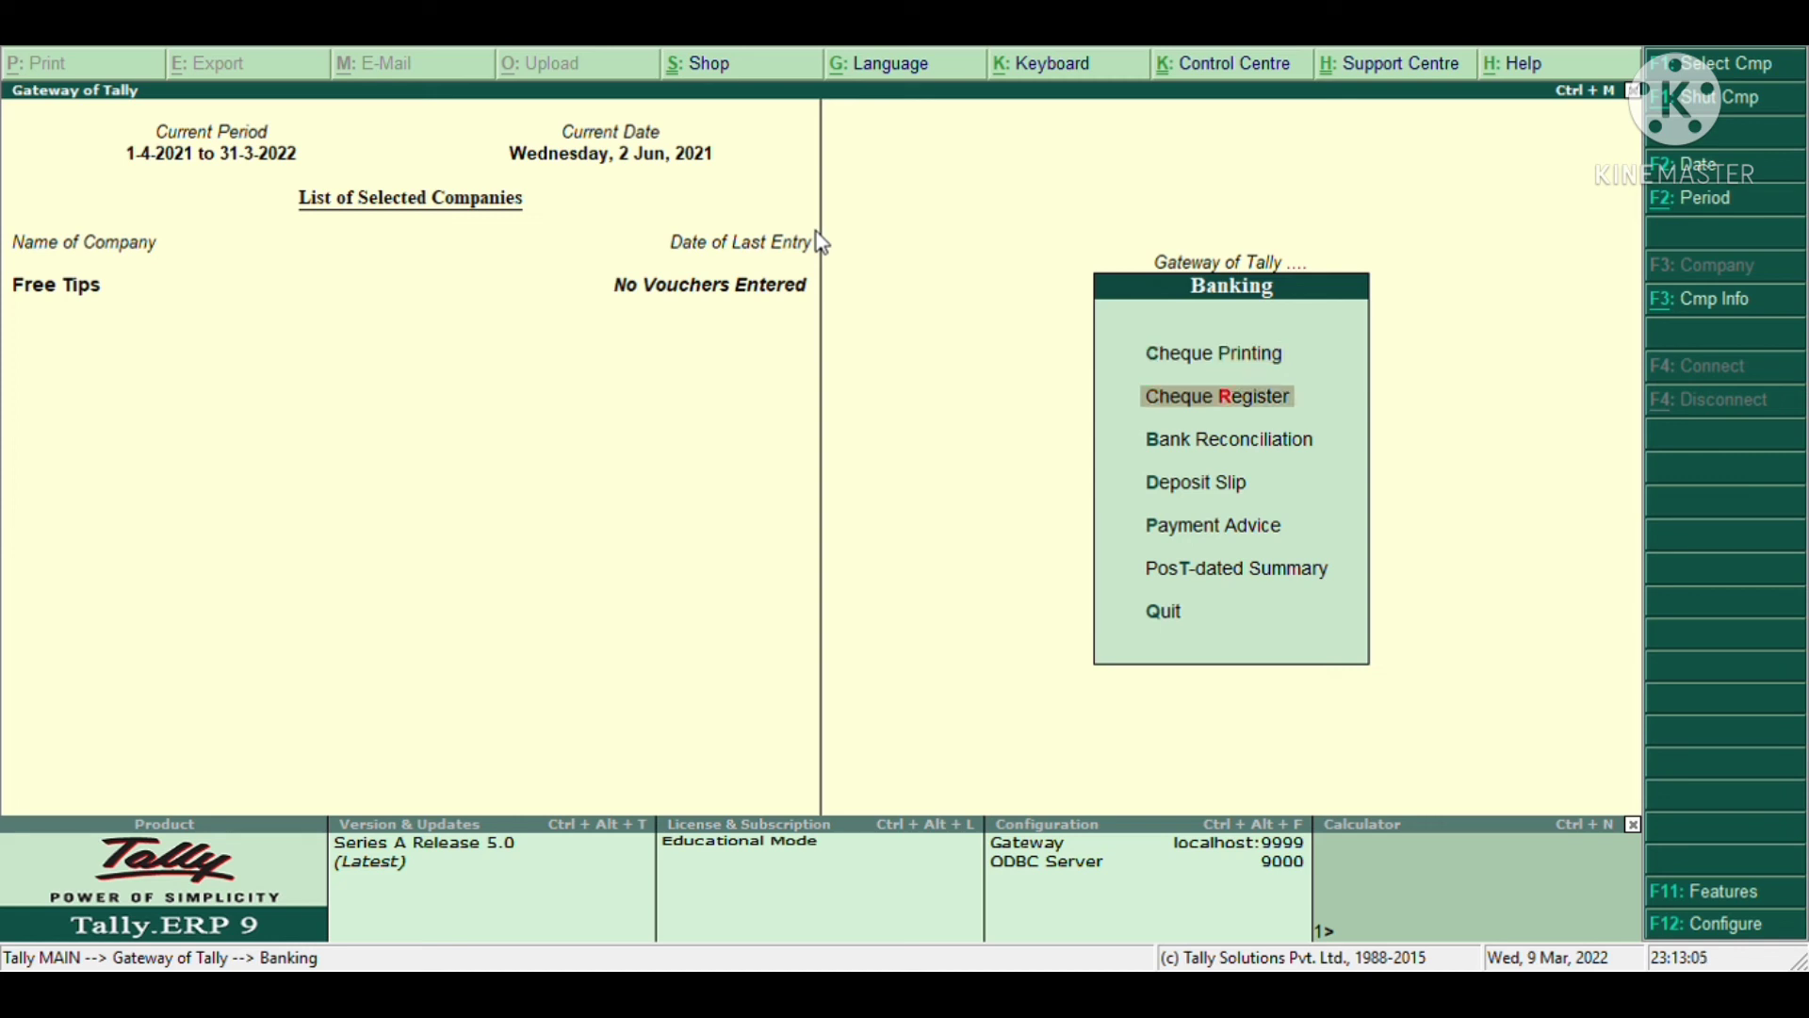
{"action": "key", "text": "Down"}
{"action": "key", "text": "Escape"}
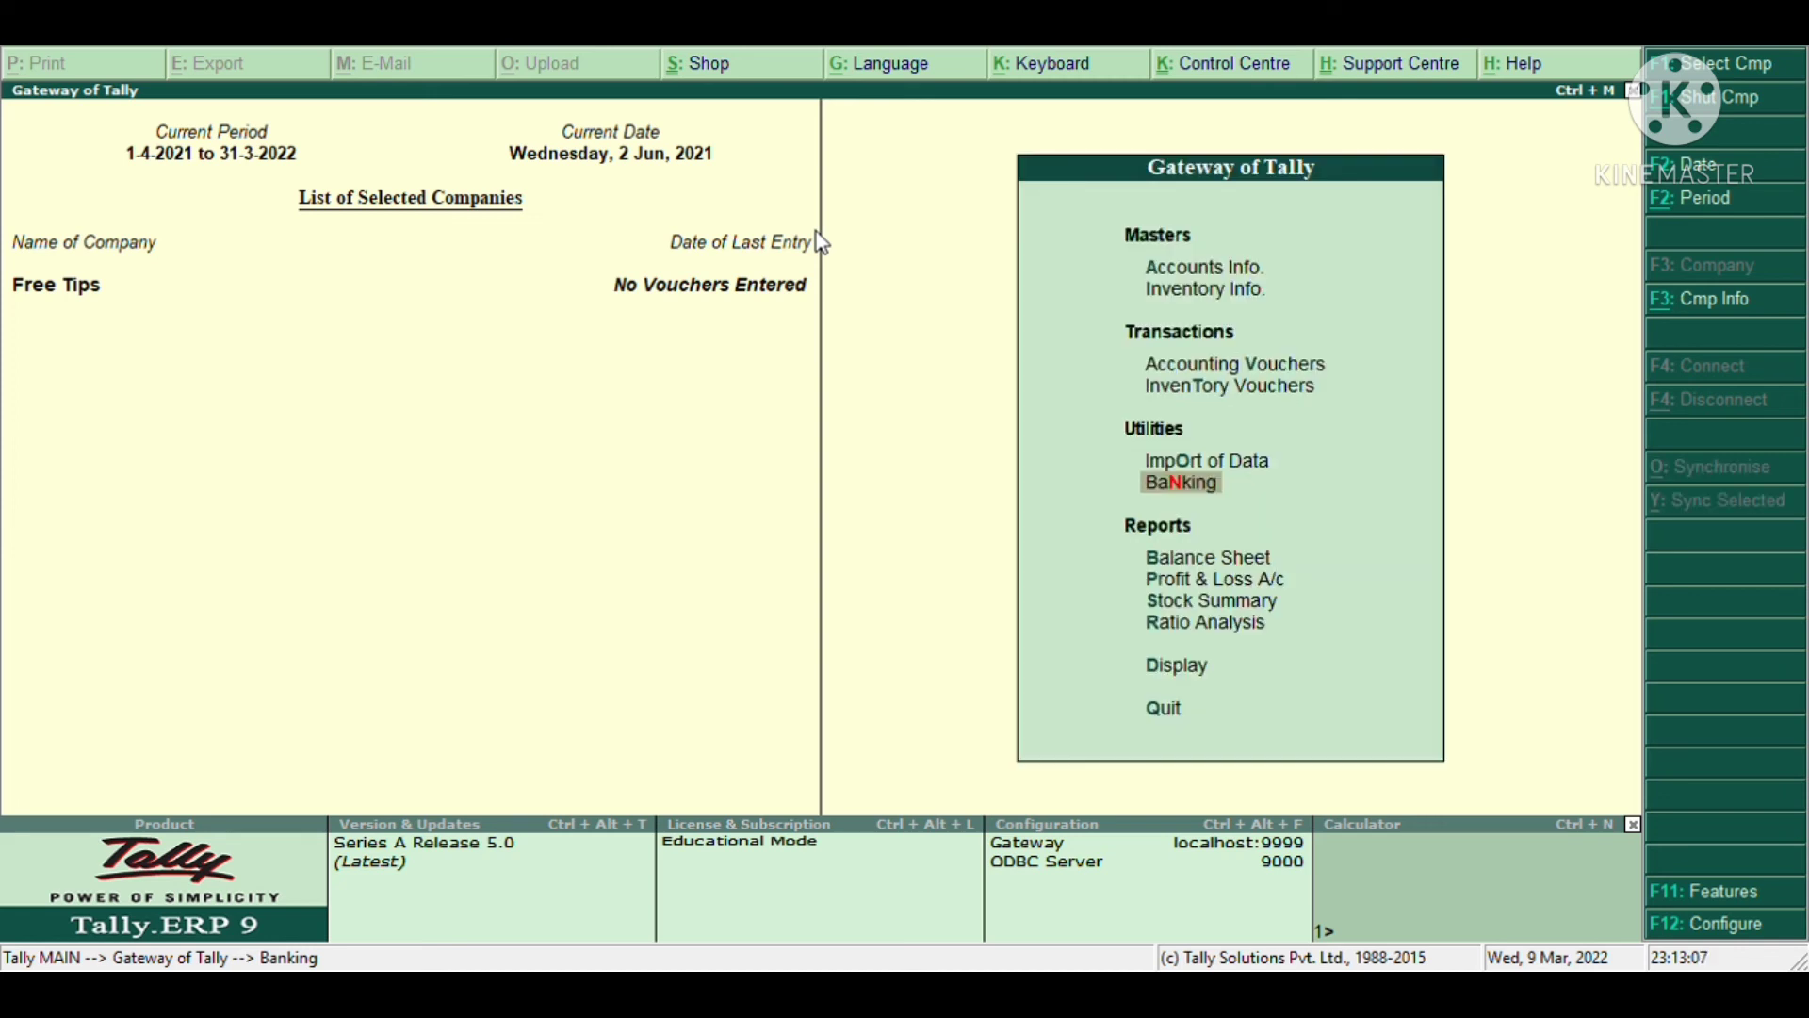
{"action": "key", "text": "Down"}
{"action": "key", "text": "Down"}
{"action": "key", "text": "Up"}
{"action": "key", "text": "Return"}
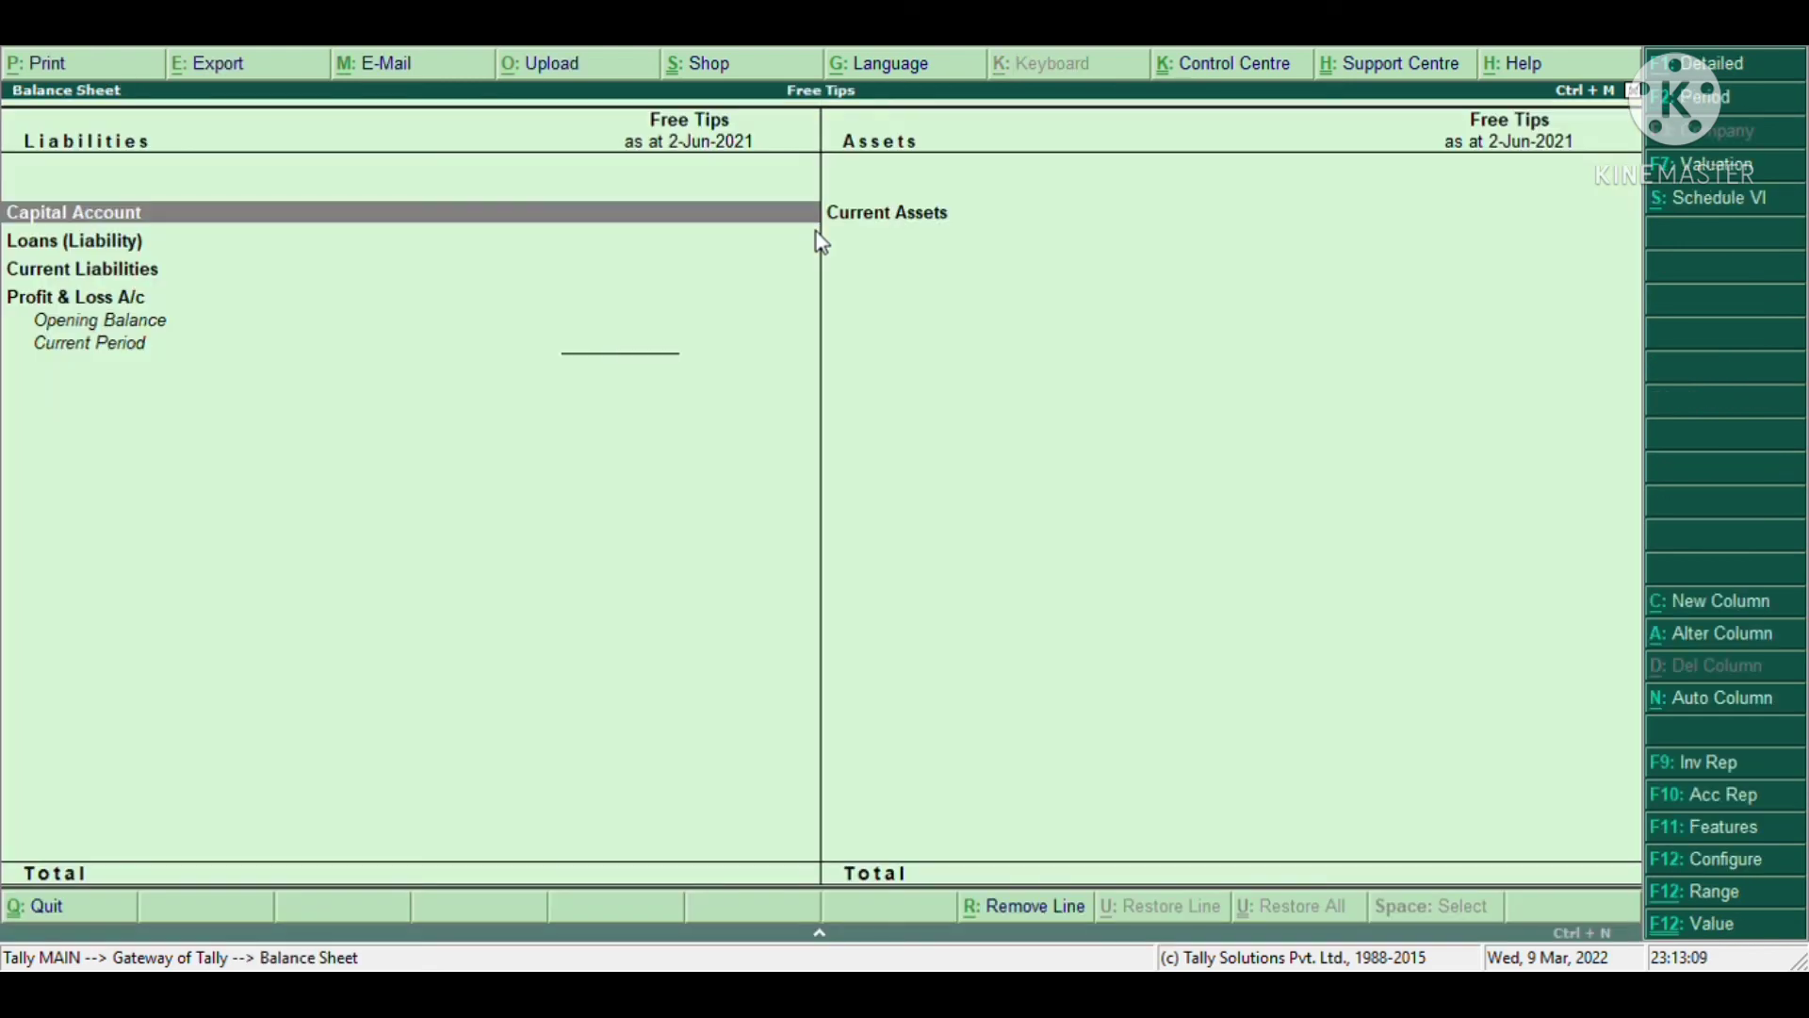
{"action": "key", "text": "Escape"}
{"action": "key", "text": "Down"}
{"action": "key", "text": "Return"}
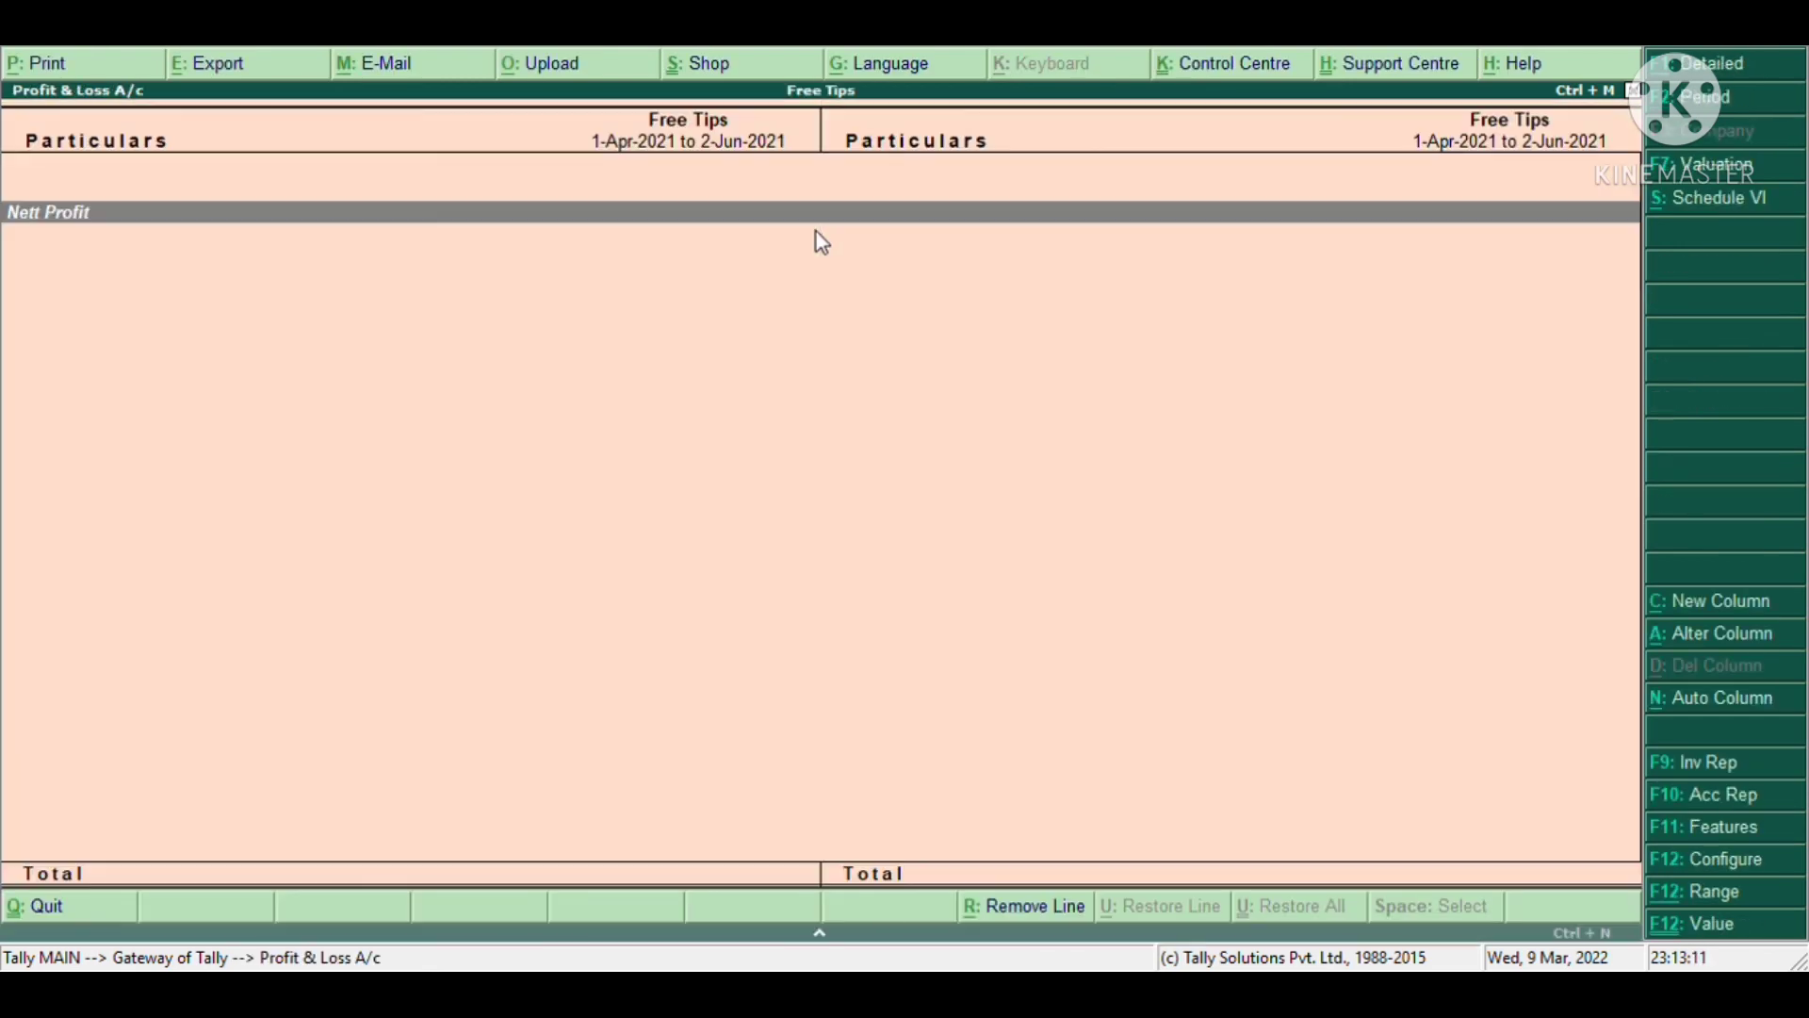
{"action": "key", "text": "Escape"}
{"action": "key", "text": "Down"}
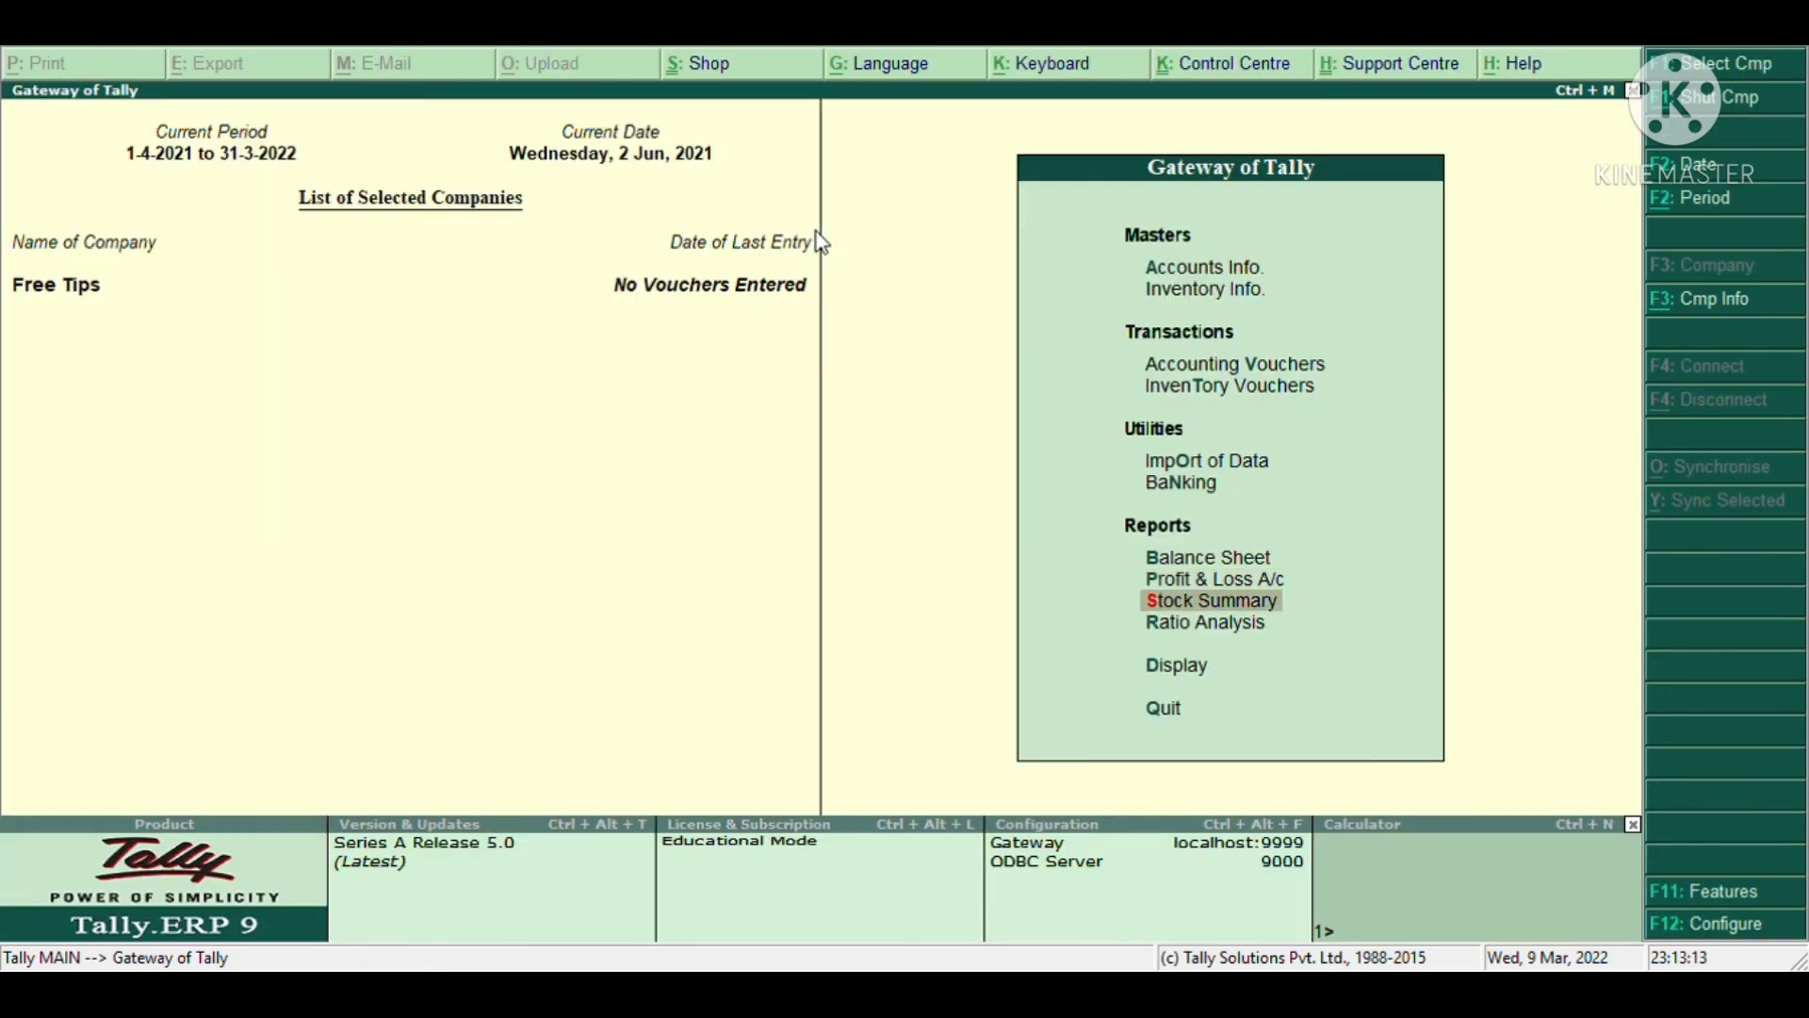
{"action": "key", "text": "Down"}
{"action": "key", "text": "Down"}
{"action": "key", "text": "Up"}
{"action": "key", "text": "Up"}
{"action": "key", "text": "Up"}
{"action": "key", "text": "Up"}
{"action": "key", "text": "Up"}
{"action": "key", "text": "Up"}
{"action": "key", "text": "Up"}
{"action": "key", "text": "Up"}
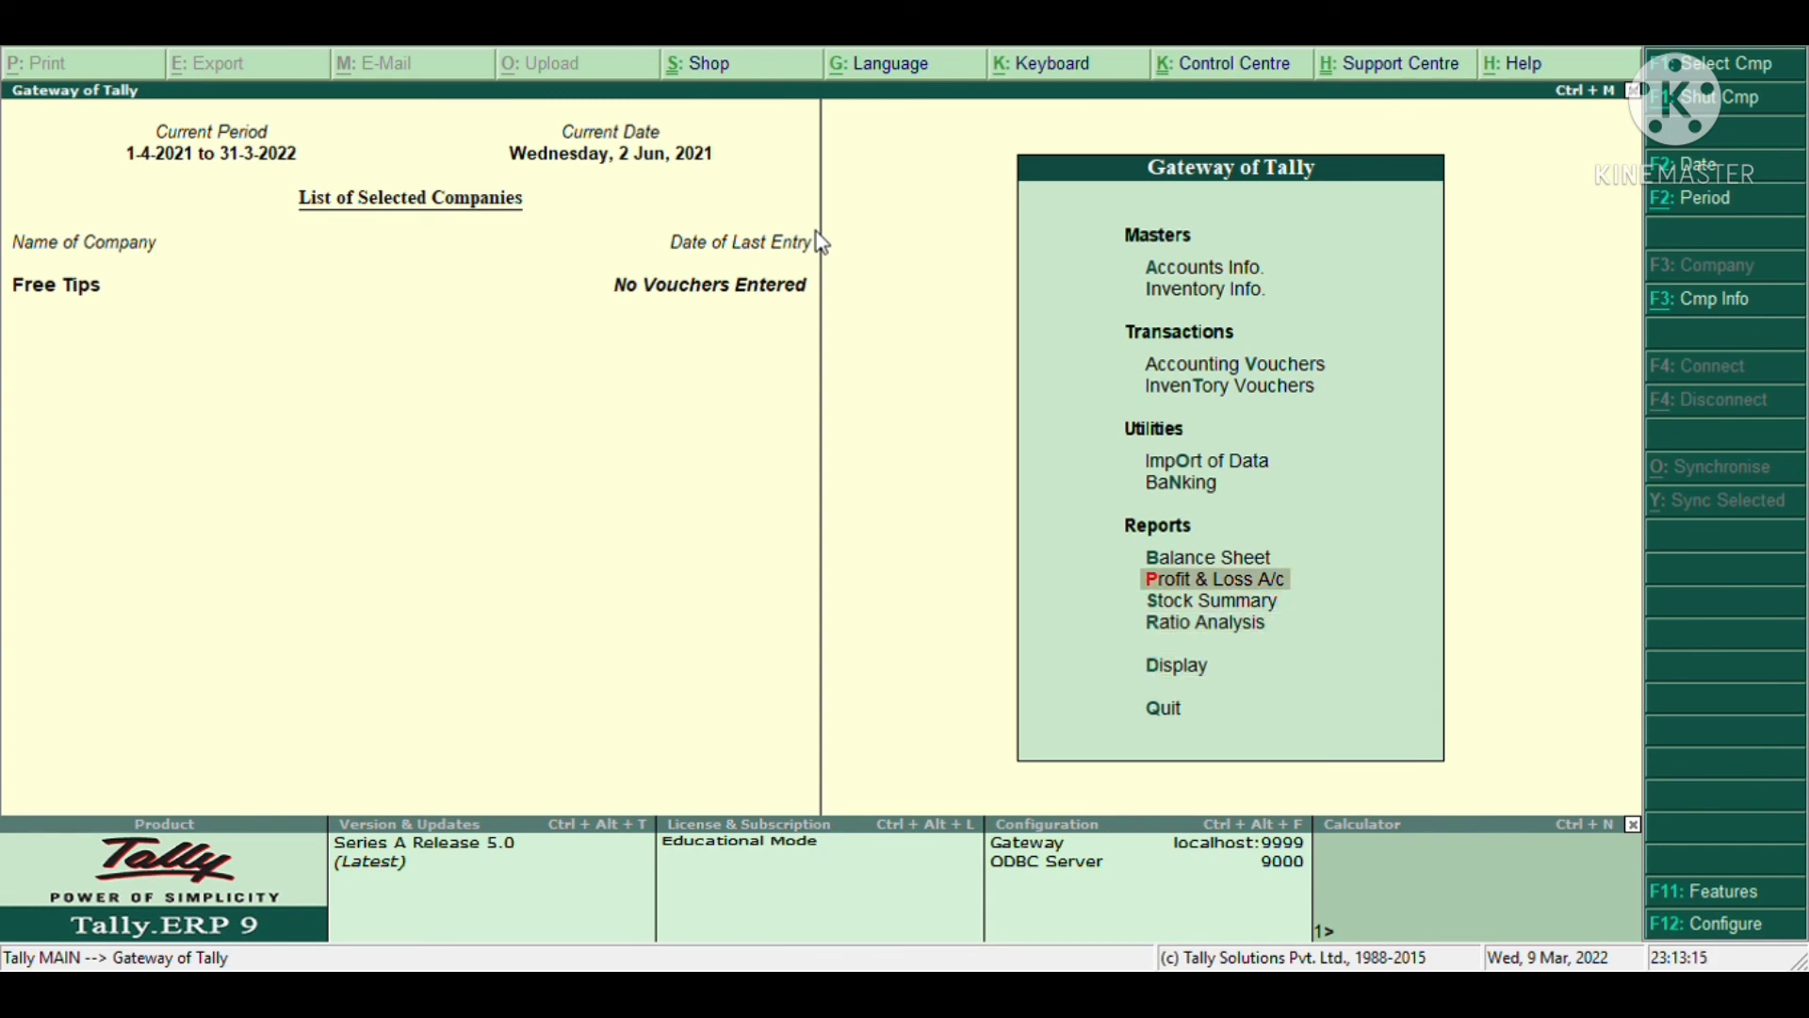
{"action": "key", "text": "Up"}
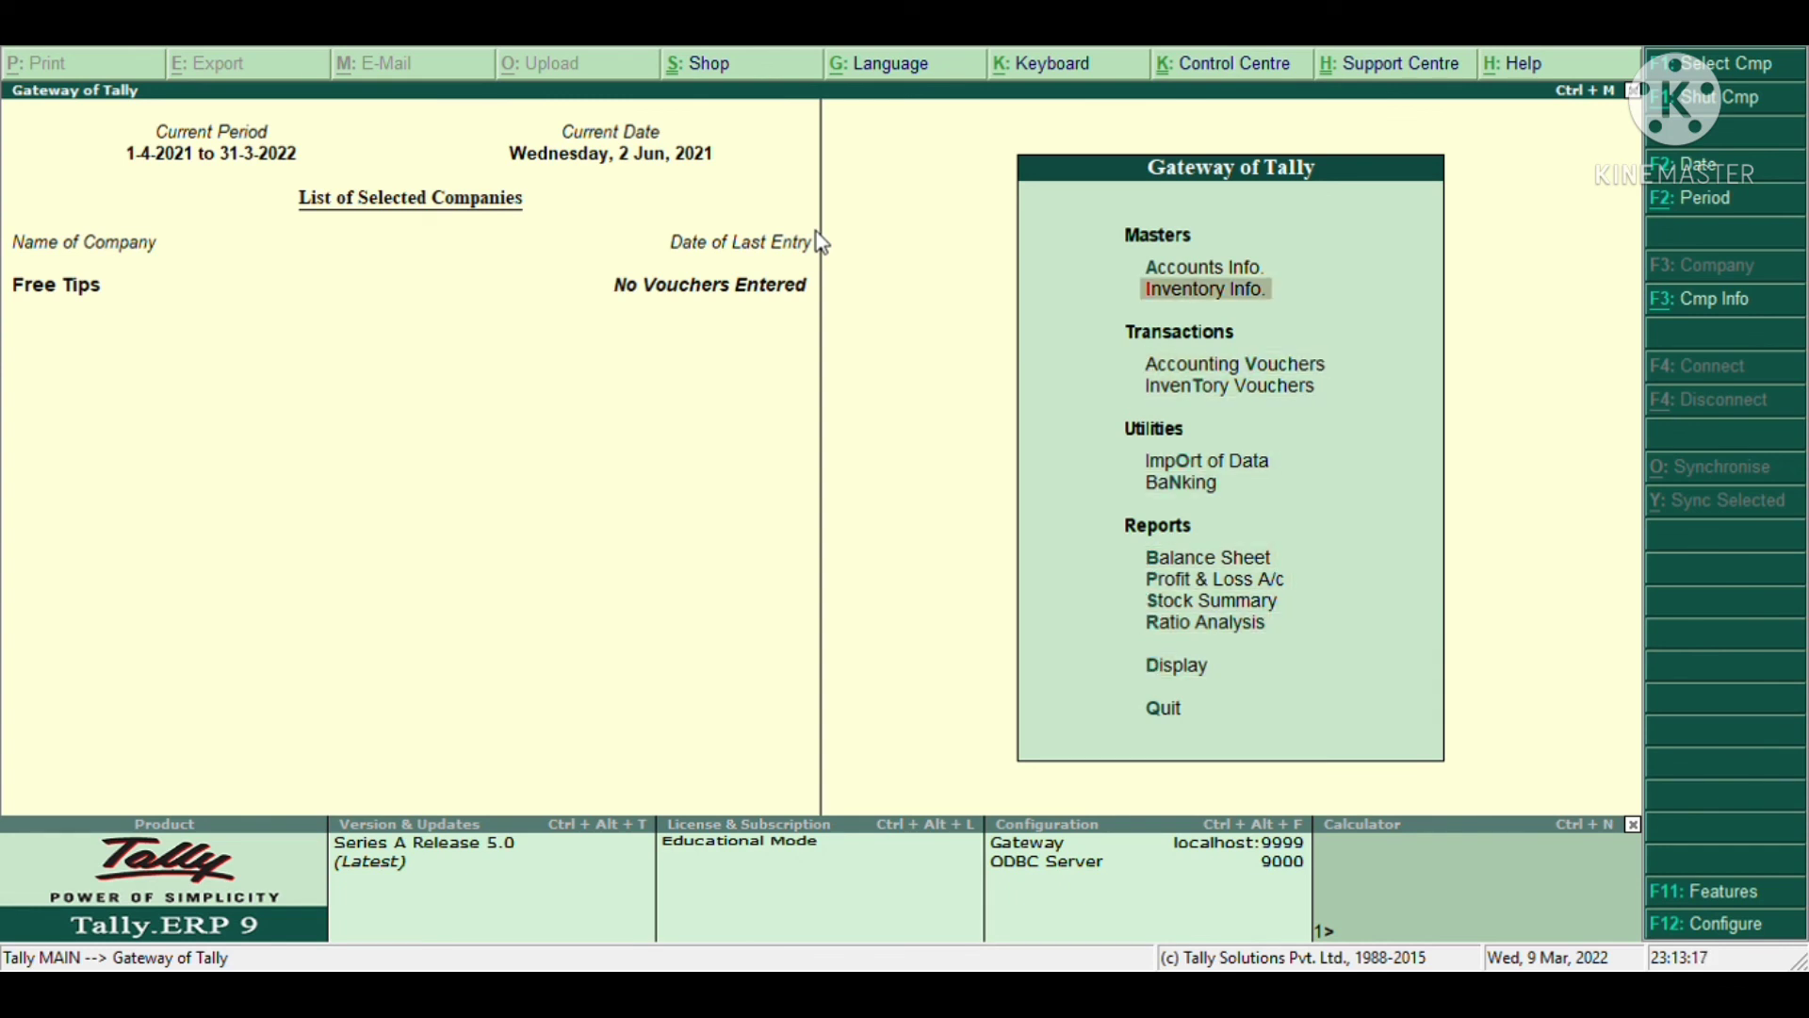